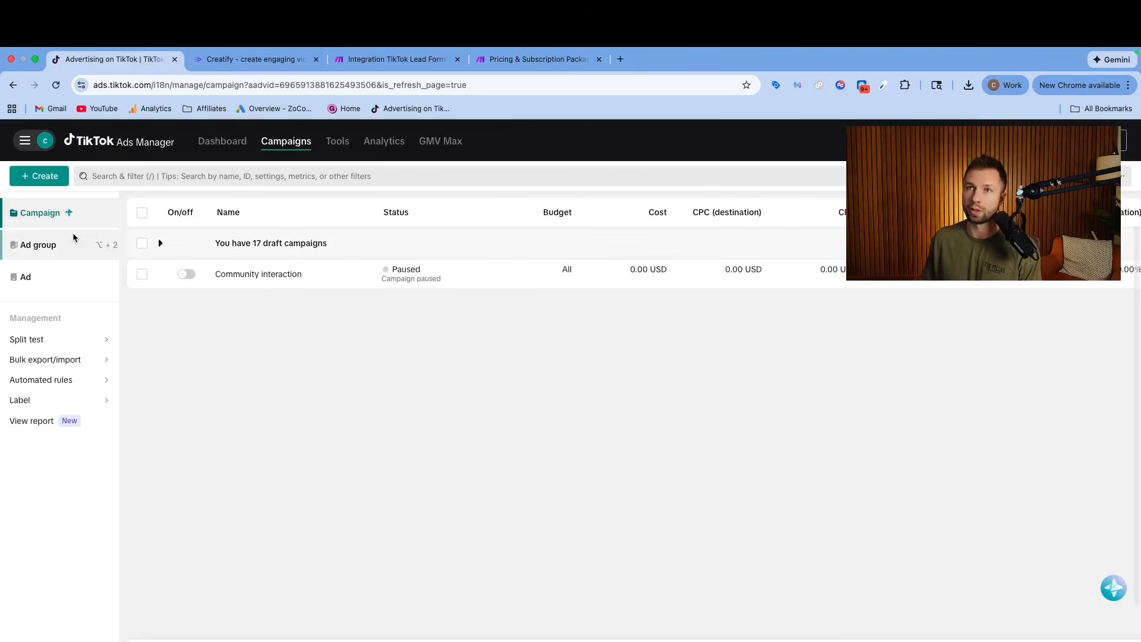
Create a new campaign with the Lead generation objective and the Manual campaign setup.
left_click(41, 176)
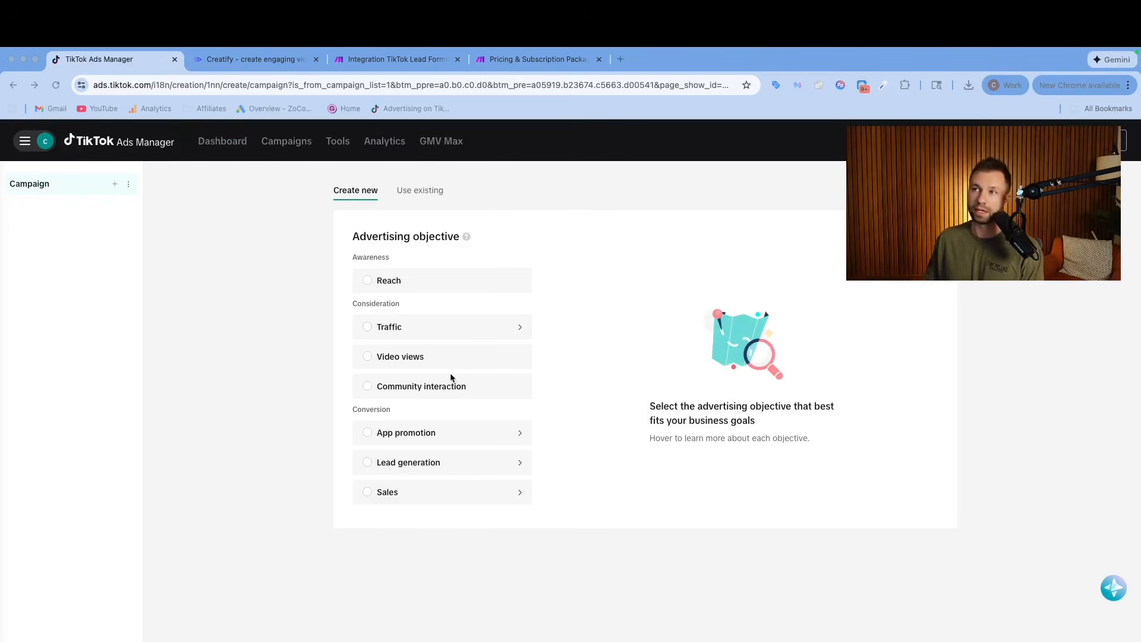
left_click(466, 469)
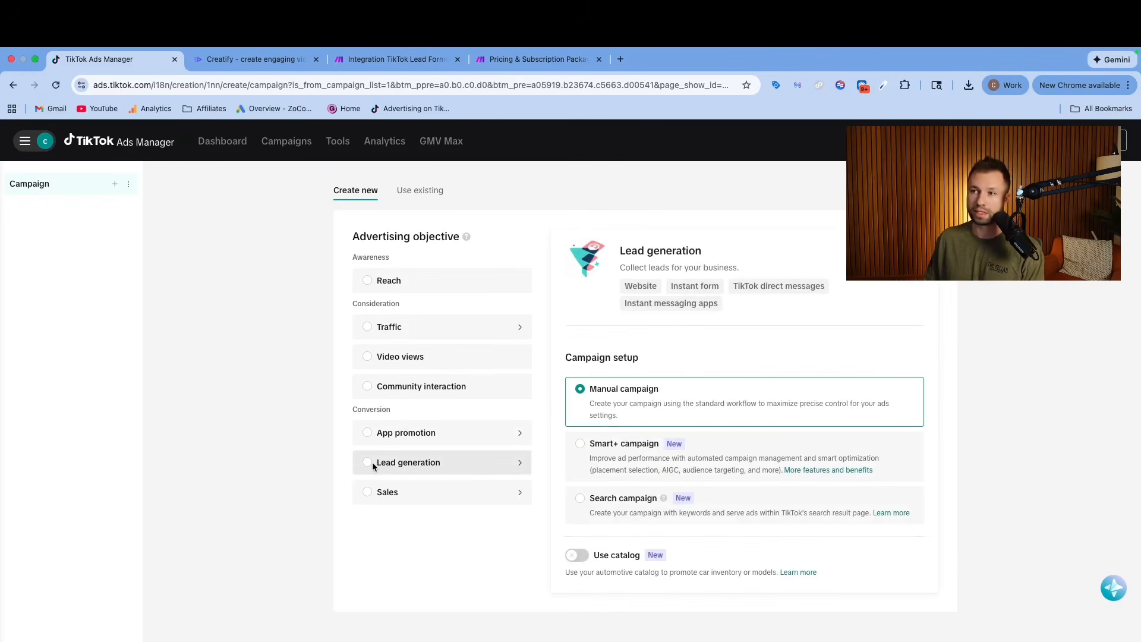
left_click(401, 468)
scroll(394, 463, "down", 2)
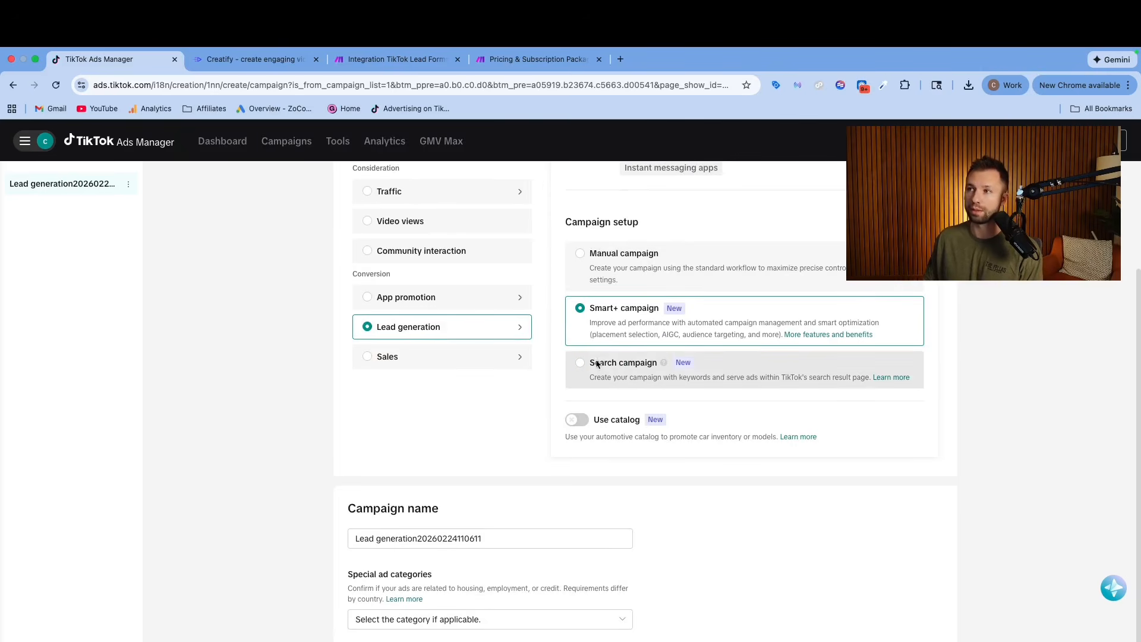
left_click(579, 253)
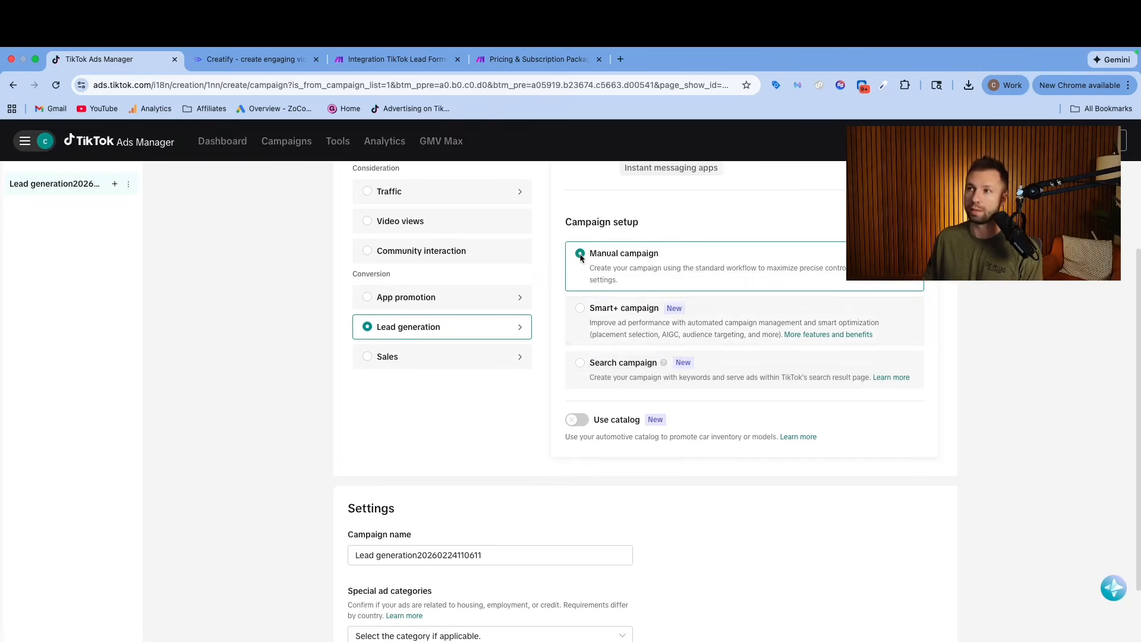
Rename the campaign as Lead generation 1 and check the special ad categories without selecting one.
scroll(453, 406, "down", 2)
left_click(452, 406)
left_click_drag(479, 404, 418, 406)
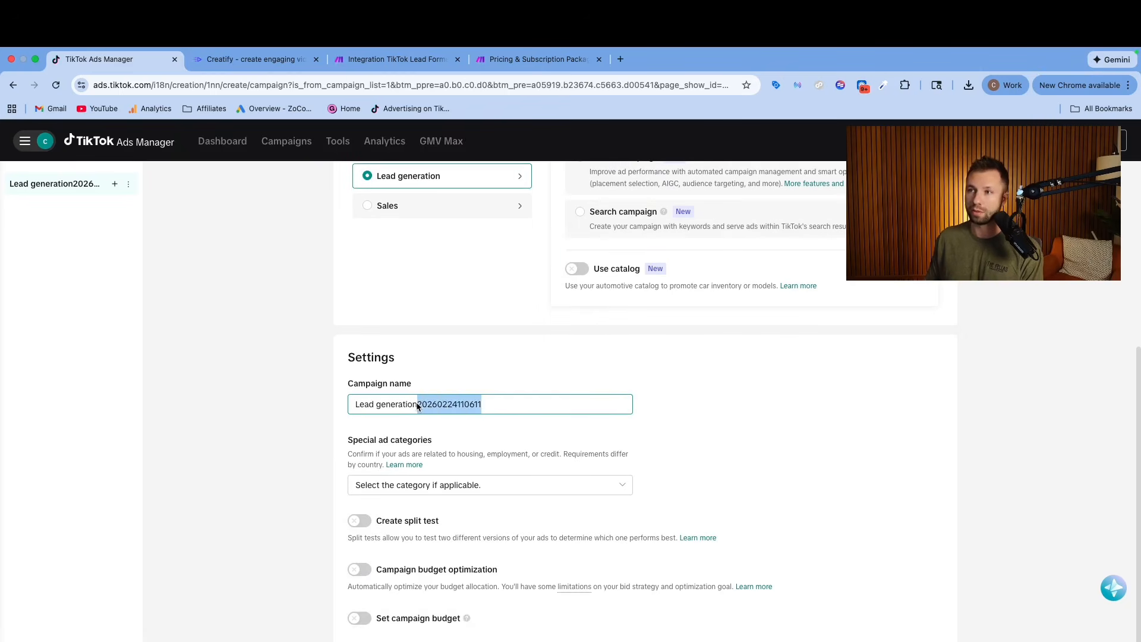
key("BackSpace")
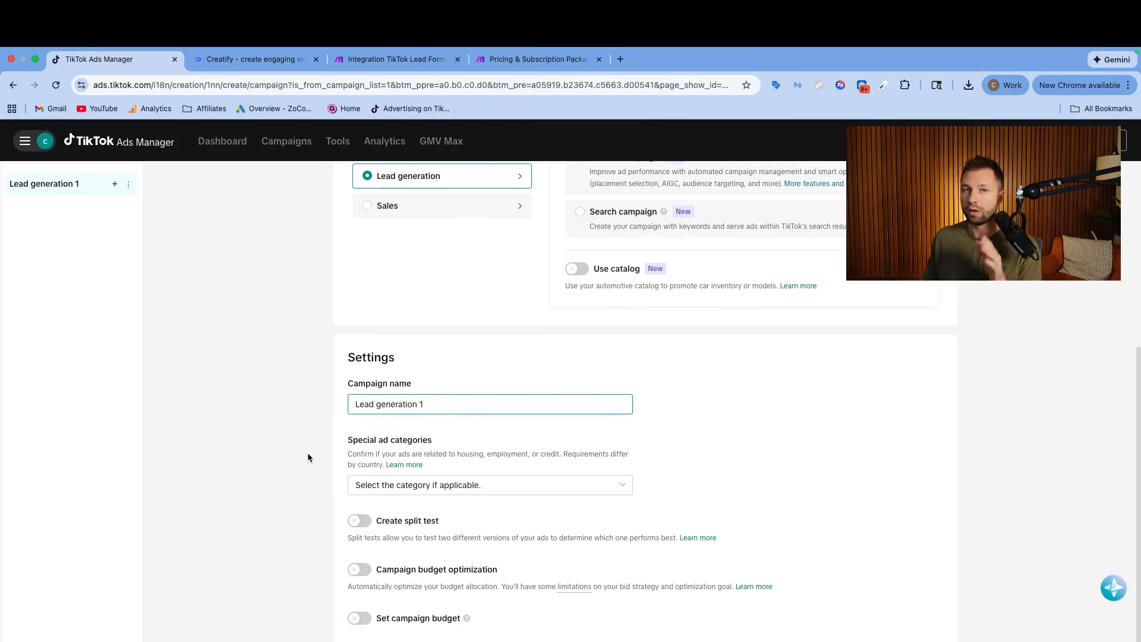
left_click(477, 486)
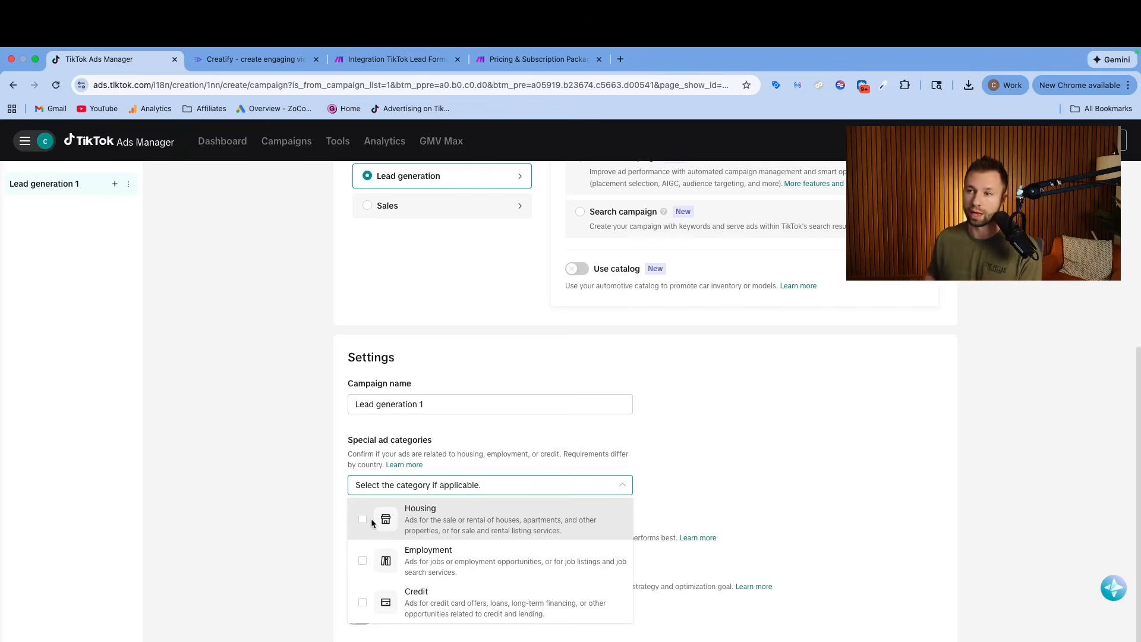
left_click(701, 465)
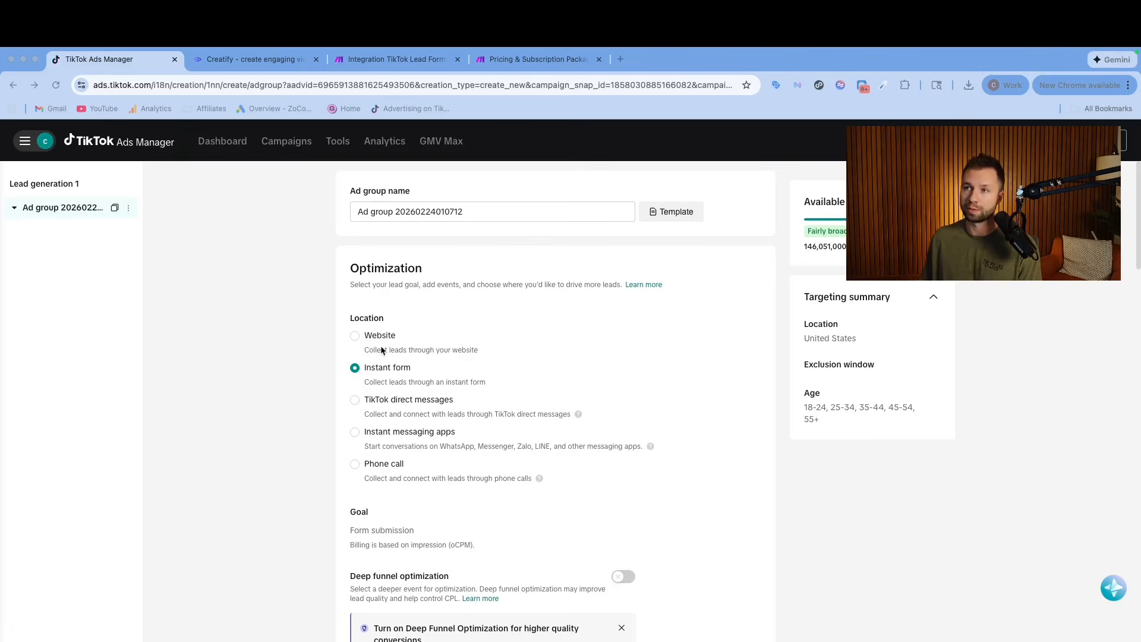
Try Website as the ad group's lead collection location and return to Instant form.
left_click_drag(469, 205, 340, 205)
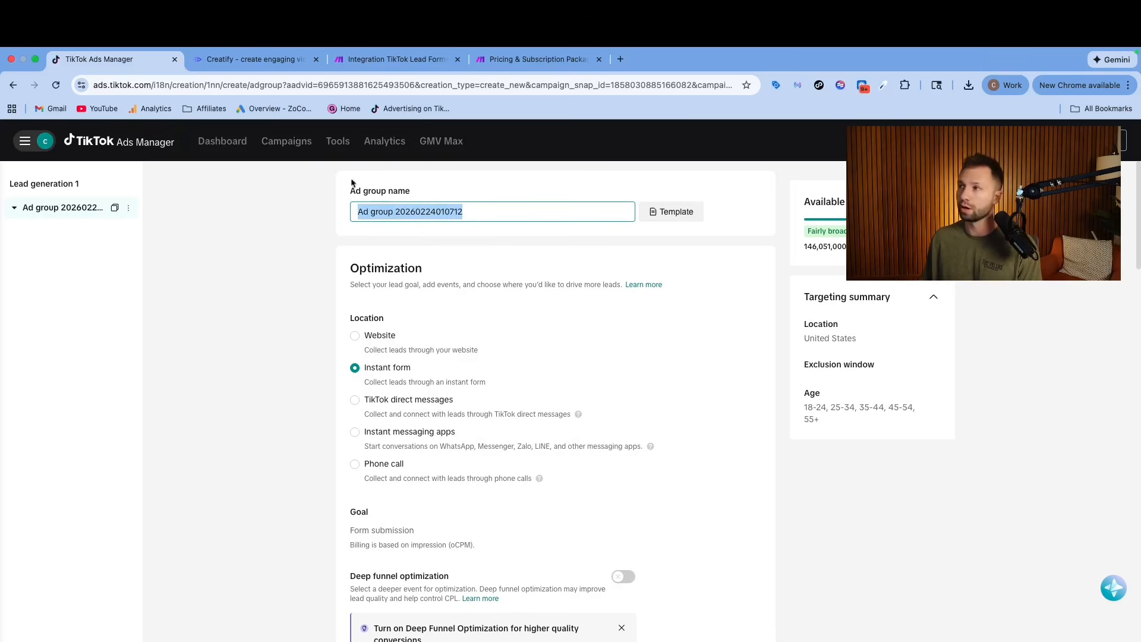
left_click_drag(983, 202, 178, 532)
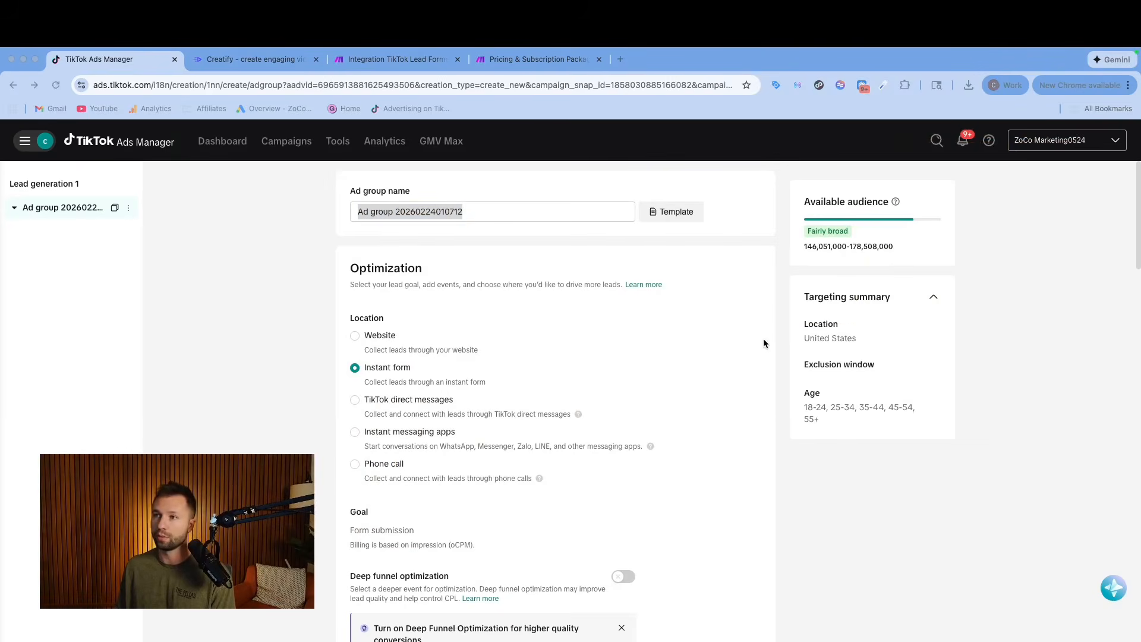
left_click(356, 337)
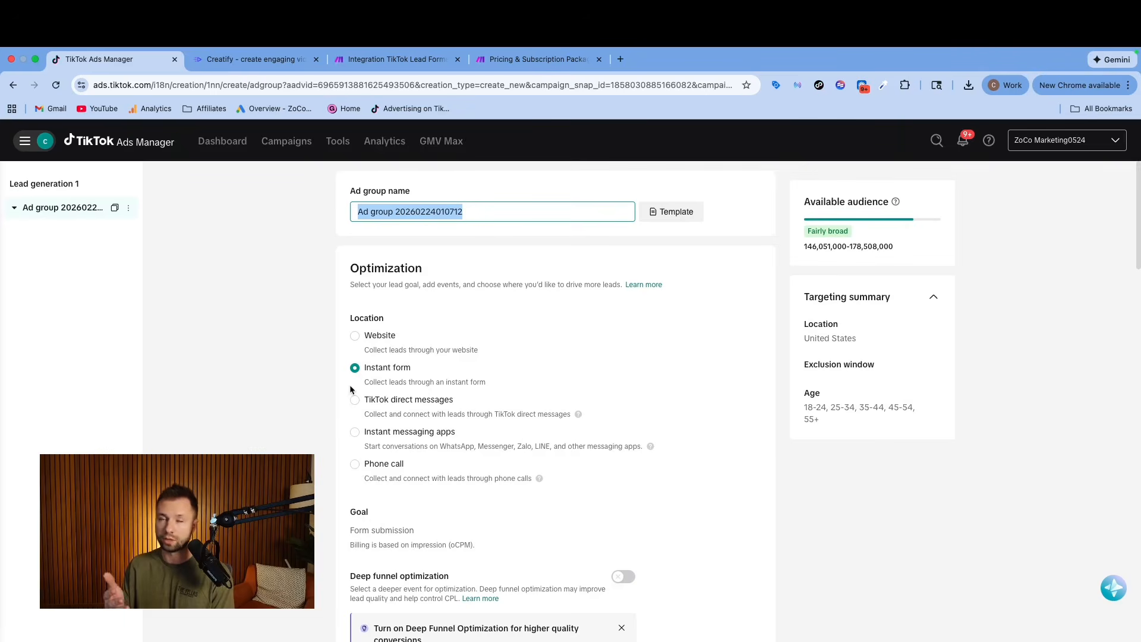
left_click(355, 336)
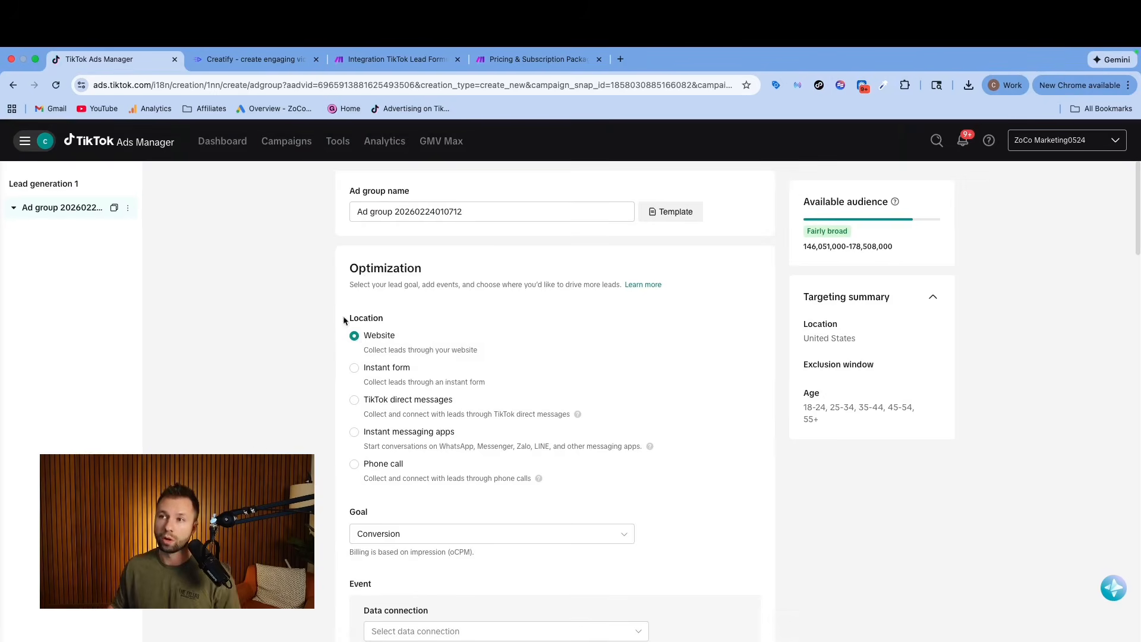
left_click(354, 368)
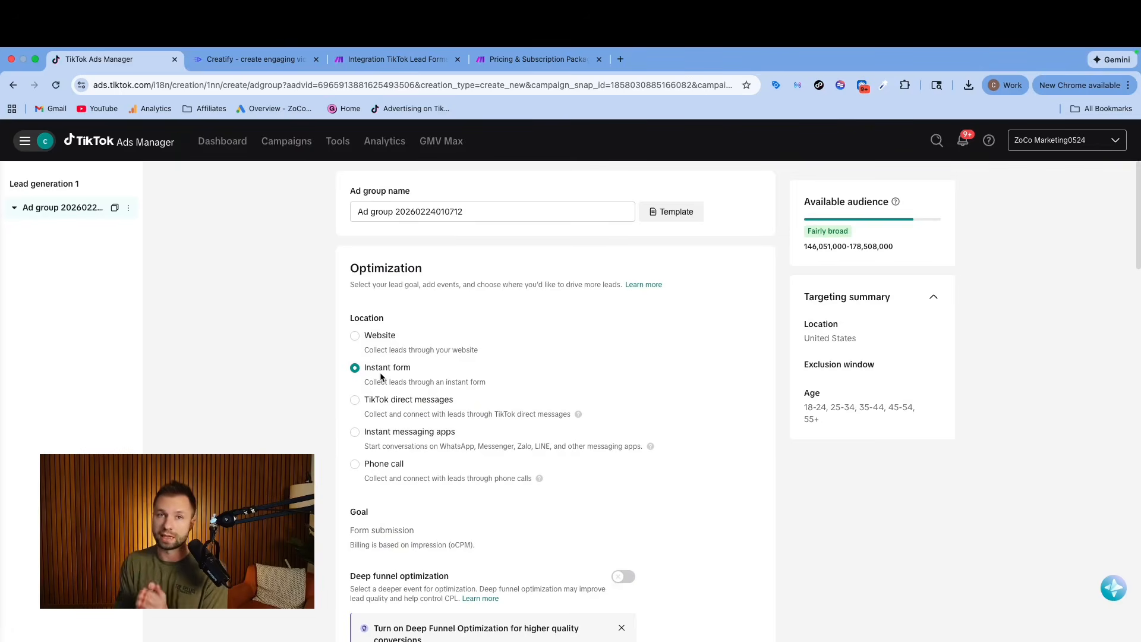
Try the TikTok direct messages, Instant messaging apps and Phone call locations, and reselect Instant form.
scroll(368, 356, "down", 2)
left_click(355, 334)
scroll(357, 350, "up", 1)
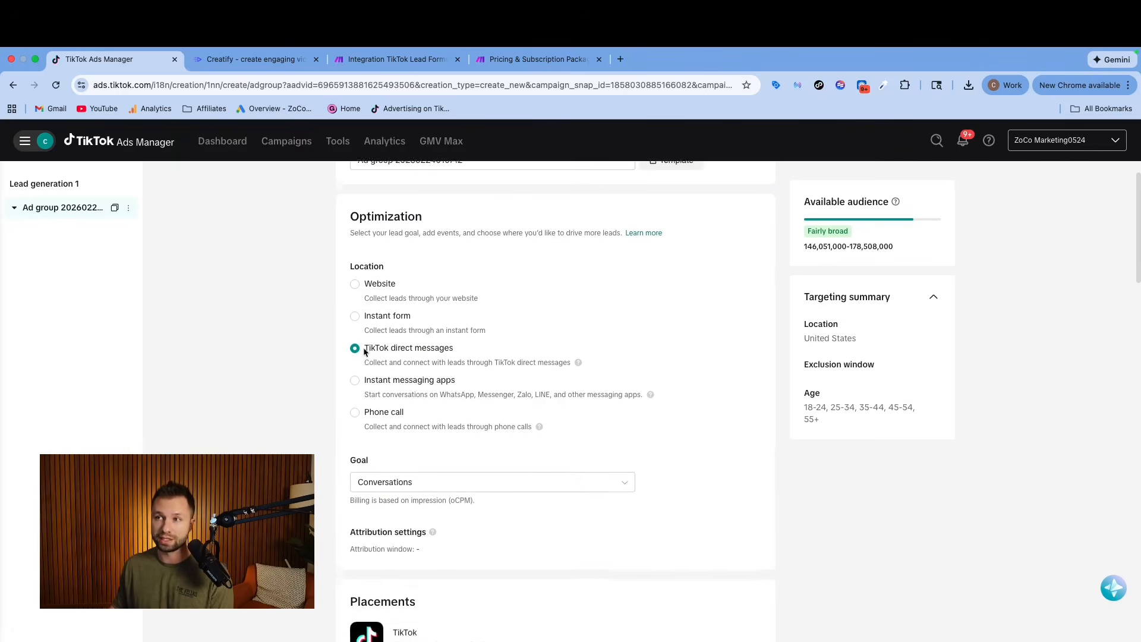
left_click(354, 389)
left_click(354, 420)
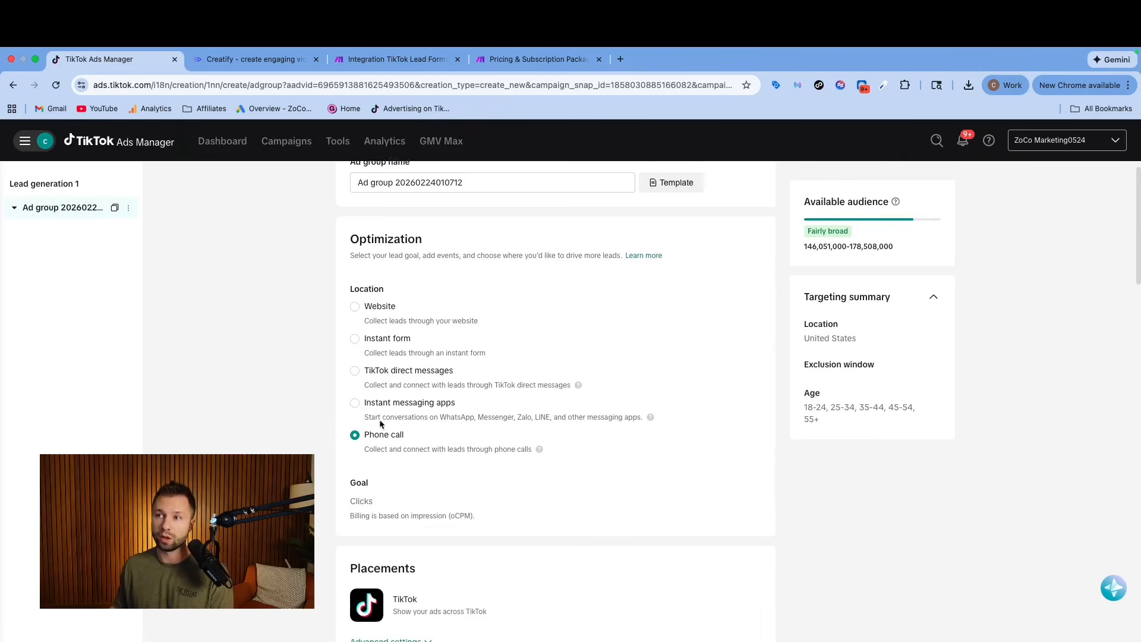
left_click(354, 371)
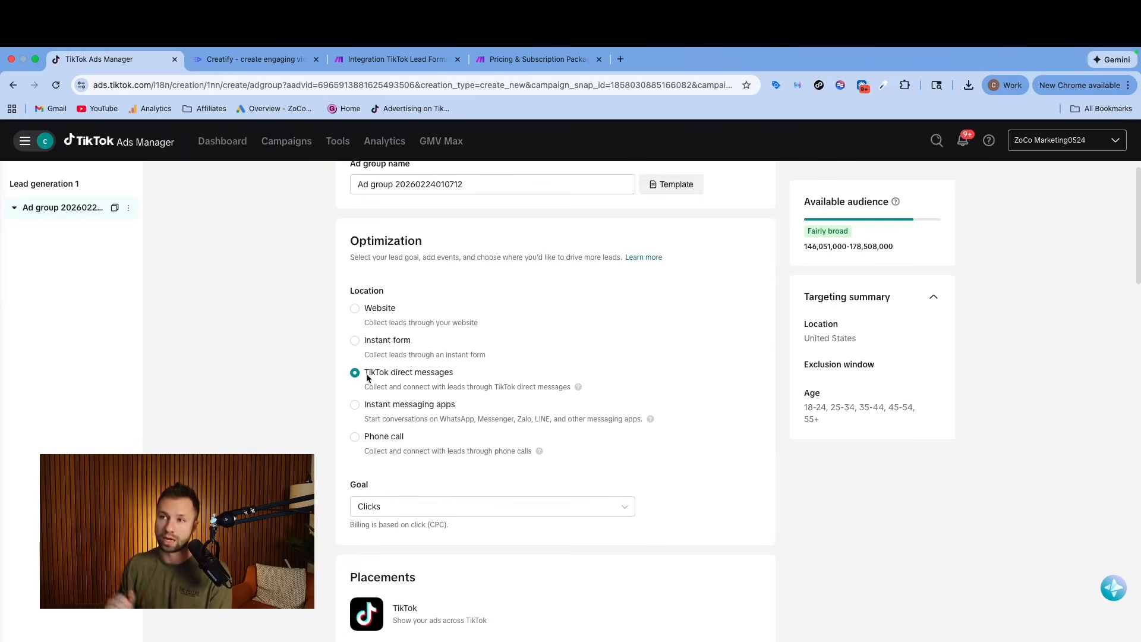
left_click(353, 341)
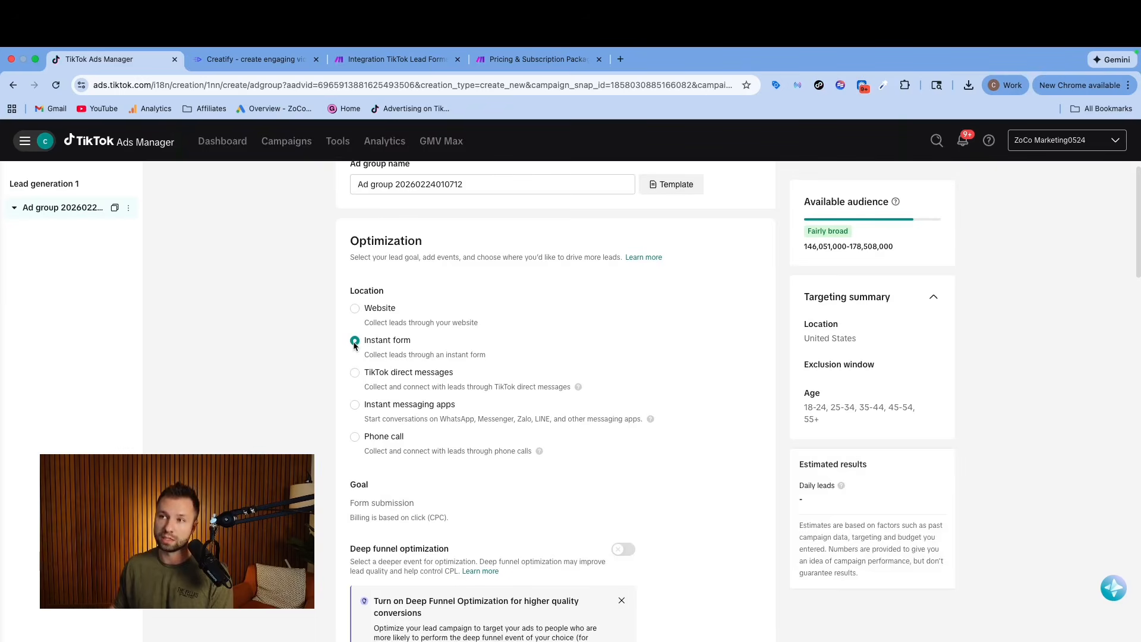
Set the location to Website, with Demo 1 as the data connection and Submit form as the optimization event.
left_click(354, 308)
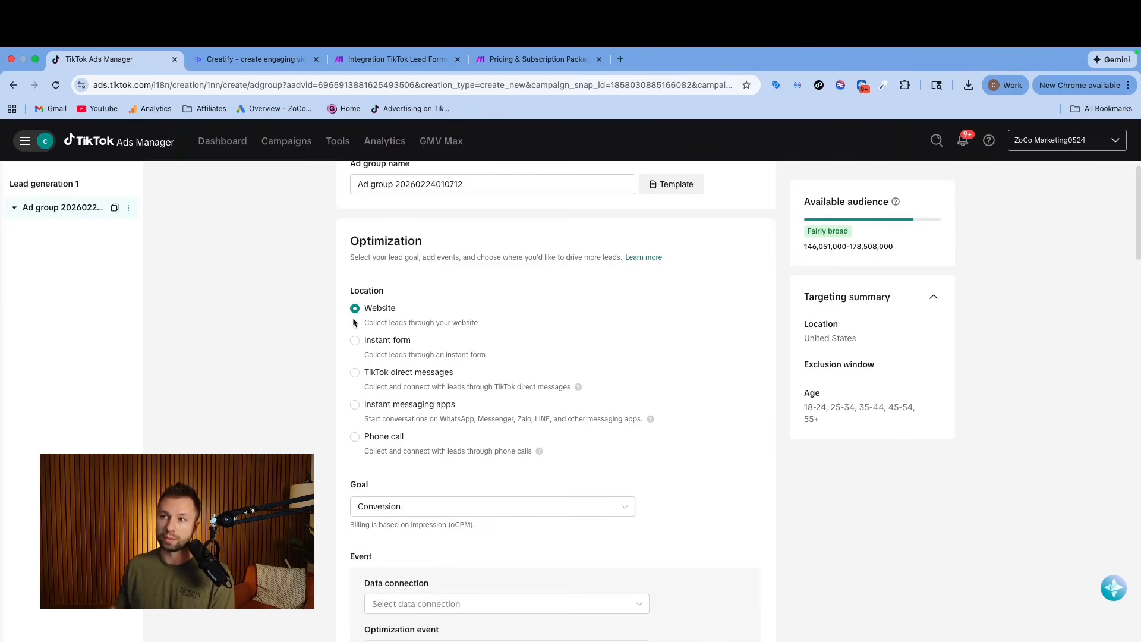
scroll(328, 340, "down", 2)
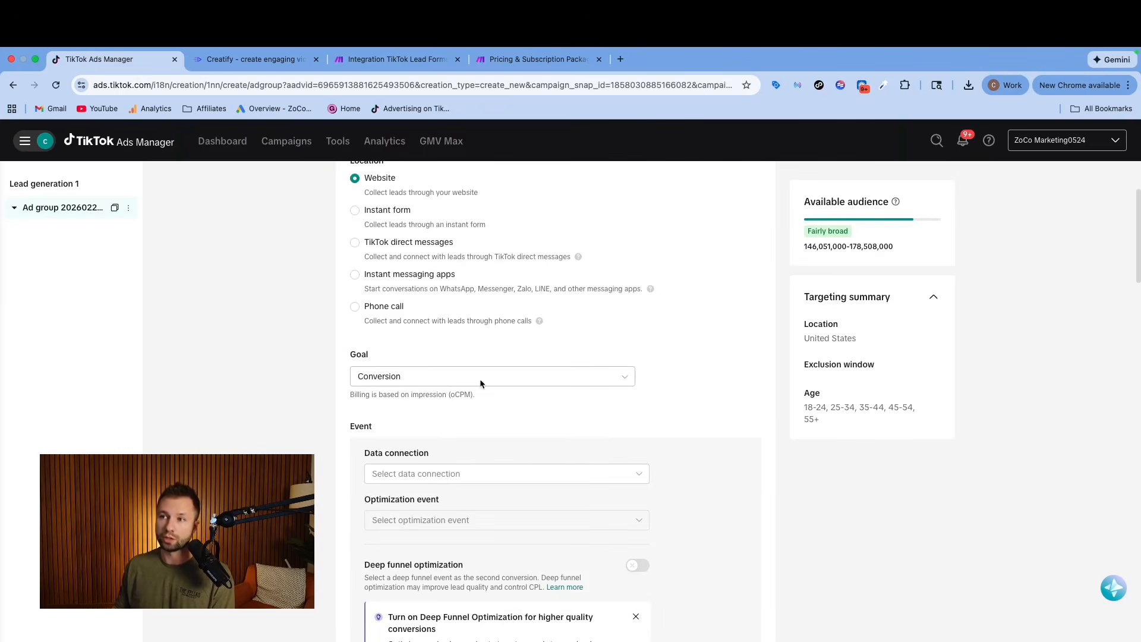
left_click(446, 379)
left_click(319, 380)
scroll(320, 380, "down", 1)
left_click(437, 435)
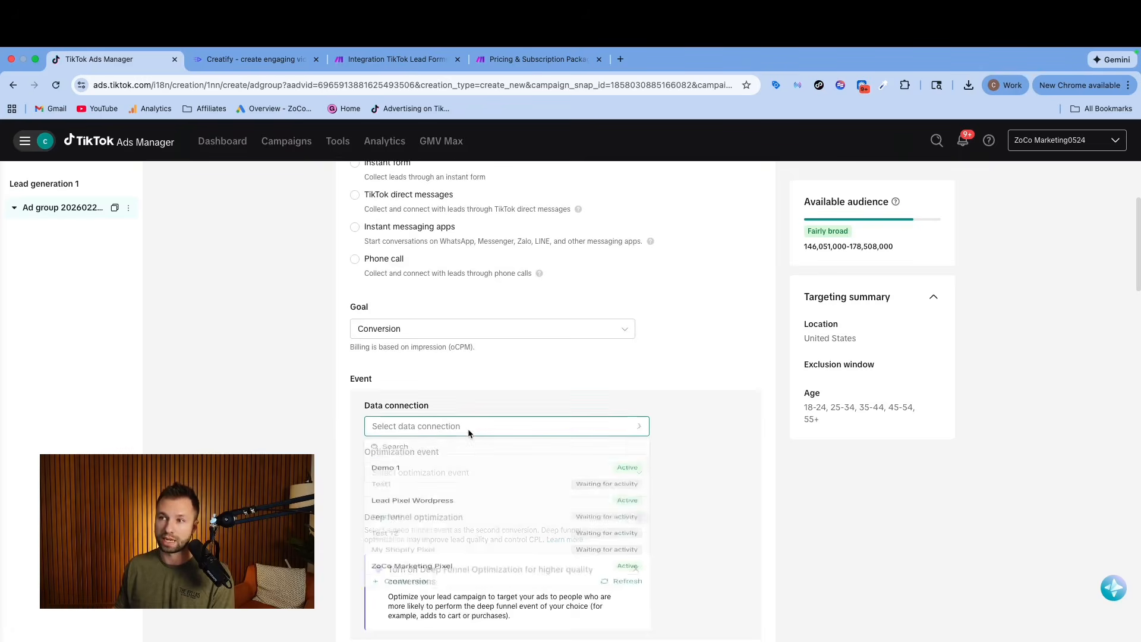
left_click(422, 480)
scroll(403, 446, "down", 1)
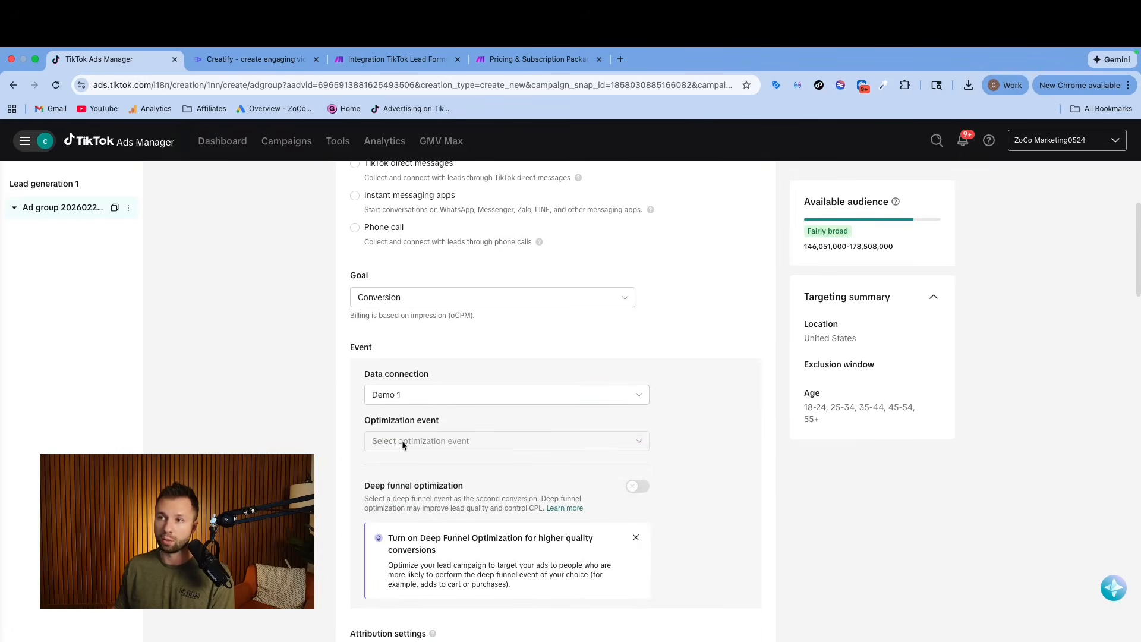
left_click(406, 441)
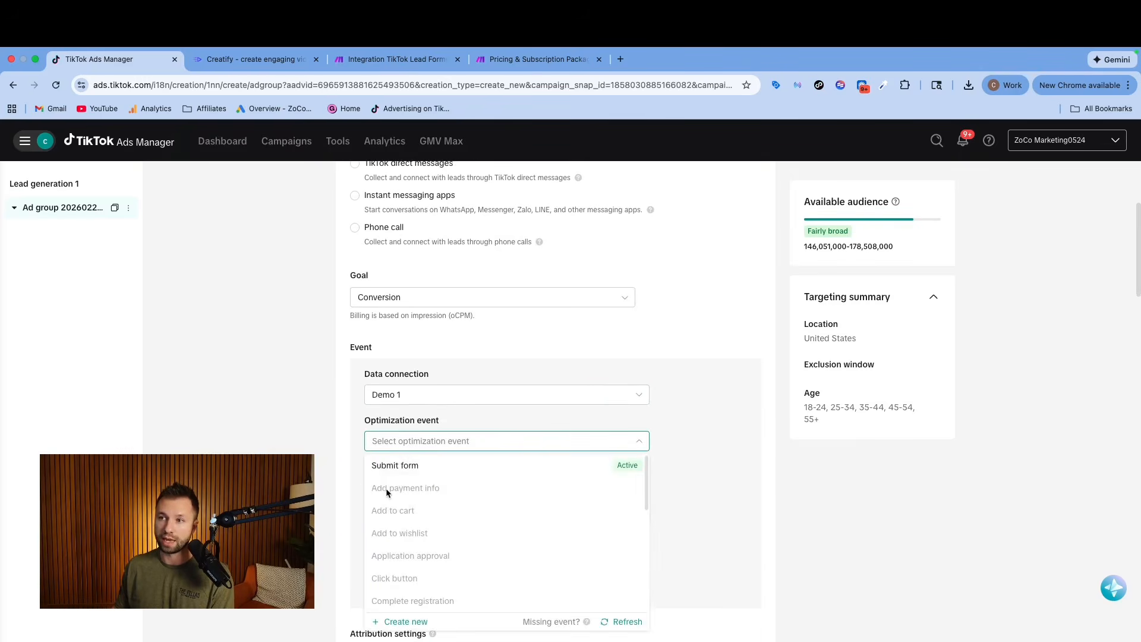
left_click(416, 464)
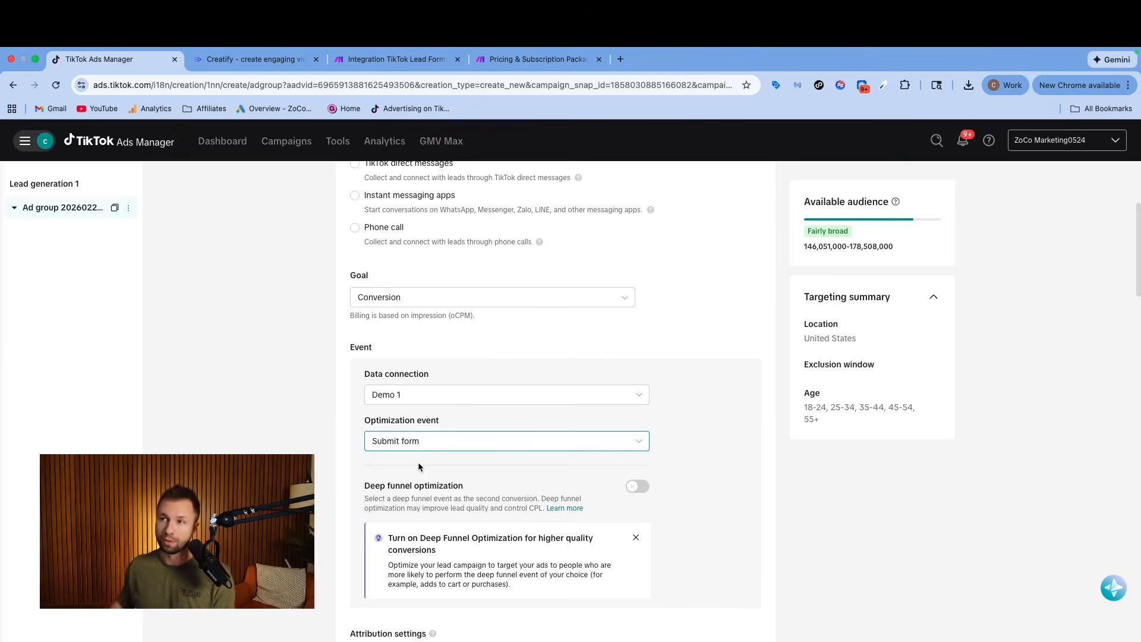
Switch the ad group's optimization location to Instant form.
scroll(502, 374, "up", 3)
left_click(354, 318)
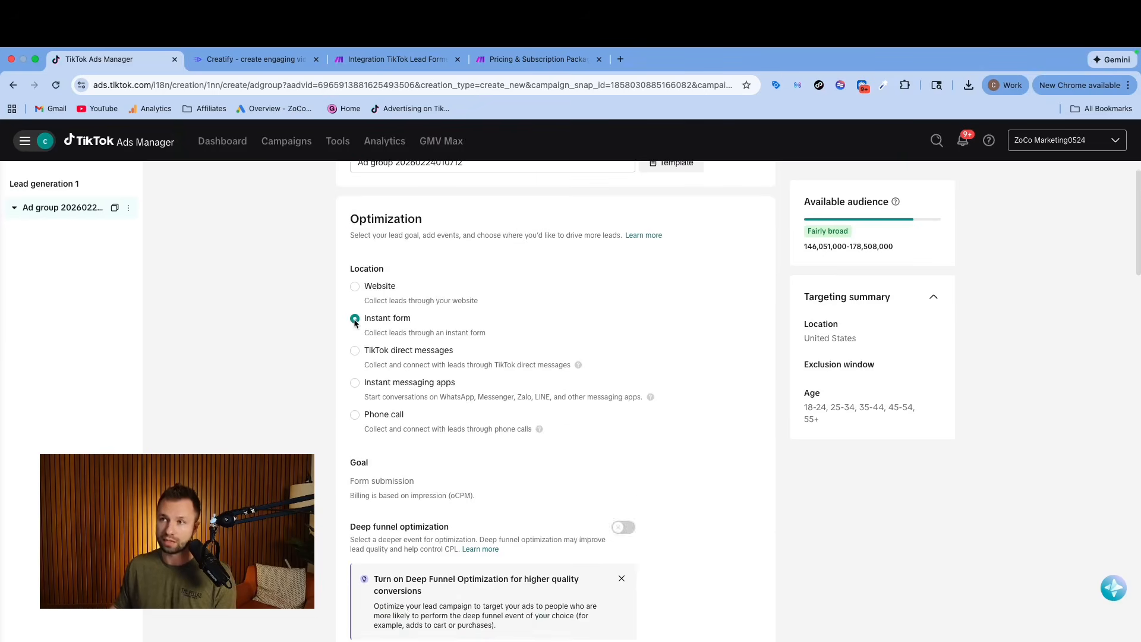
Set the ad group's target location to the state of Nevada instead of the whole United States.
scroll(269, 362, "down", 2)
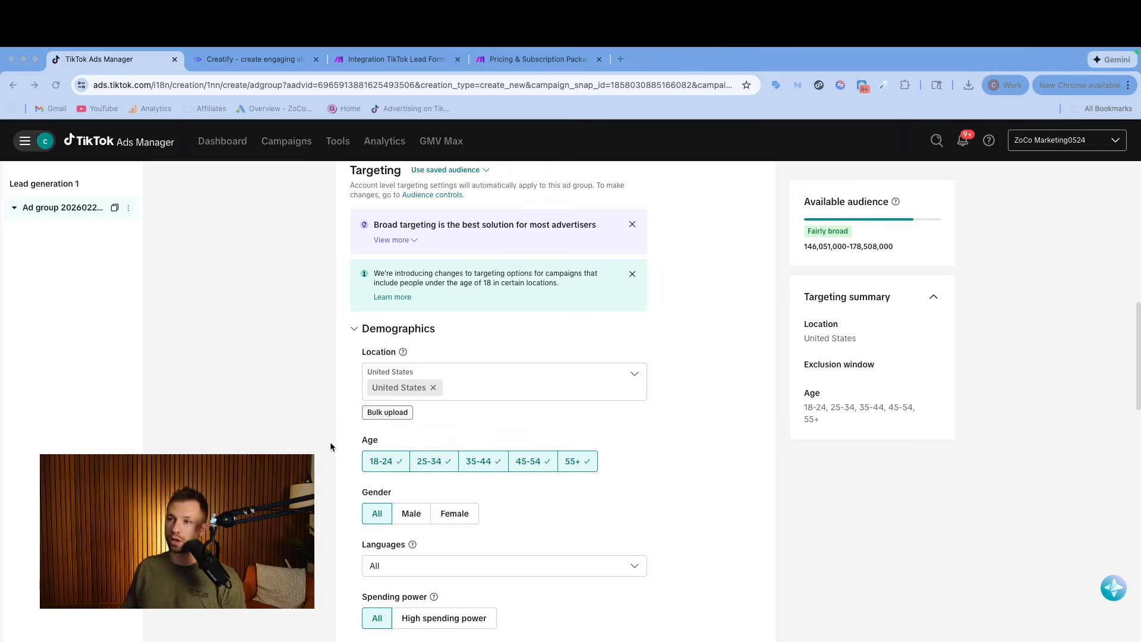
scroll(330, 443, "down", 1)
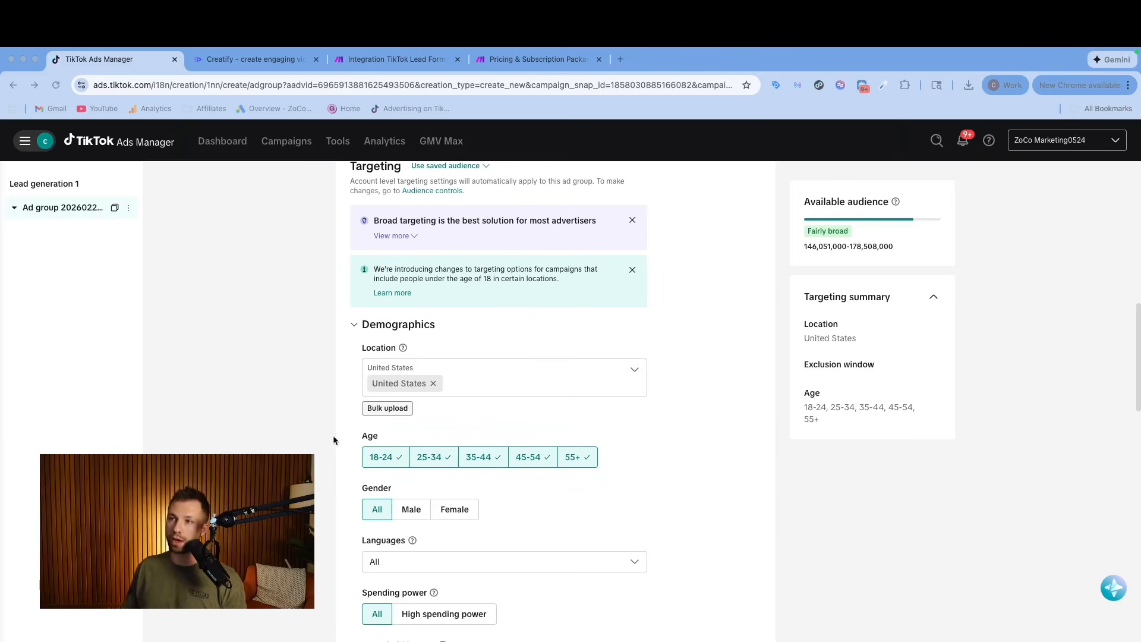
left_click(436, 390)
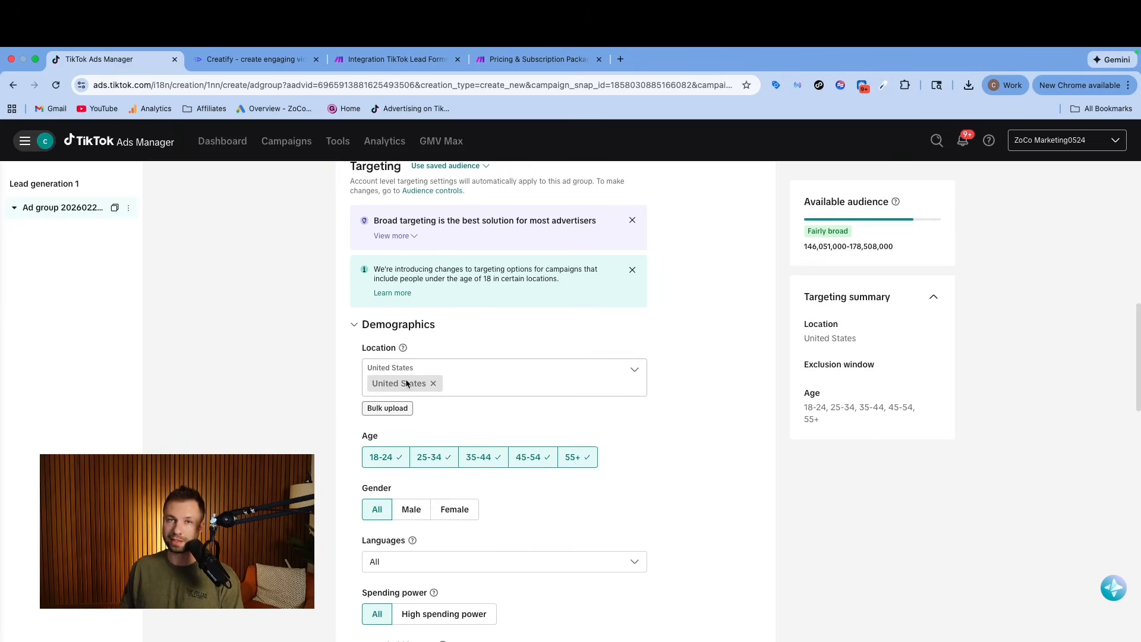
left_click(439, 386)
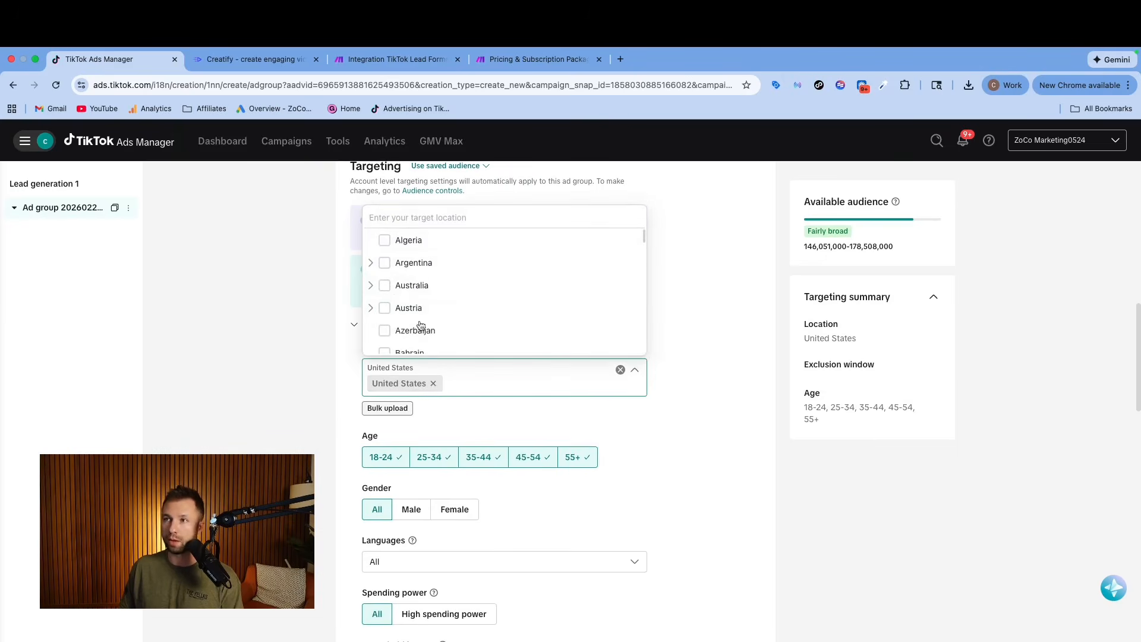
type("nevad")
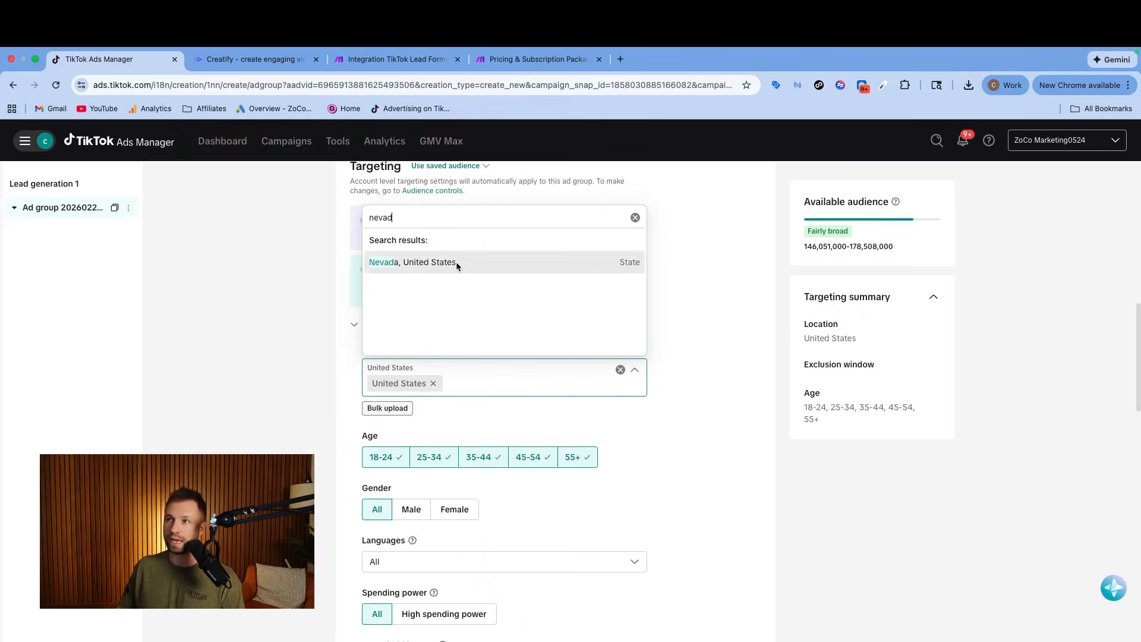
left_click(457, 265)
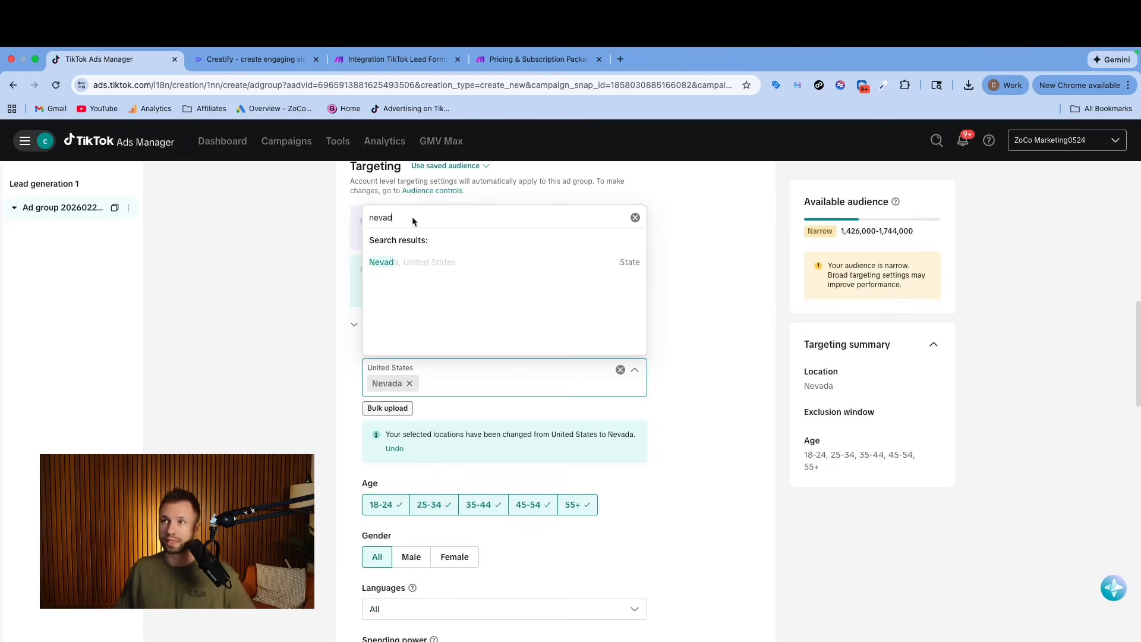
Try narrowing the target location to the city of Las Vegas, Clark, Nevada, and undo that location change.
key("BackSpace")
key("BackSpace")
key("BackSpace")
key("BackSpace")
key("BackSpace")
type("las ve")
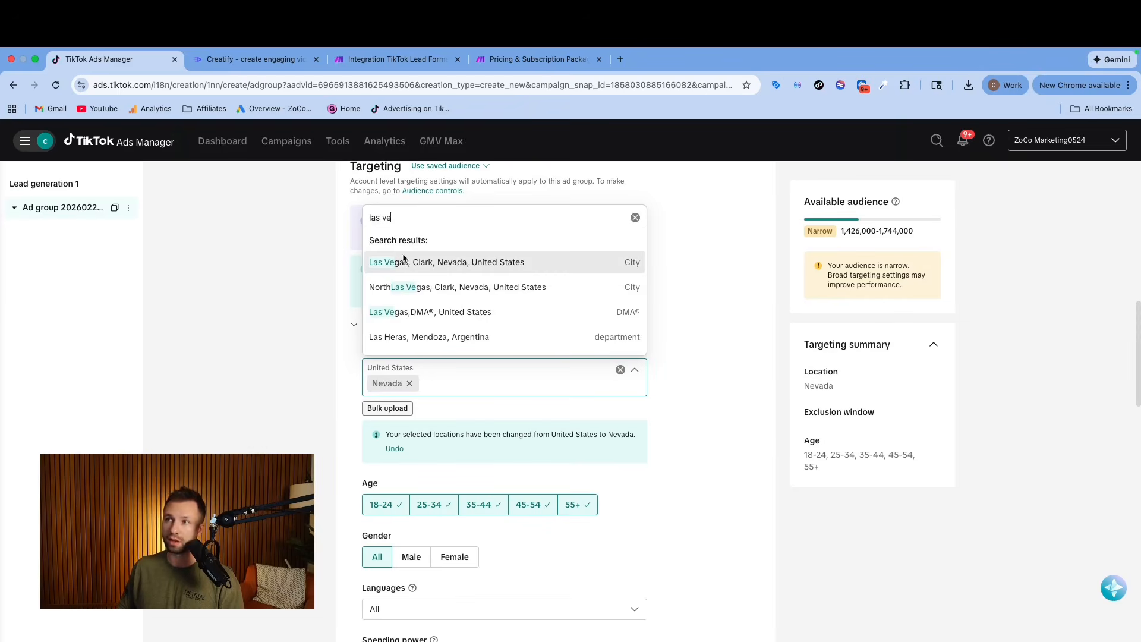
left_click(496, 262)
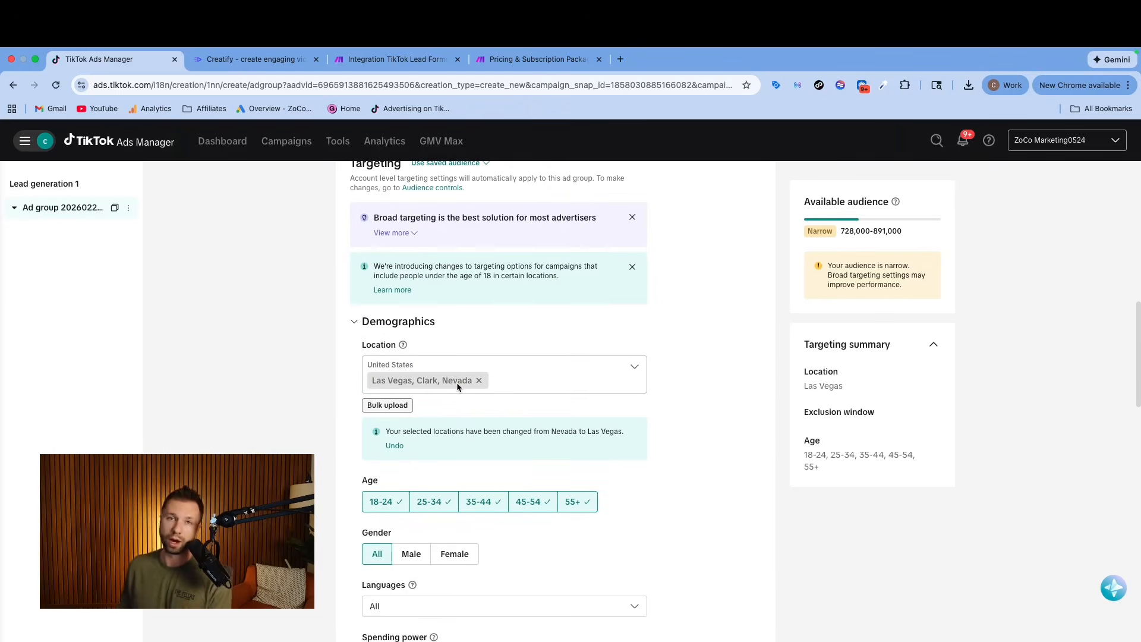
left_click(395, 445)
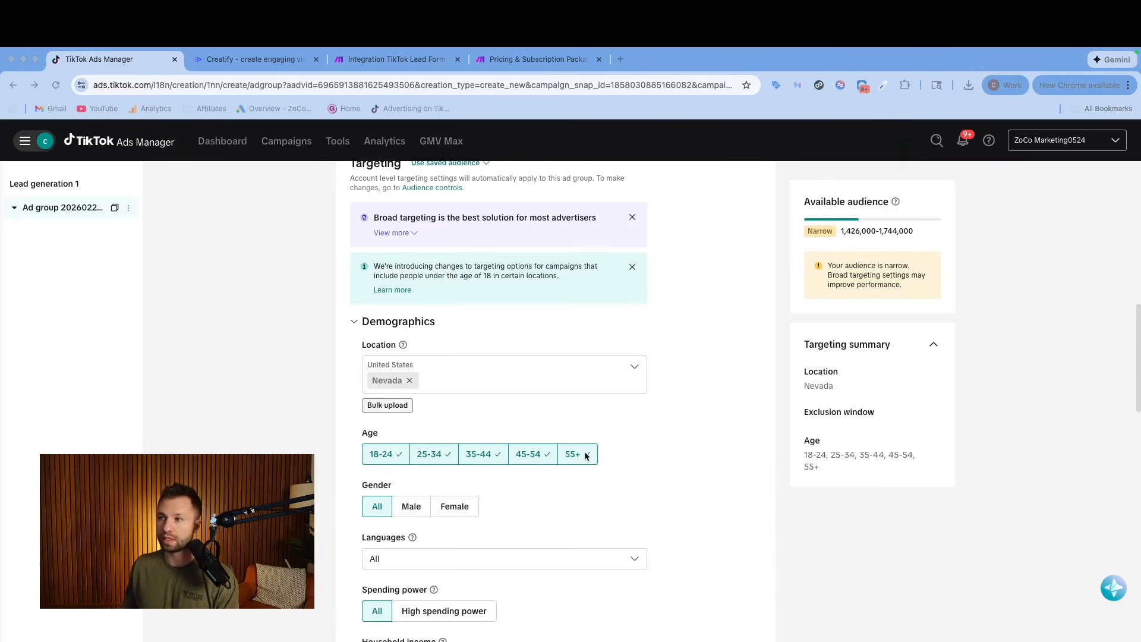
Review the ad group's demographic and audience targeting options, from age and gender down to spending power, household income and included or excluded audiences.
scroll(535, 452, "down", 2)
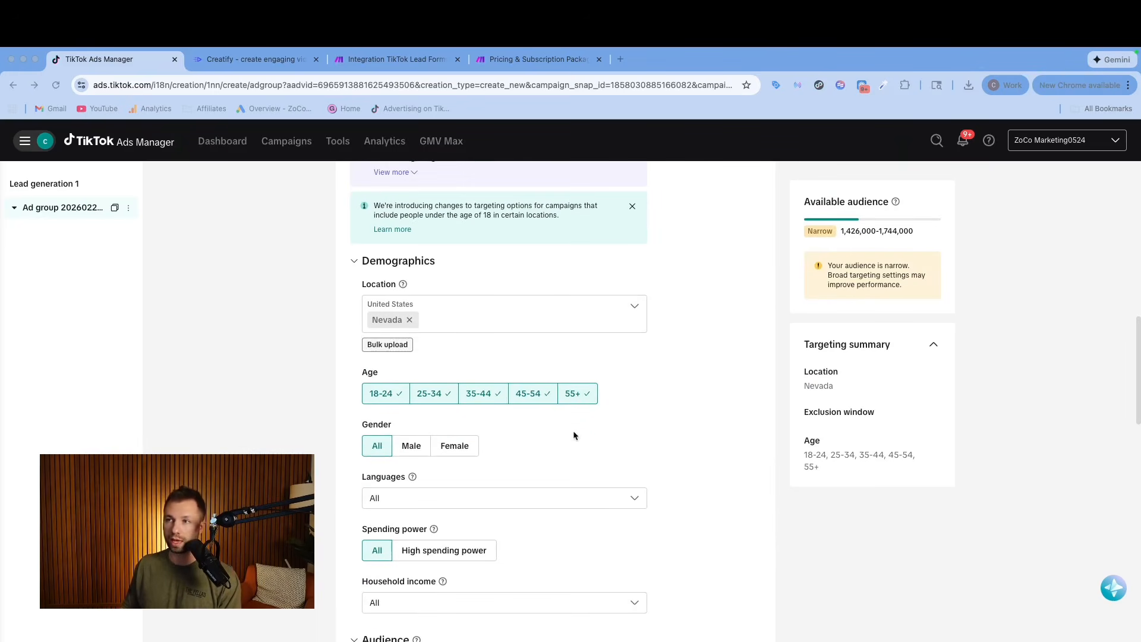
scroll(386, 398, "down", 3)
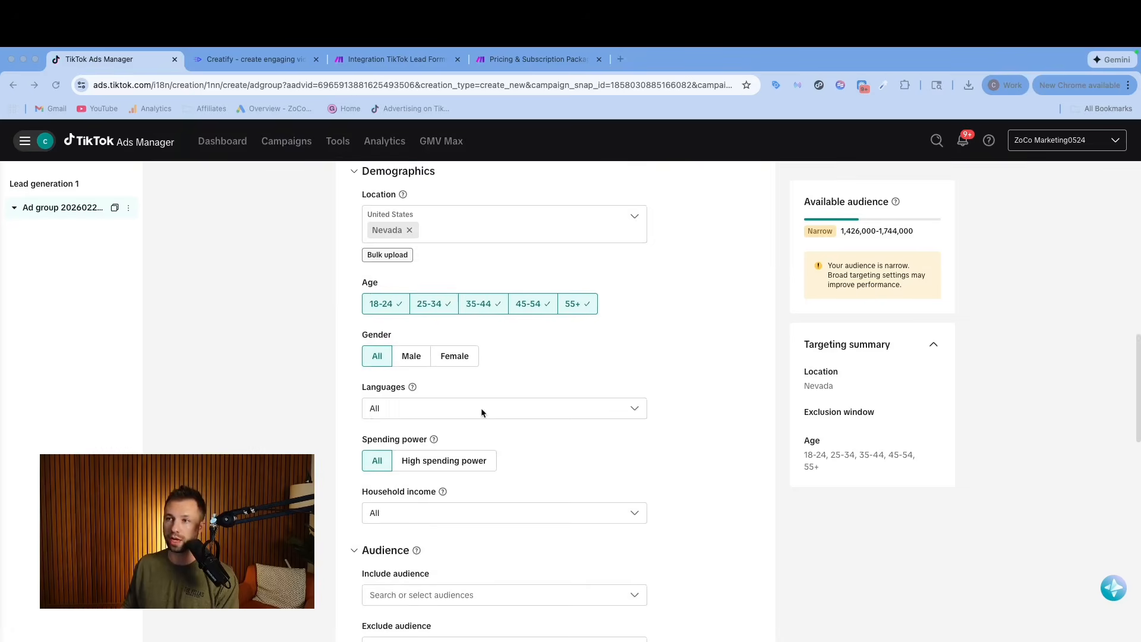
scroll(475, 410, "down", 4)
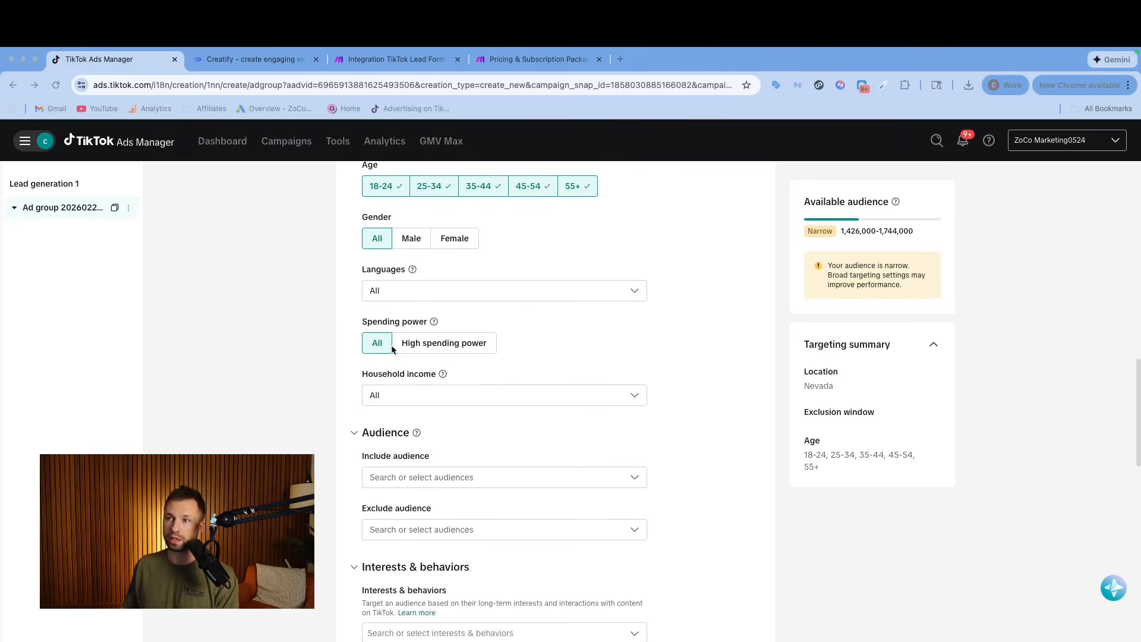
scroll(374, 351, "down", 2)
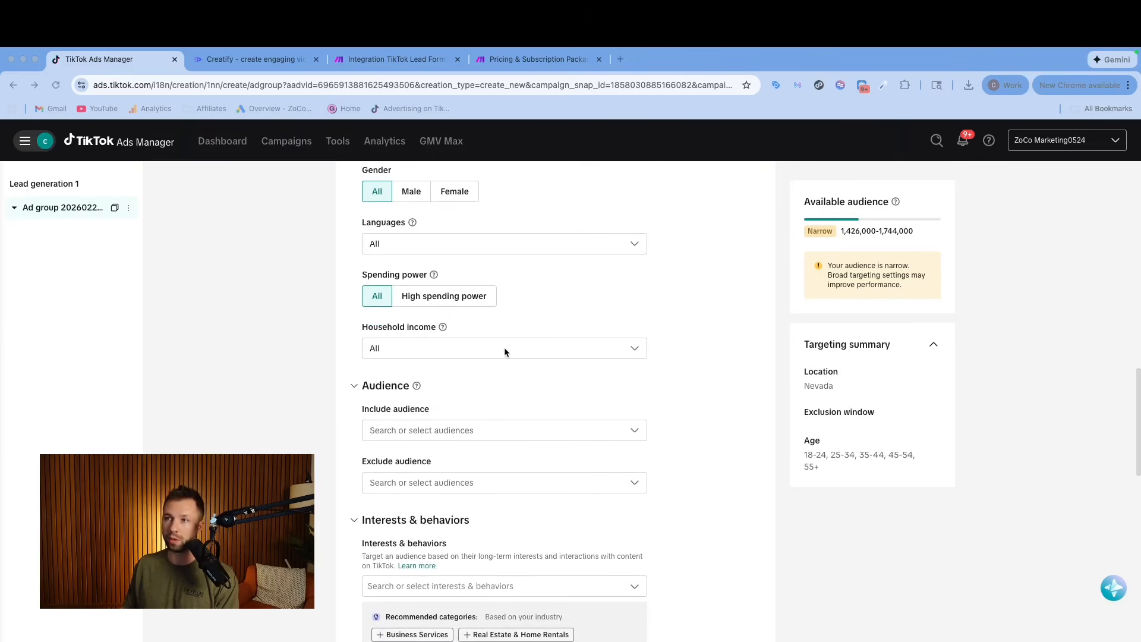
scroll(501, 349, "down", 3)
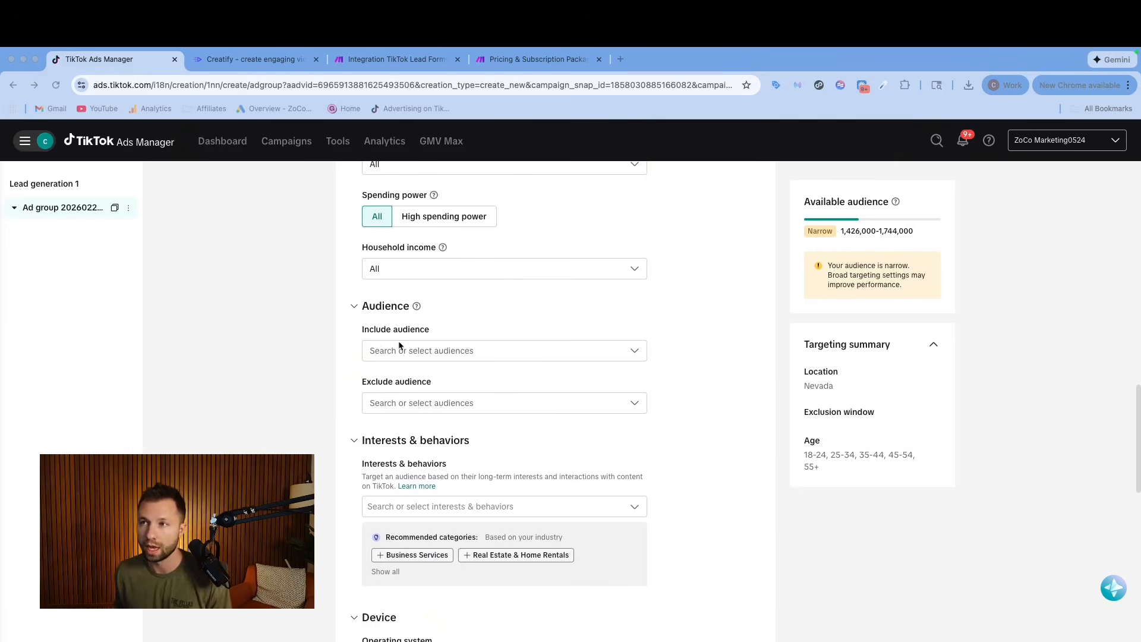
scroll(440, 358, "down", 2)
scroll(410, 416, "down", 1)
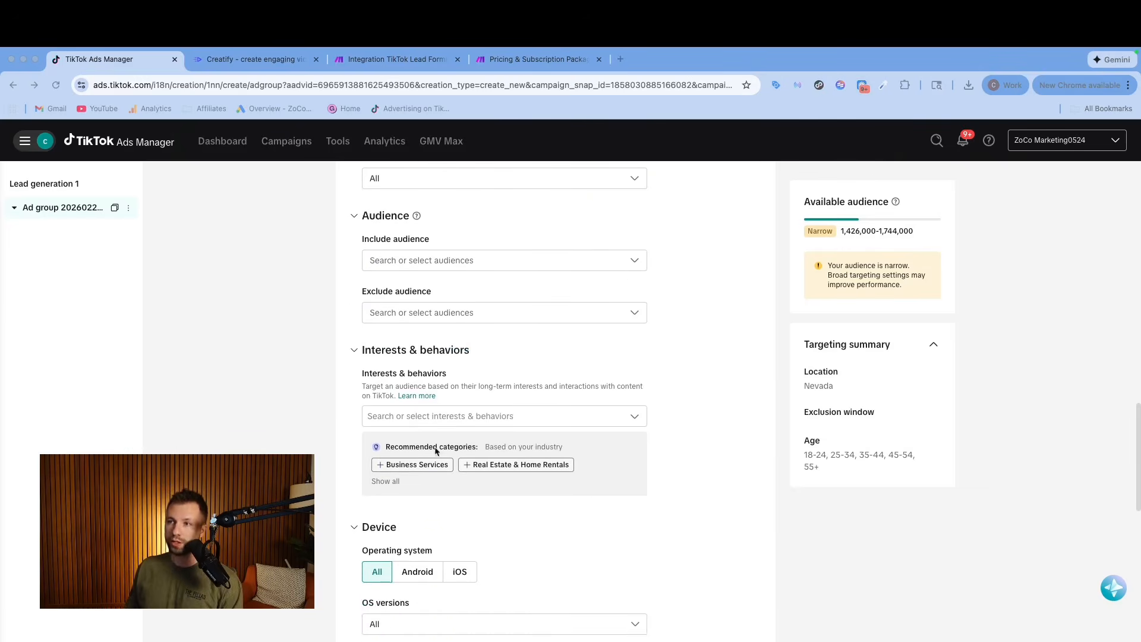
Show all recommended interest categories for the ad group's industry, and collapse the list again.
left_click(387, 481)
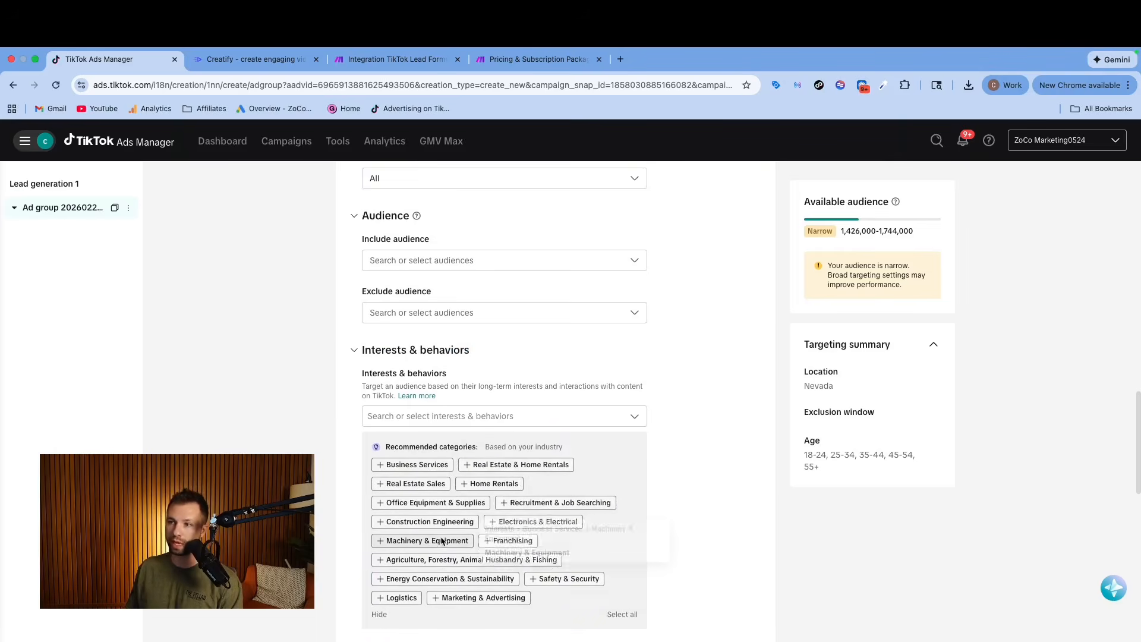
scroll(445, 540, "up", 1)
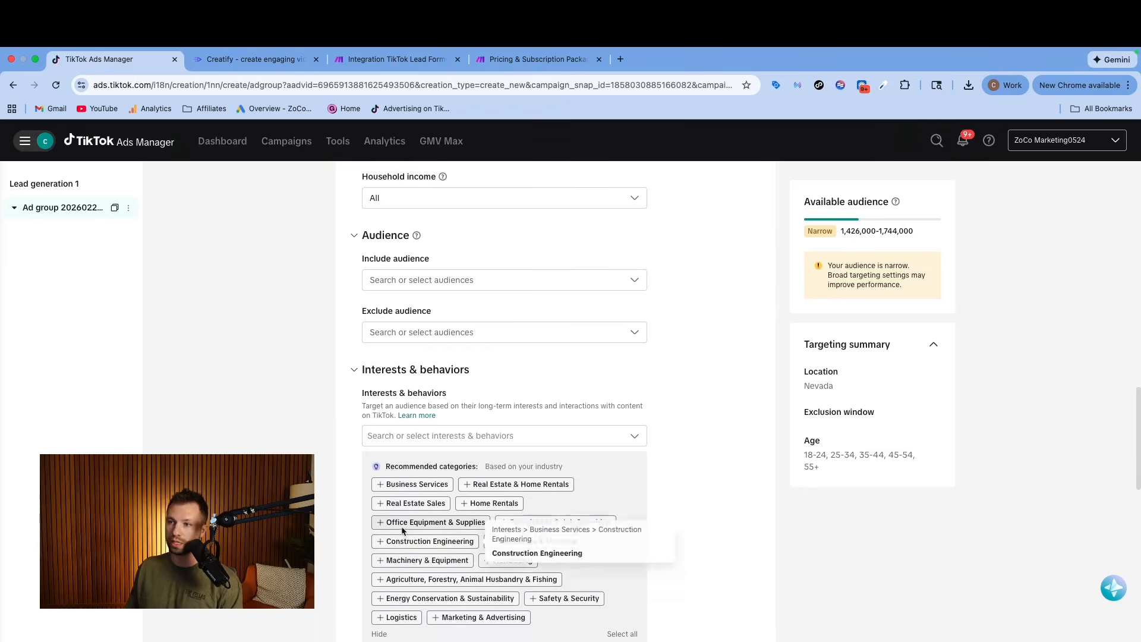
left_click(379, 634)
Examine the purchase intention categories for interests and behaviors, including the subcategories under Home Improvement.
left_click(632, 438)
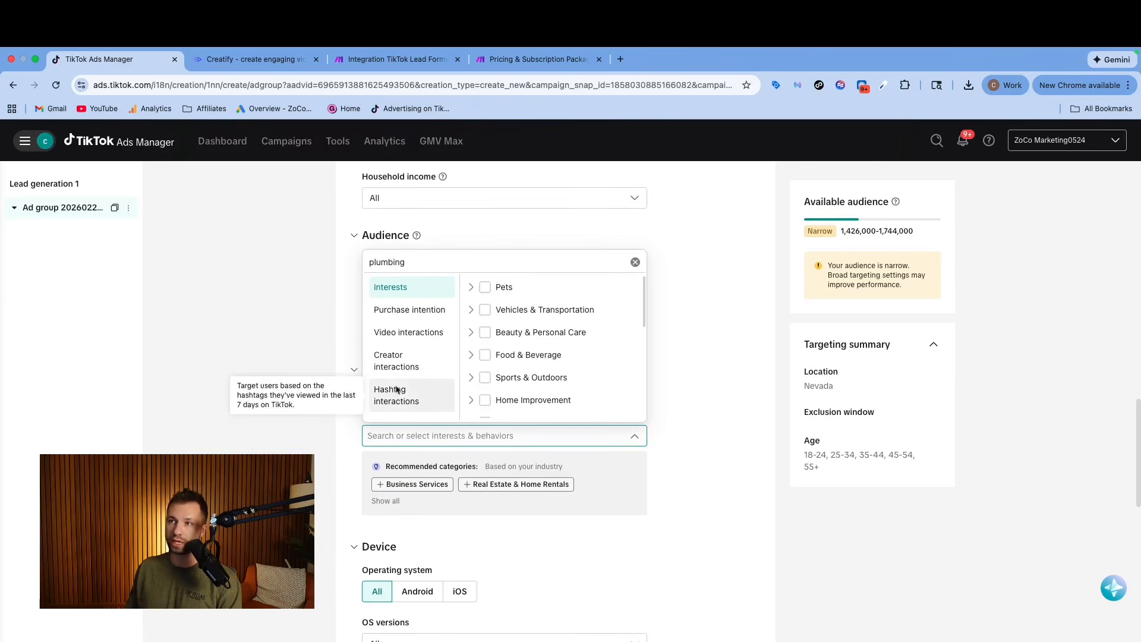
left_click(399, 315)
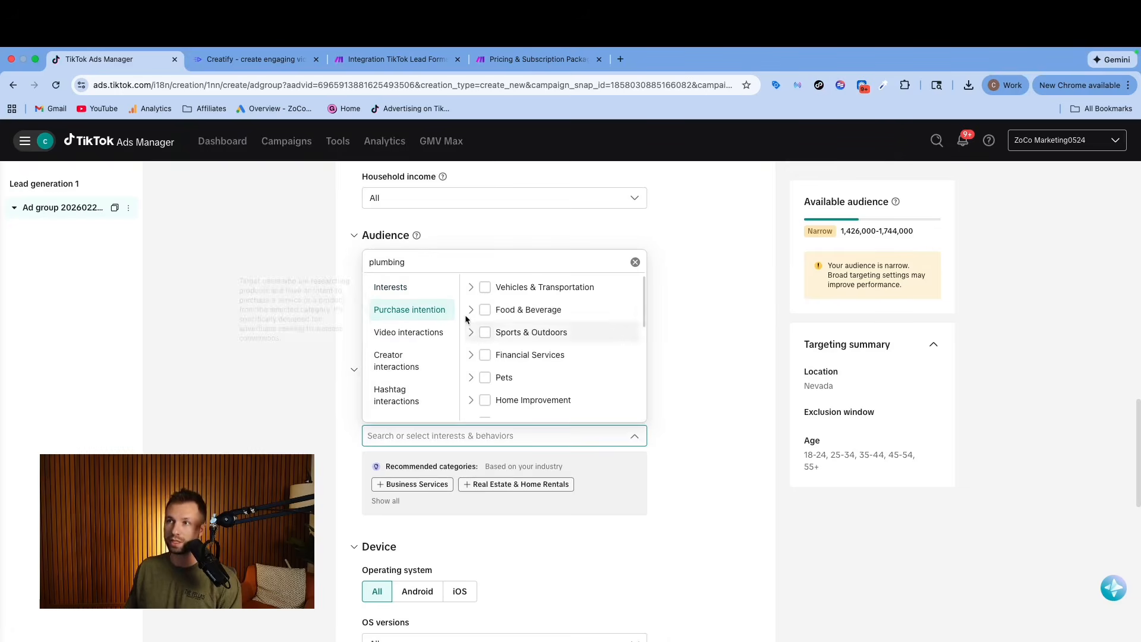
scroll(517, 315, "down", 4)
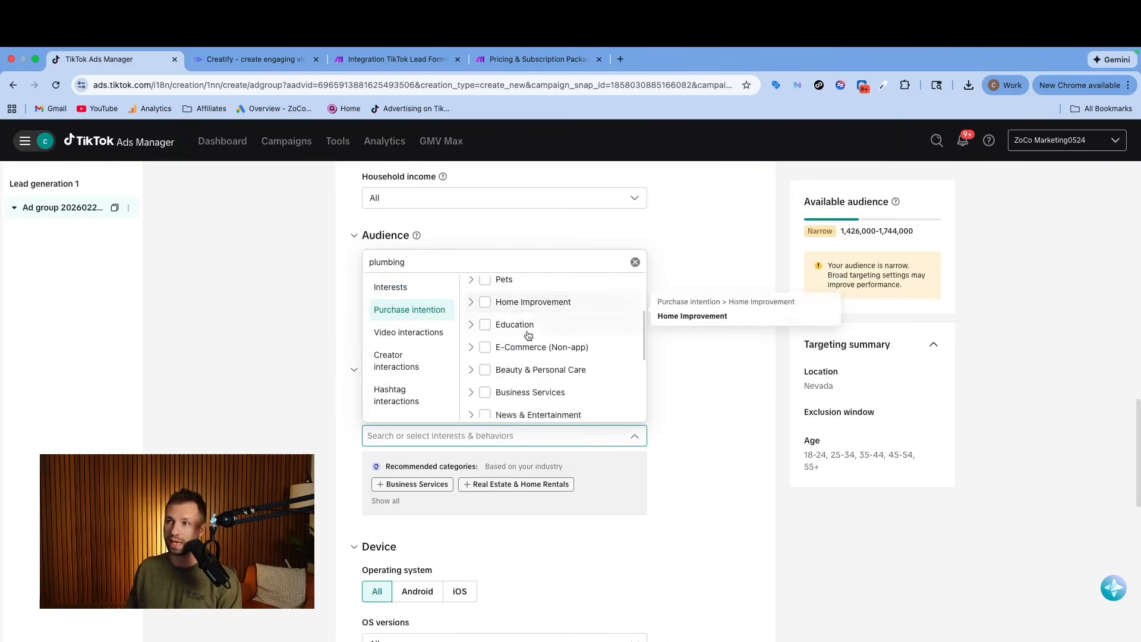
scroll(528, 336, "down", 2)
scroll(527, 337, "up", 5)
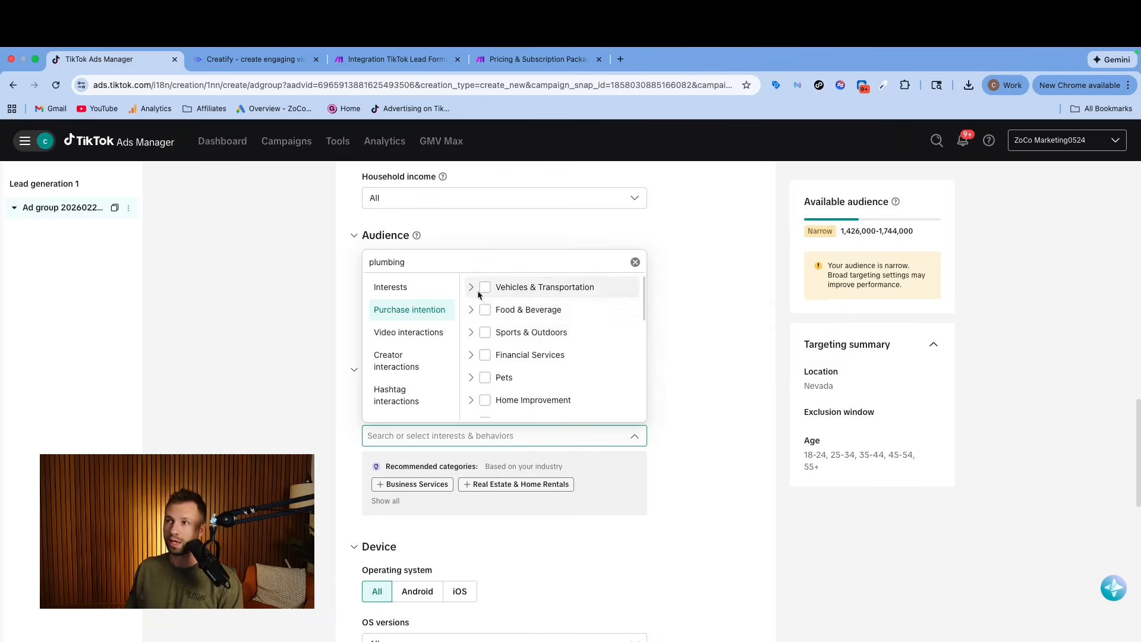
scroll(478, 315, "down", 2)
left_click(472, 352)
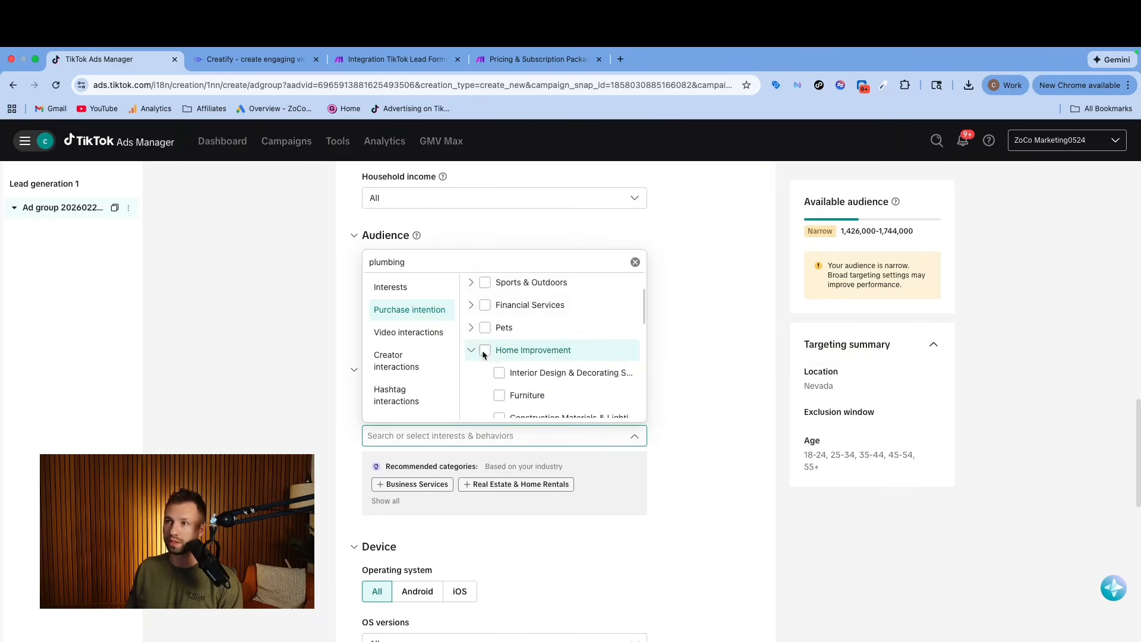
scroll(502, 351, "down", 3)
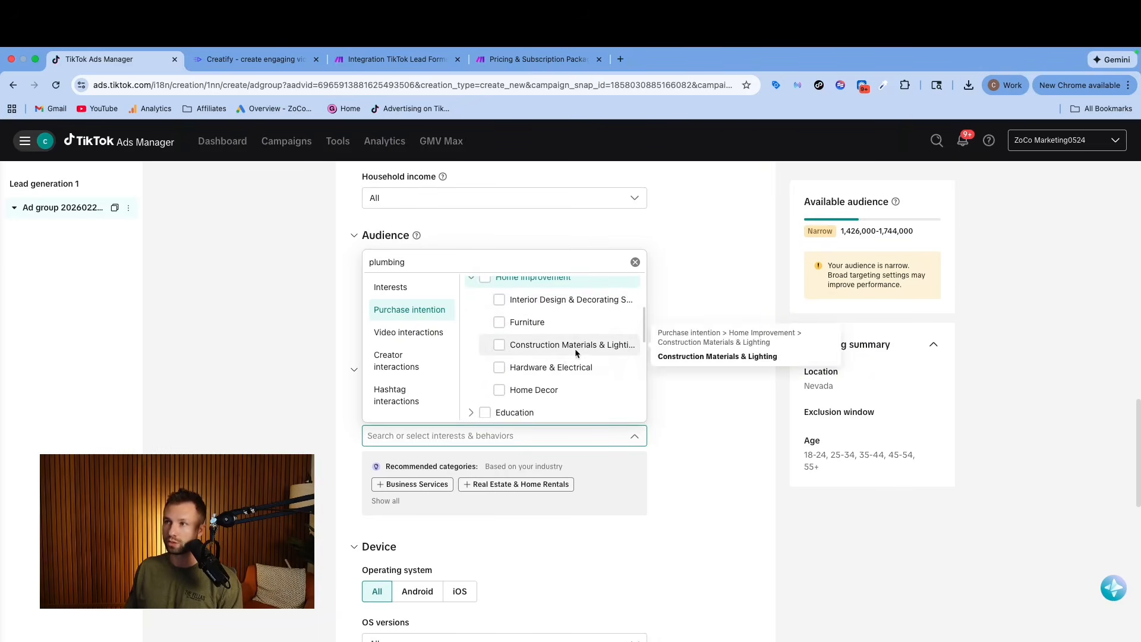
scroll(502, 381, "up", 1)
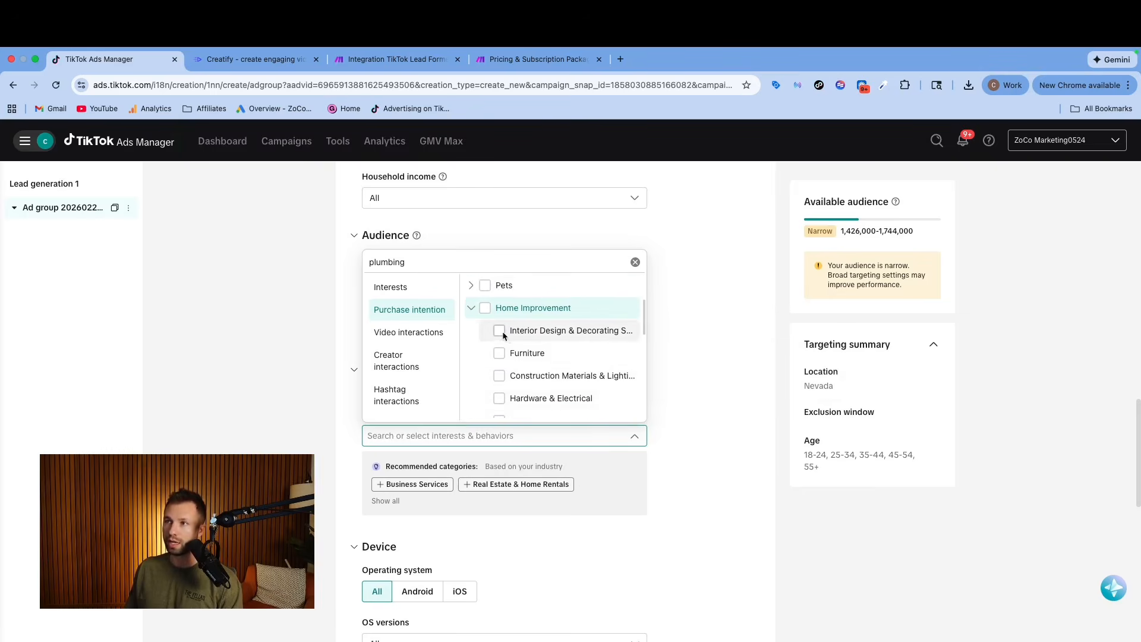
scroll(502, 351, "down", 5)
scroll(509, 349, "down", 6)
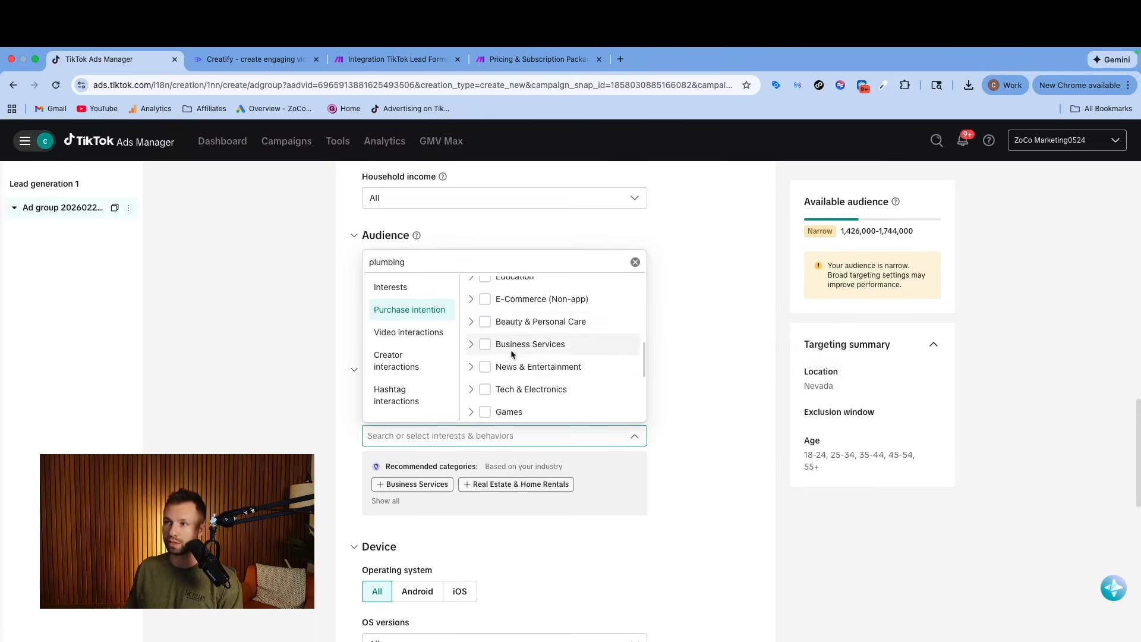
Search interests and behaviors for plumbing, and target Business Services plus the hashtags #plumbingproblems, #plumbingrepair and #plumbingtools.
left_click(420, 259)
key("BackSpace")
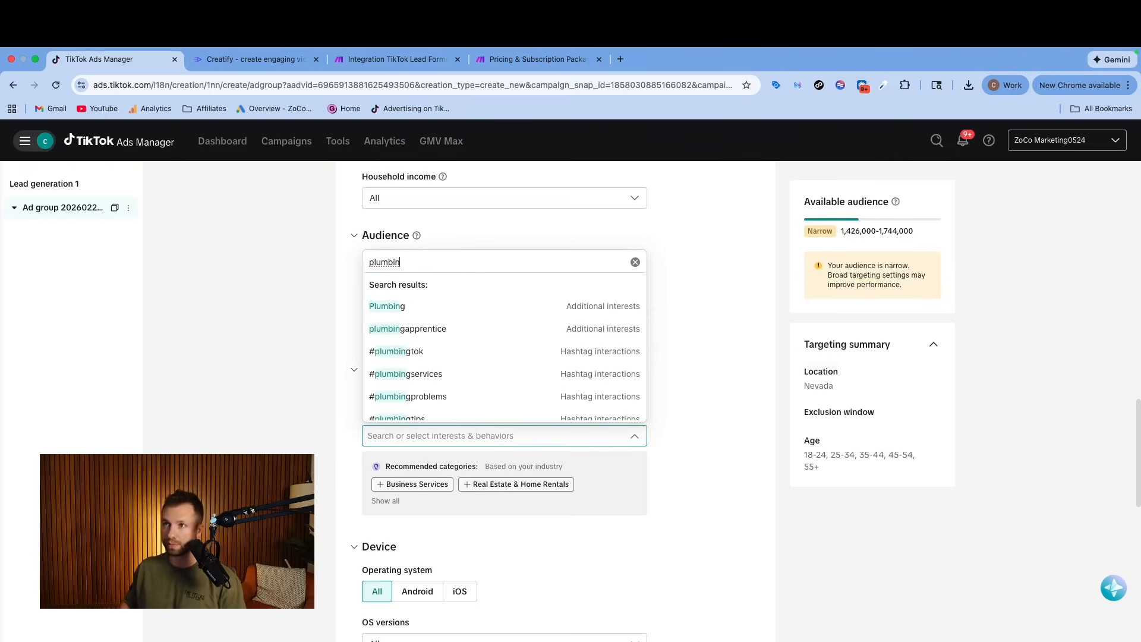
type("g")
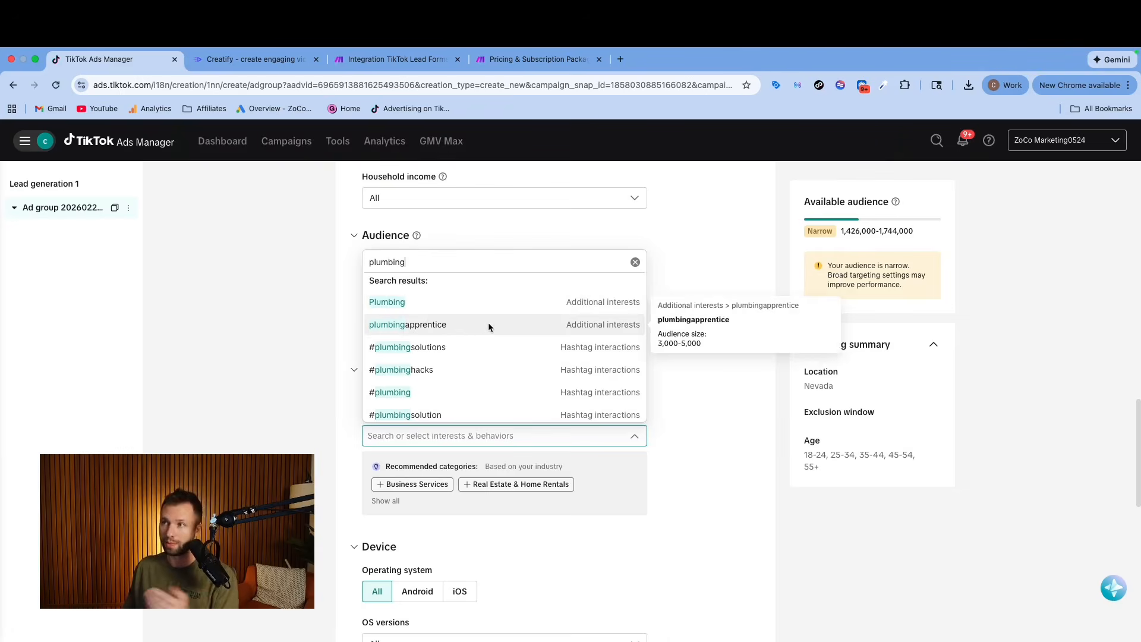
scroll(481, 354, "down", 1)
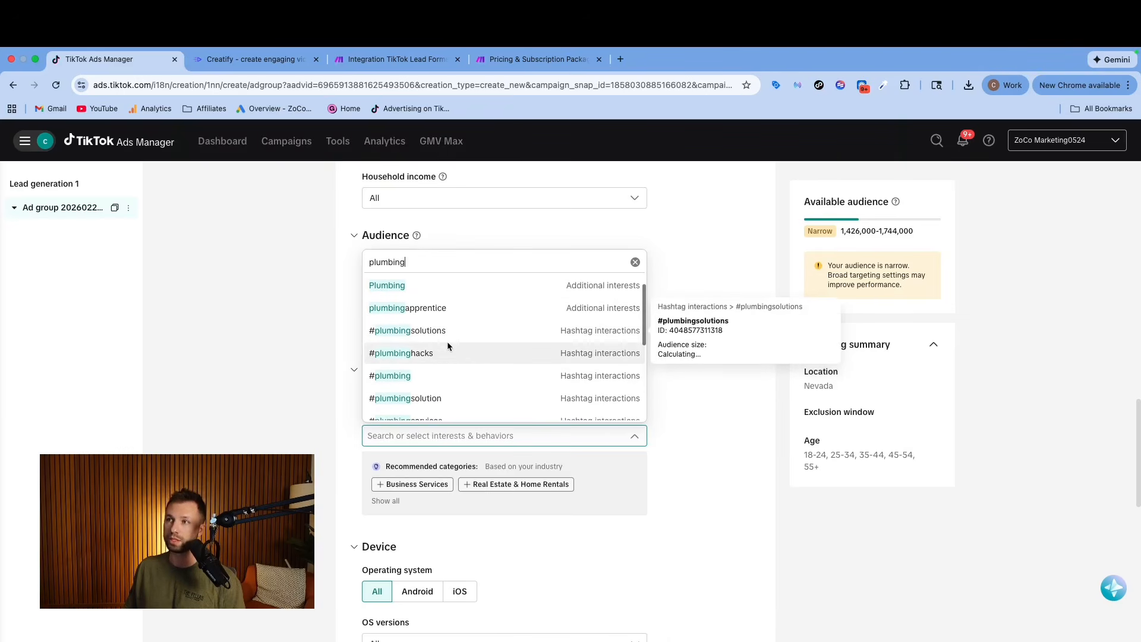
scroll(447, 351, "down", 2)
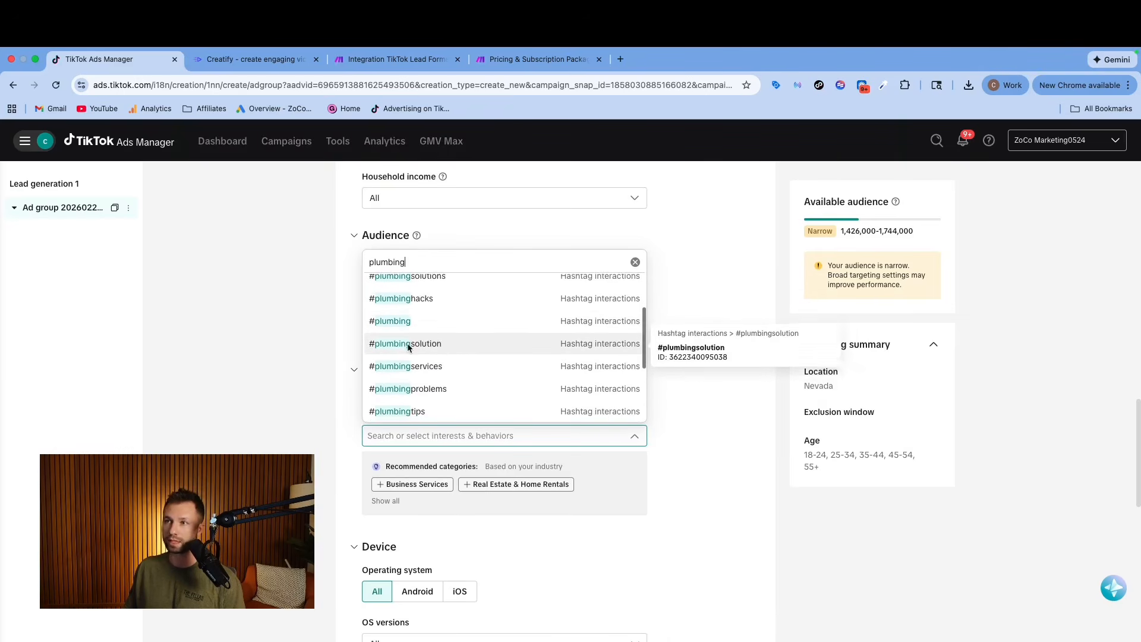
scroll(421, 321, "down", 2)
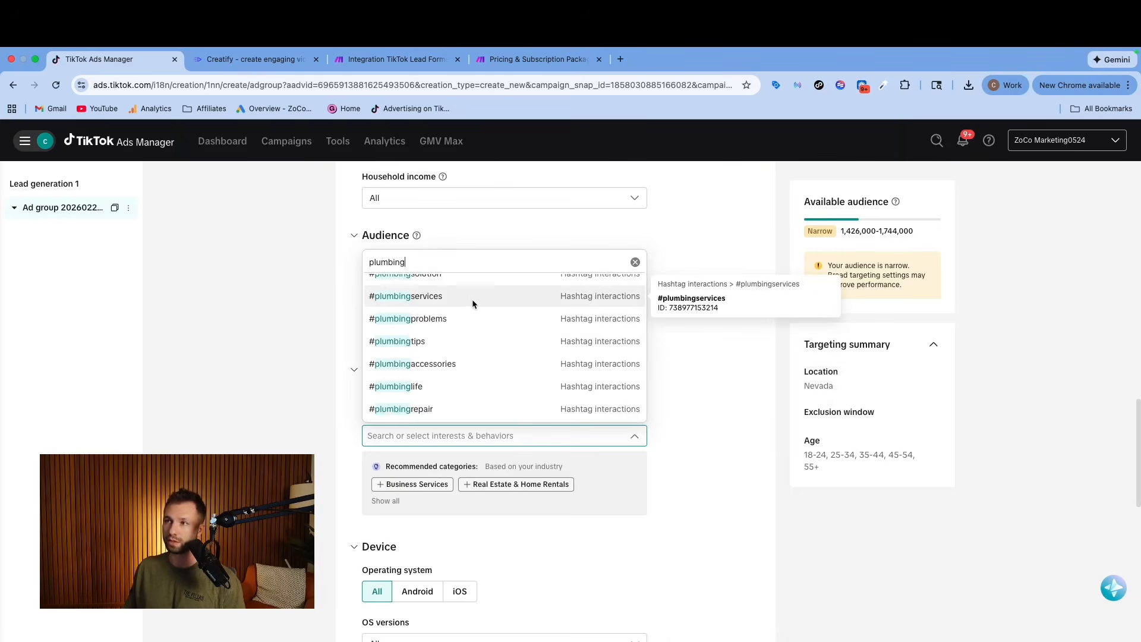
scroll(508, 367, "up", 1)
scroll(479, 380, "up", 3)
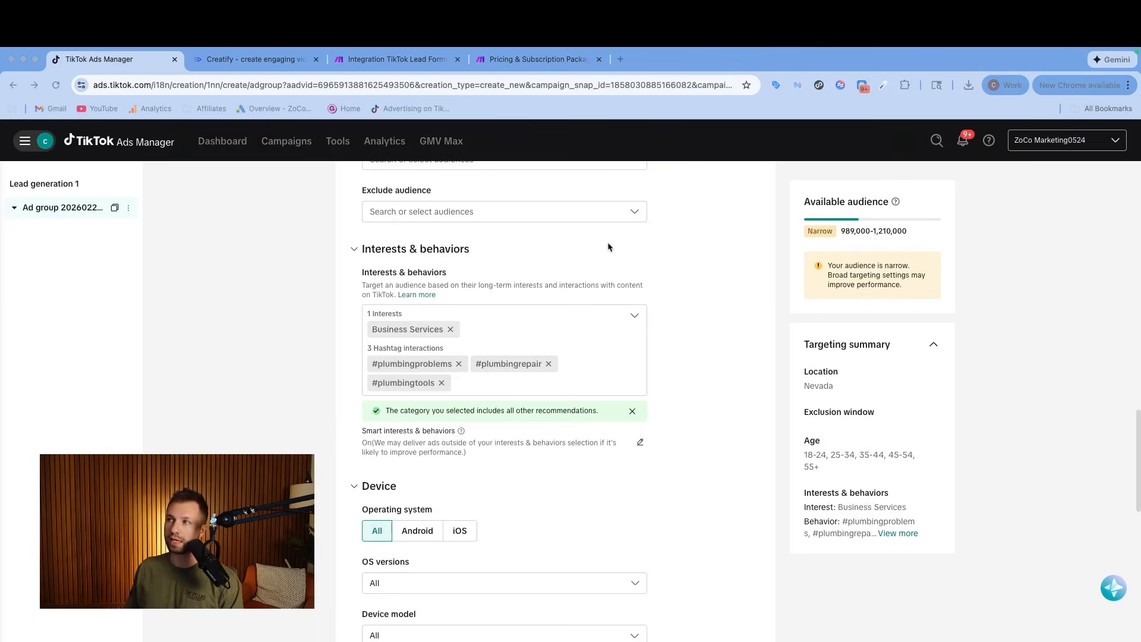
Open the Smart interests & behaviors setting for editing, and review the ad group's device targeting options.
left_click_drag(372, 442, 468, 451)
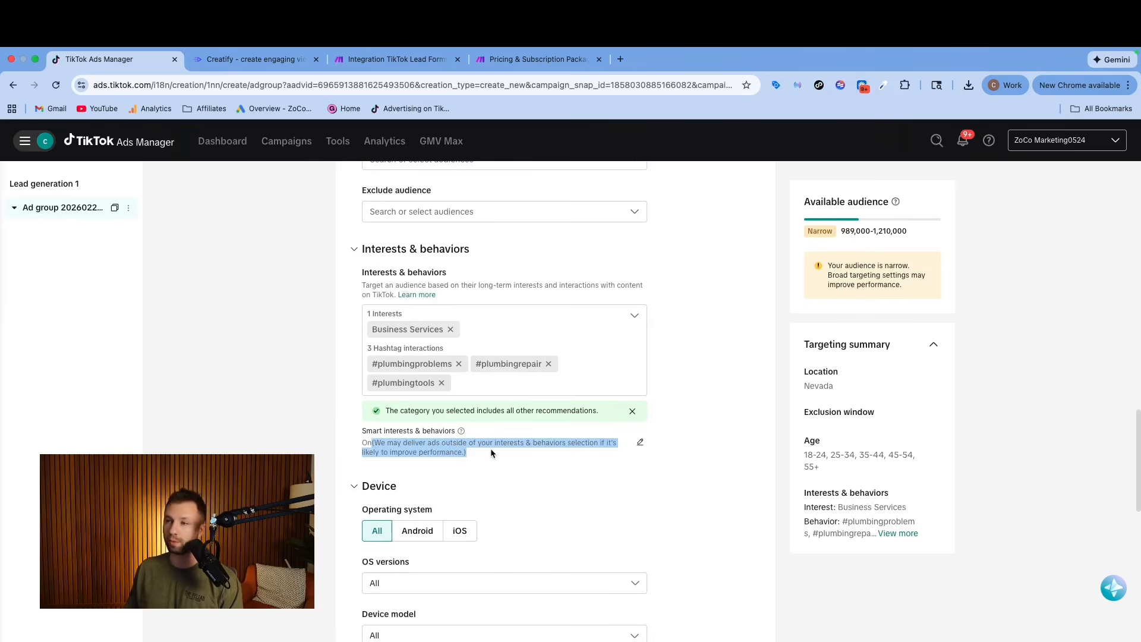
left_click(640, 442)
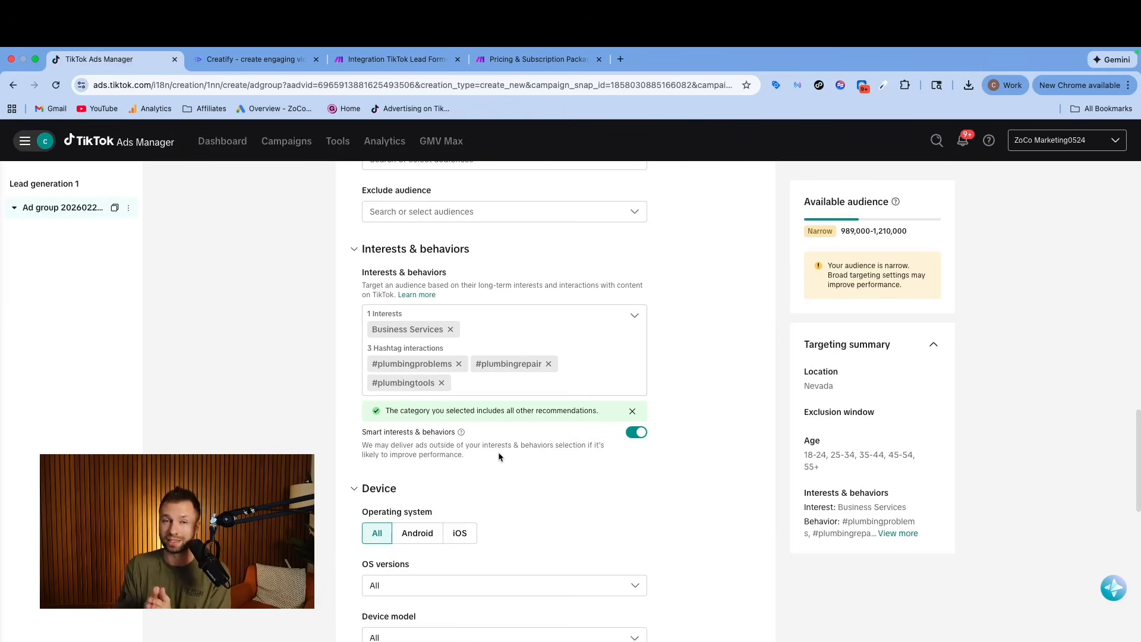
scroll(575, 405, "down", 3)
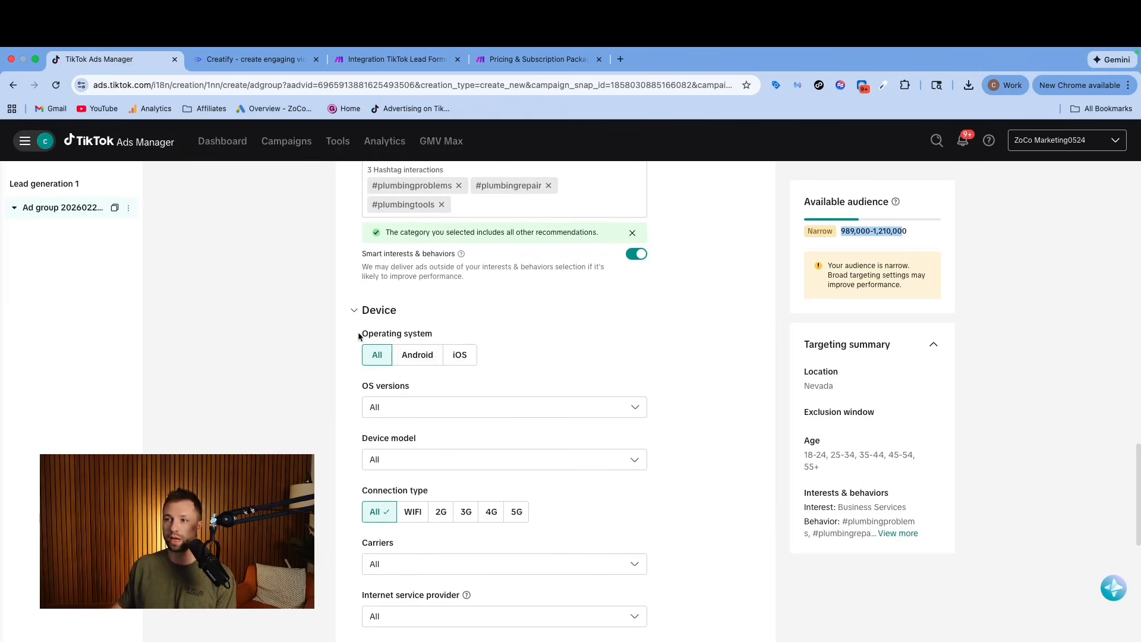
scroll(425, 402, "down", 4)
scroll(430, 404, "up", 1)
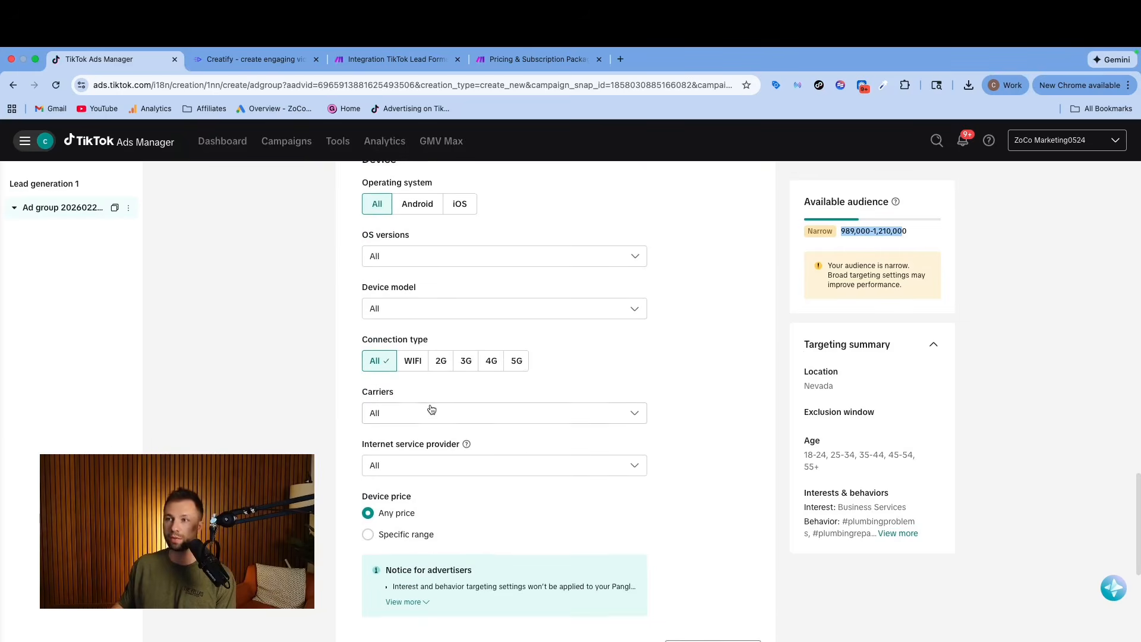
scroll(431, 404, "up", 2)
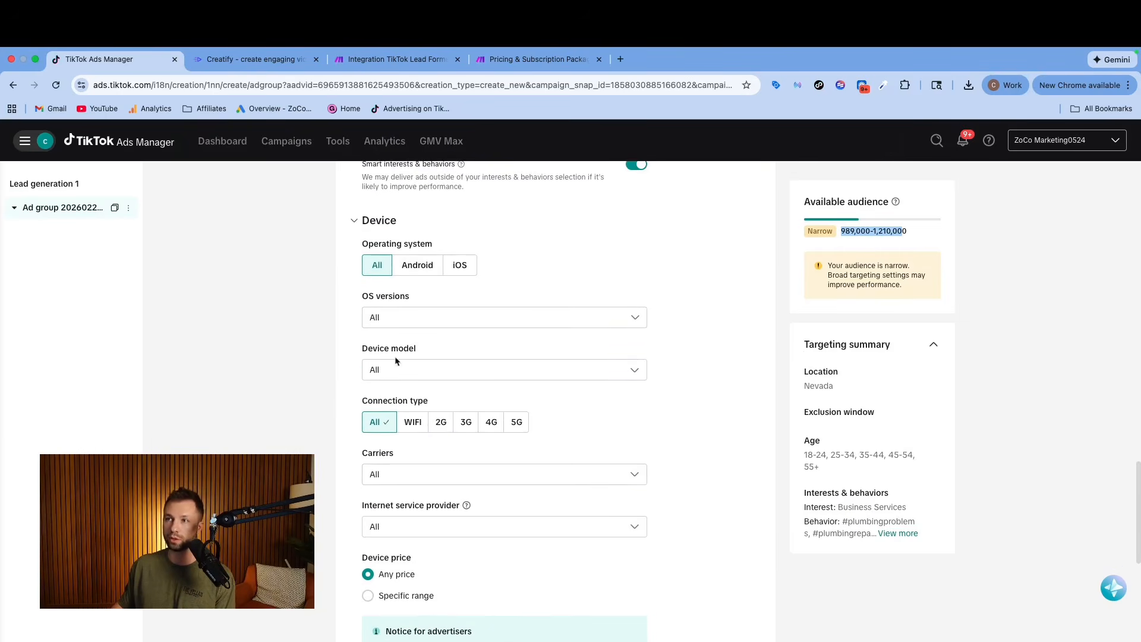
scroll(385, 404, "down", 2)
scroll(384, 404, "down", 6)
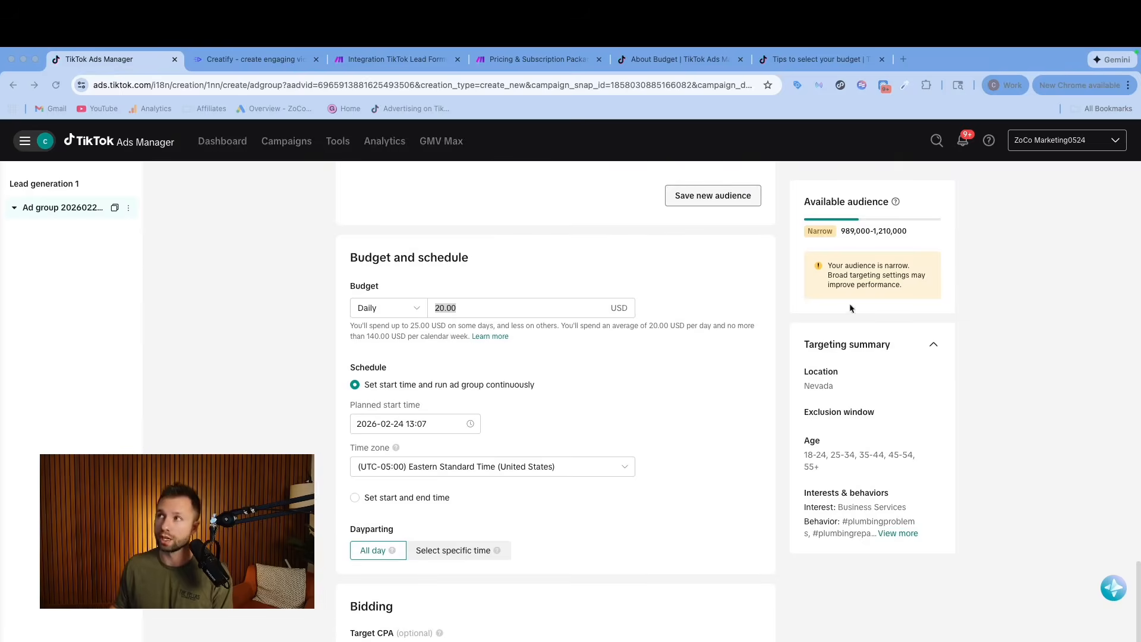
Check the recommended minimum budget for deep conversion campaigns in the TikTok Business Help Center, and return to the ad group's daily budget.
left_click(806, 60)
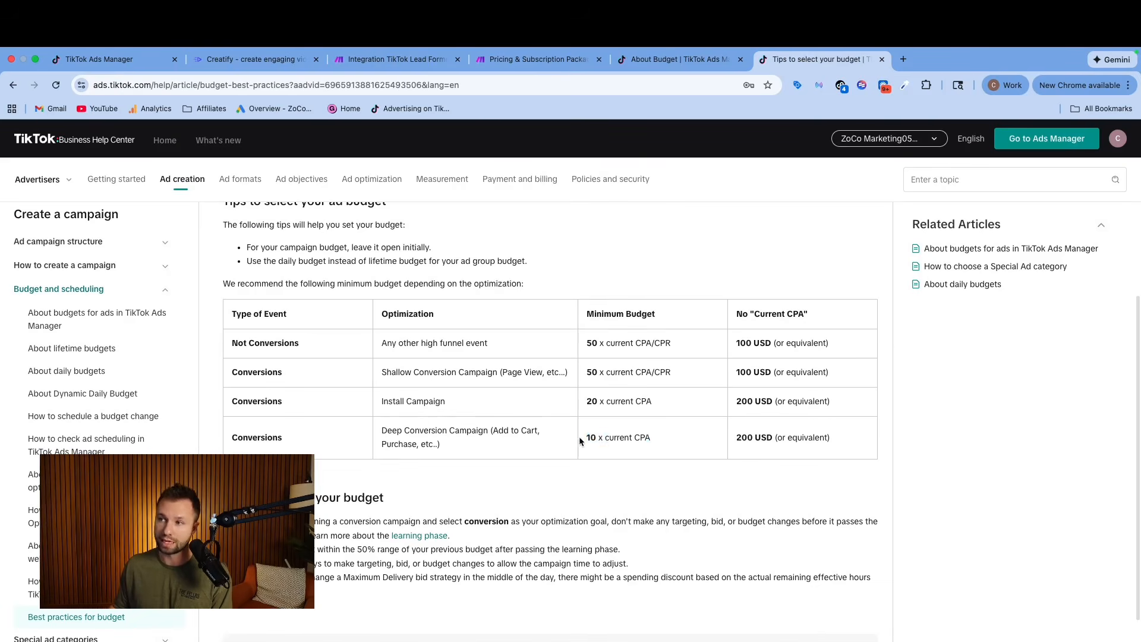
left_click_drag(581, 445, 651, 447)
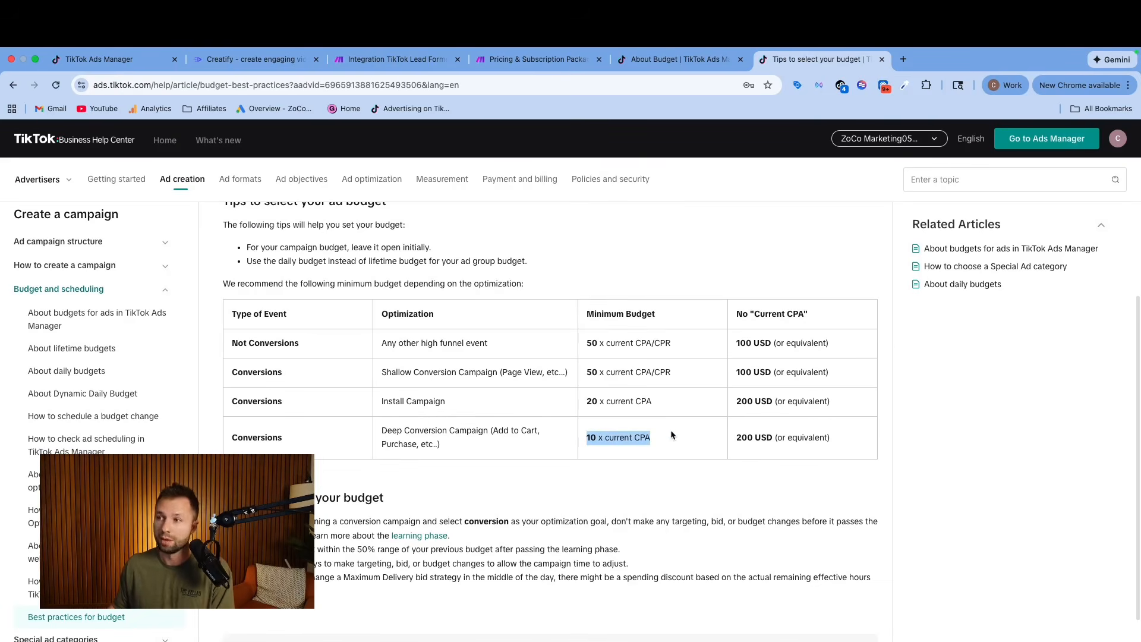
left_click(133, 63)
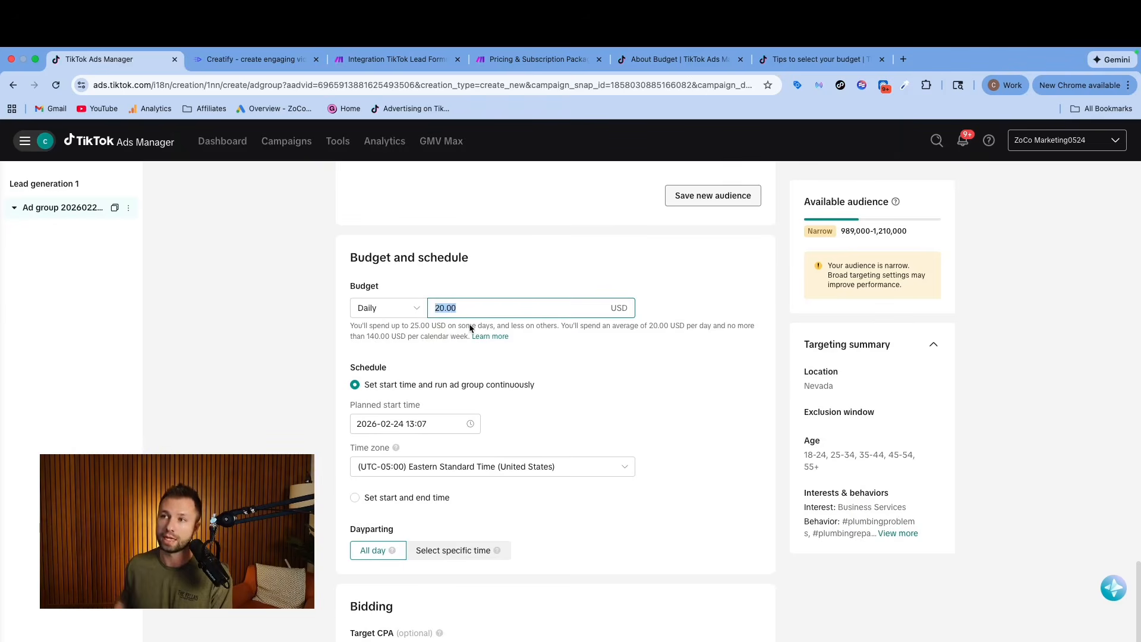
left_click(478, 310)
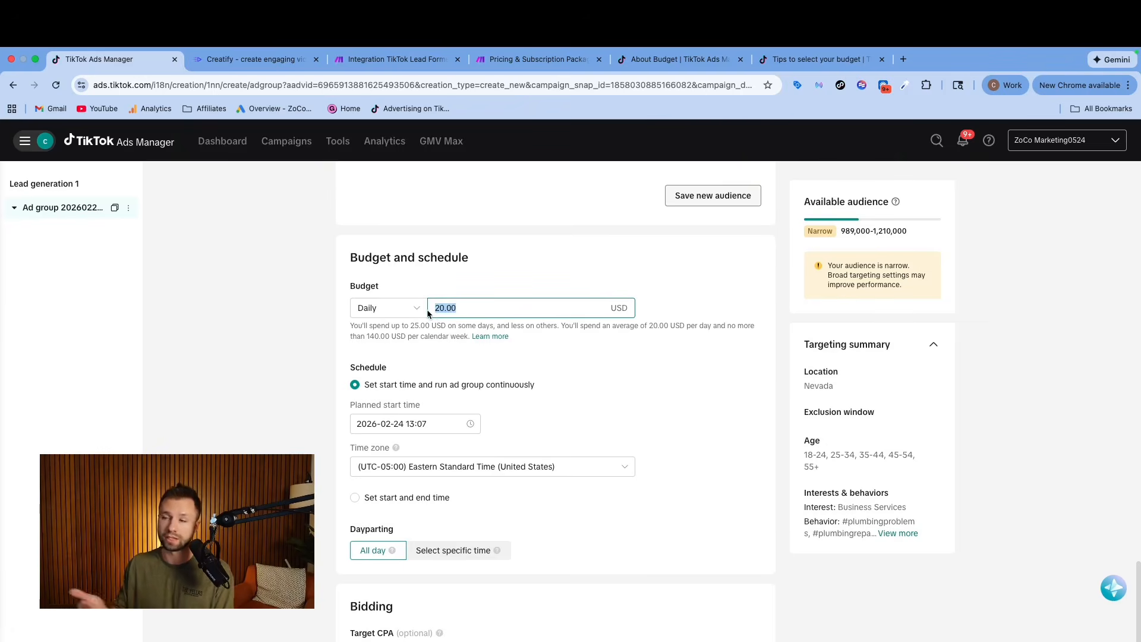
Switch dayparting to specific times and schedule the ads for 02:30 to 22:00 on every day from Monday to Sunday.
scroll(427, 309, "down", 1)
scroll(383, 464, "down", 3)
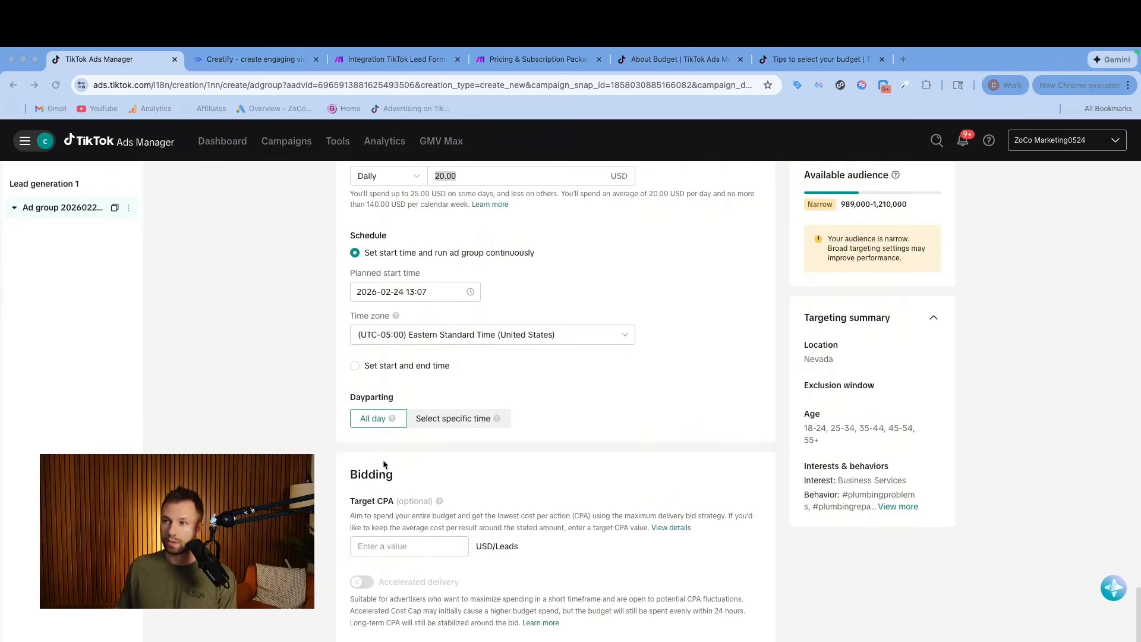
left_click(457, 419)
scroll(452, 428, "down", 2)
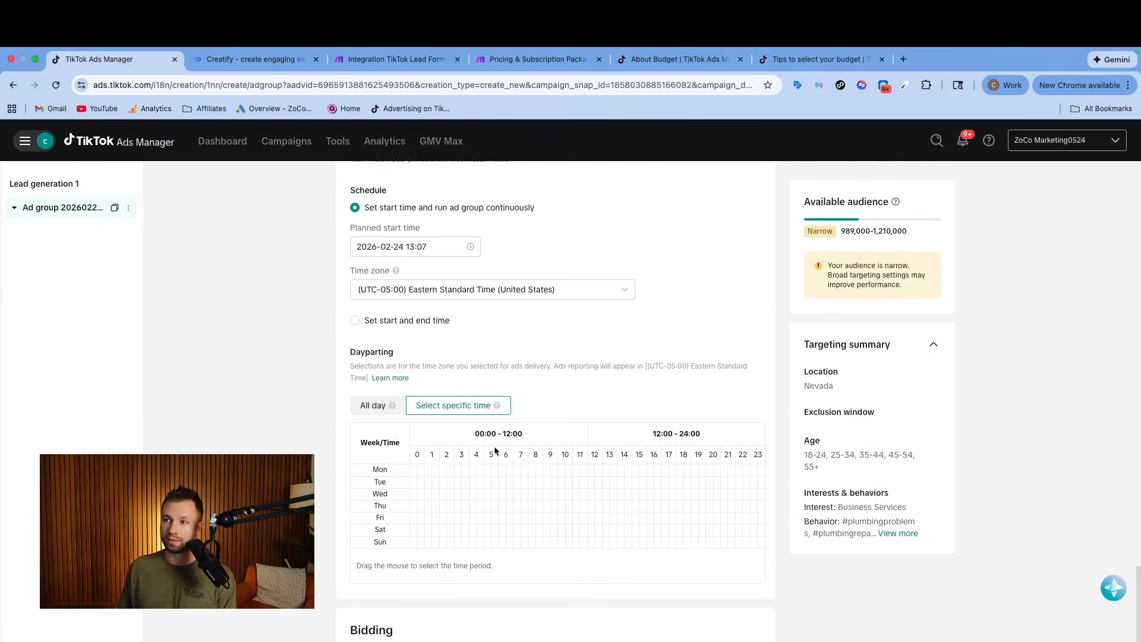
left_click_drag(455, 445, 719, 520)
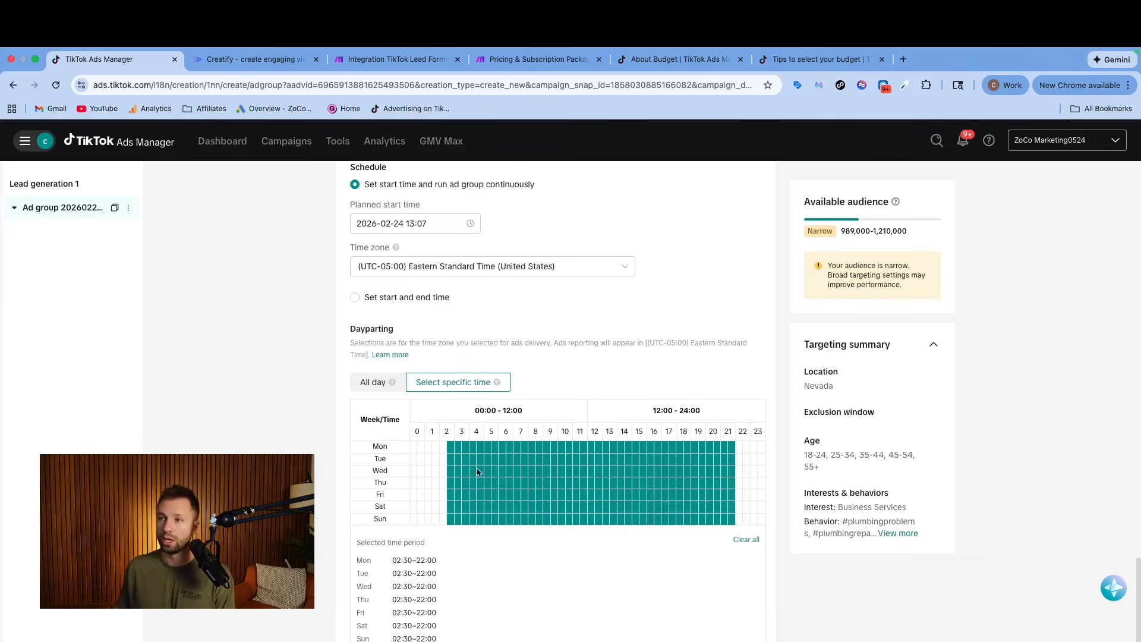
Set the ad group's dayparting to All day, and open the upload area for the ad's videos or images.
left_click(372, 382)
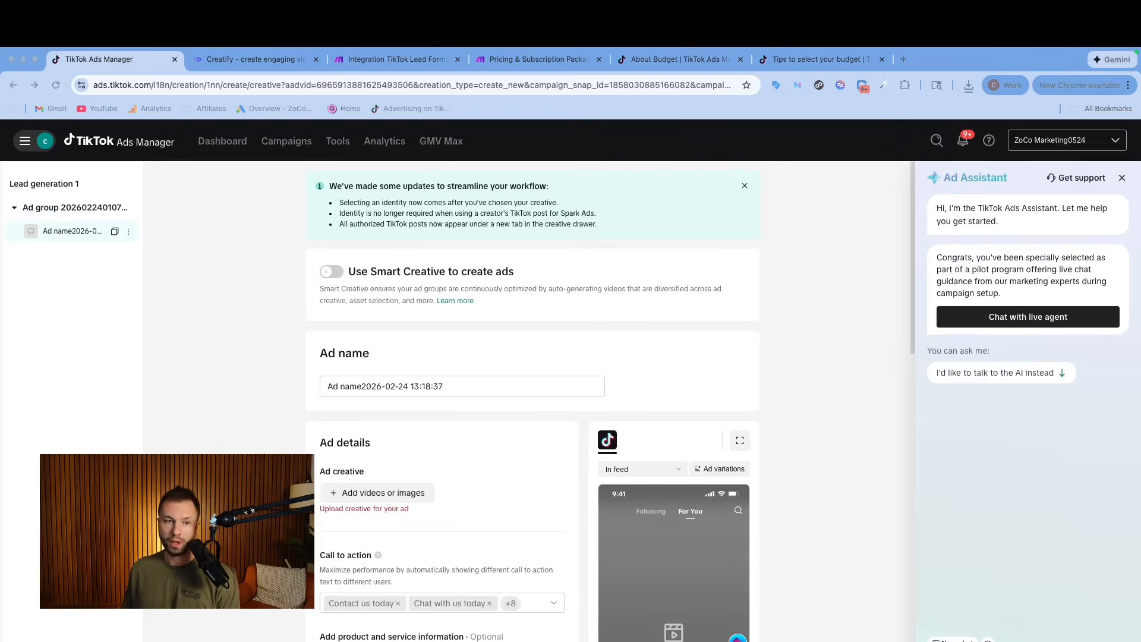
scroll(452, 446, "down", 2)
scroll(452, 447, "down", 2)
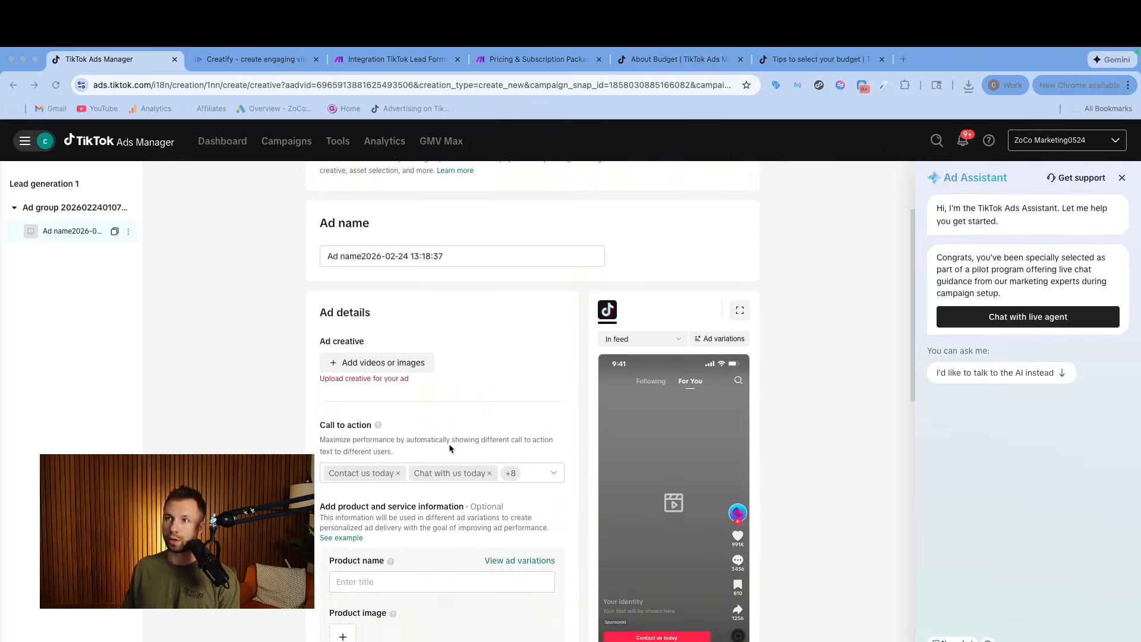
left_click(423, 365)
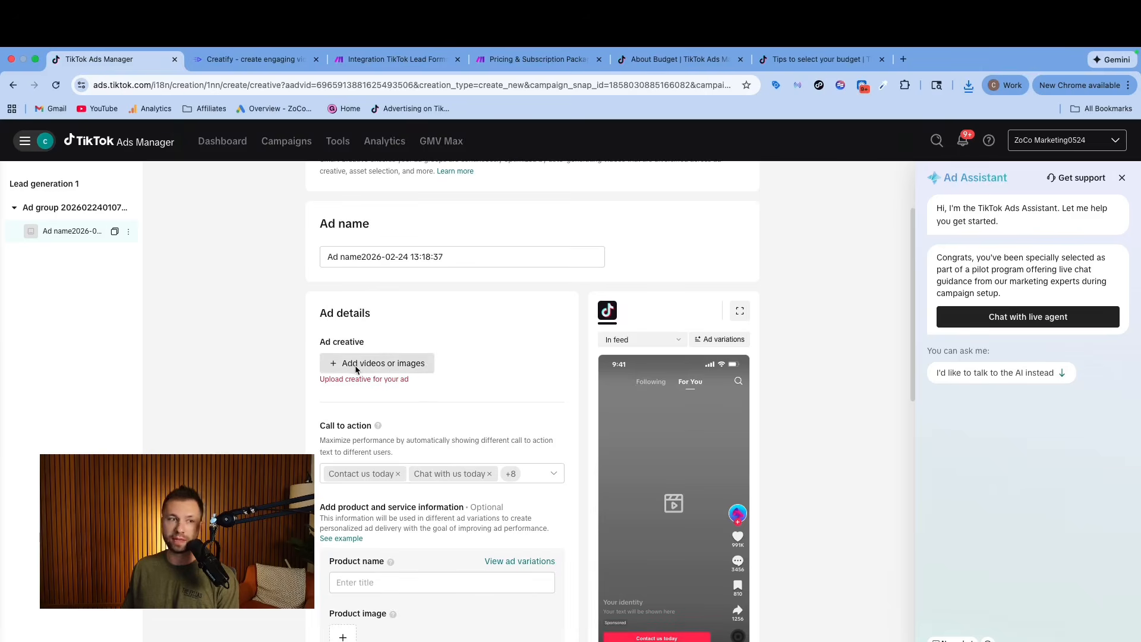
left_click(362, 369)
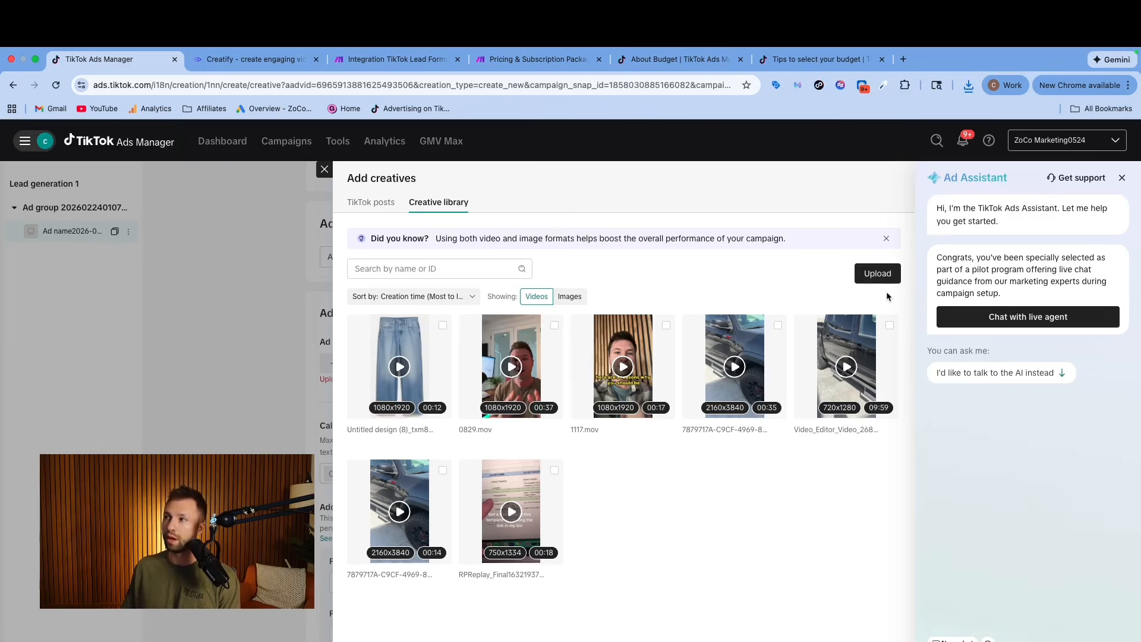
left_click(878, 274)
left_click(630, 284)
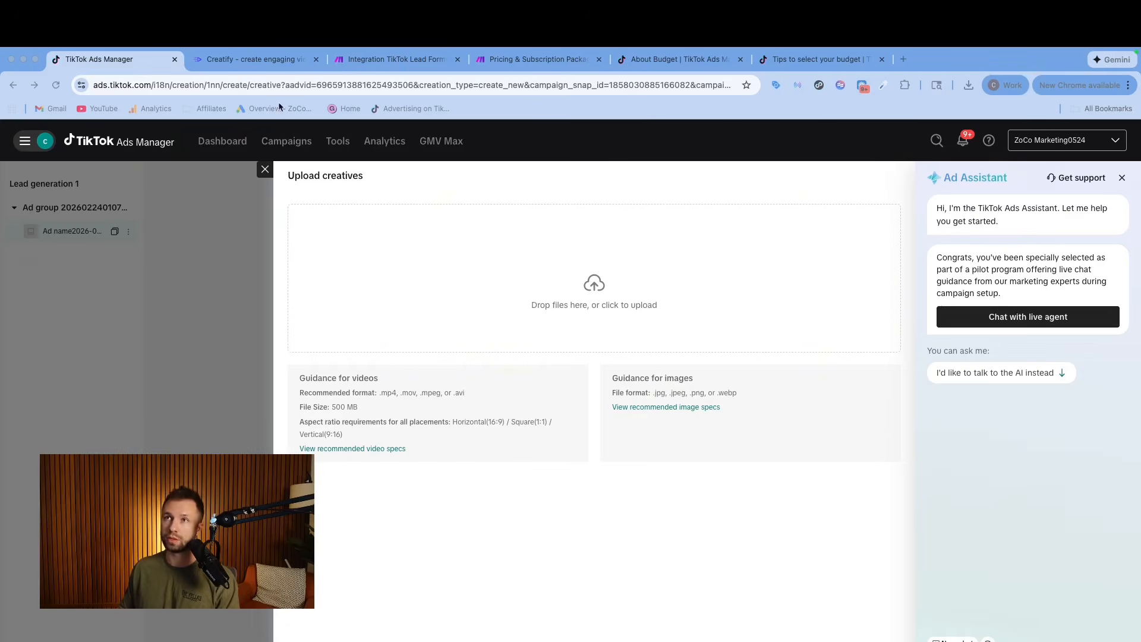
Switch to Creatify, look at the asset generator's video tool, and open the saved plumbing ad project.
left_click(260, 62)
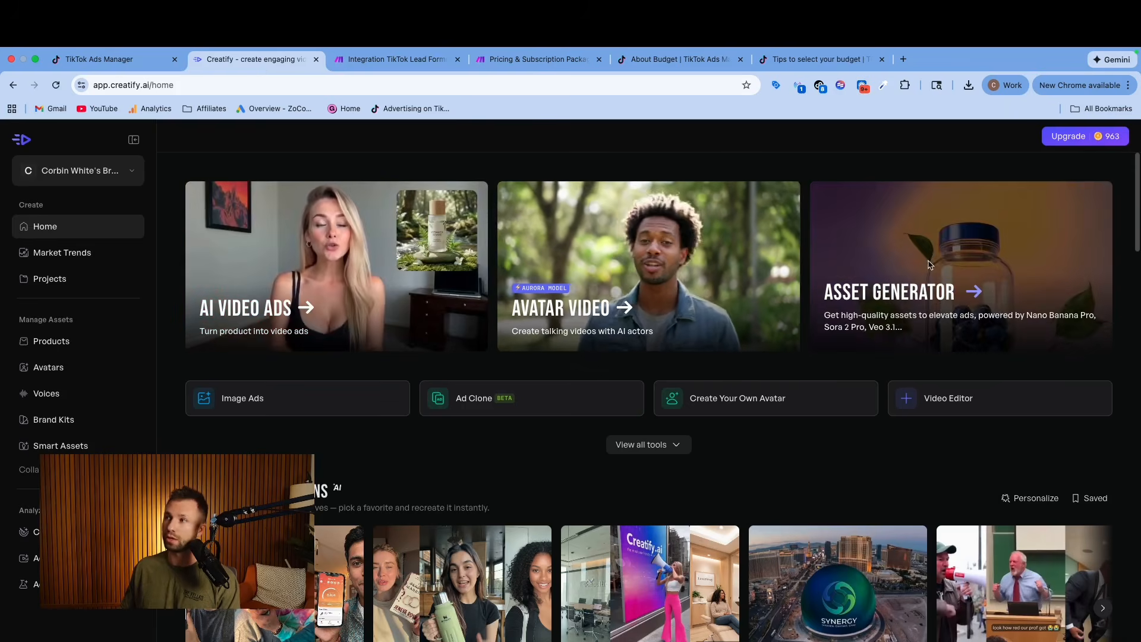
left_click(930, 265)
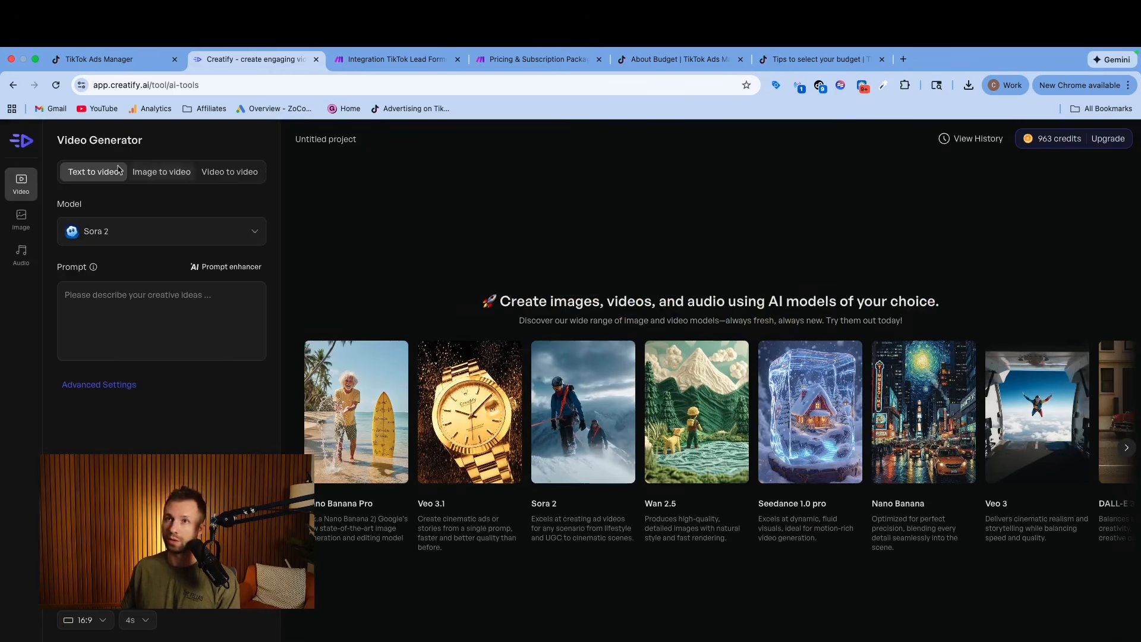
left_click(21, 140)
left_click(77, 280)
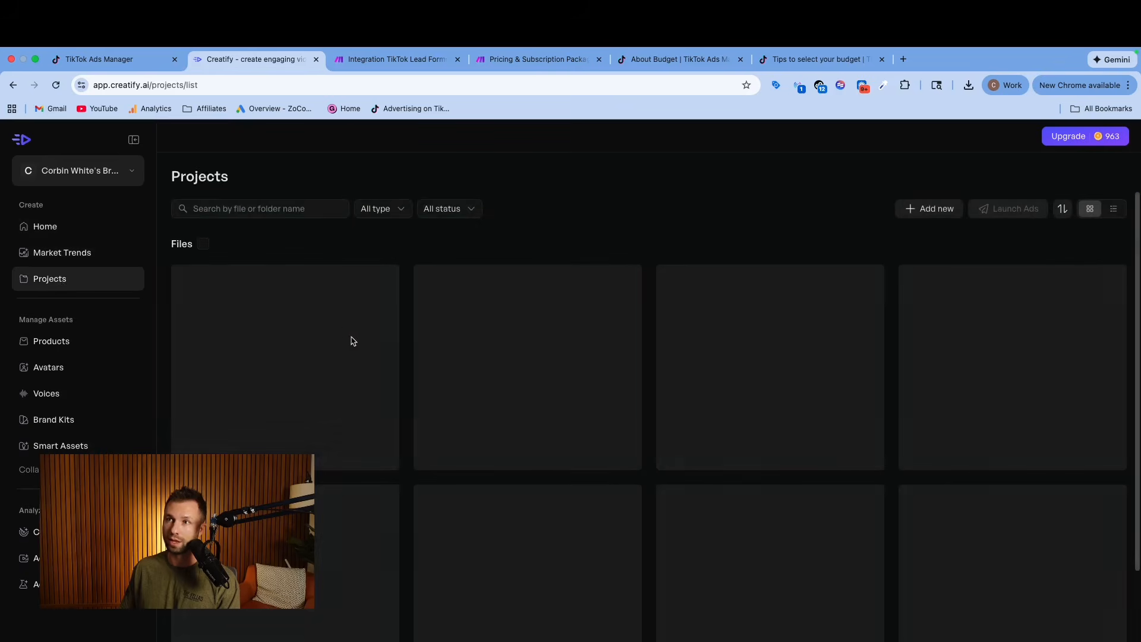
left_click(322, 319)
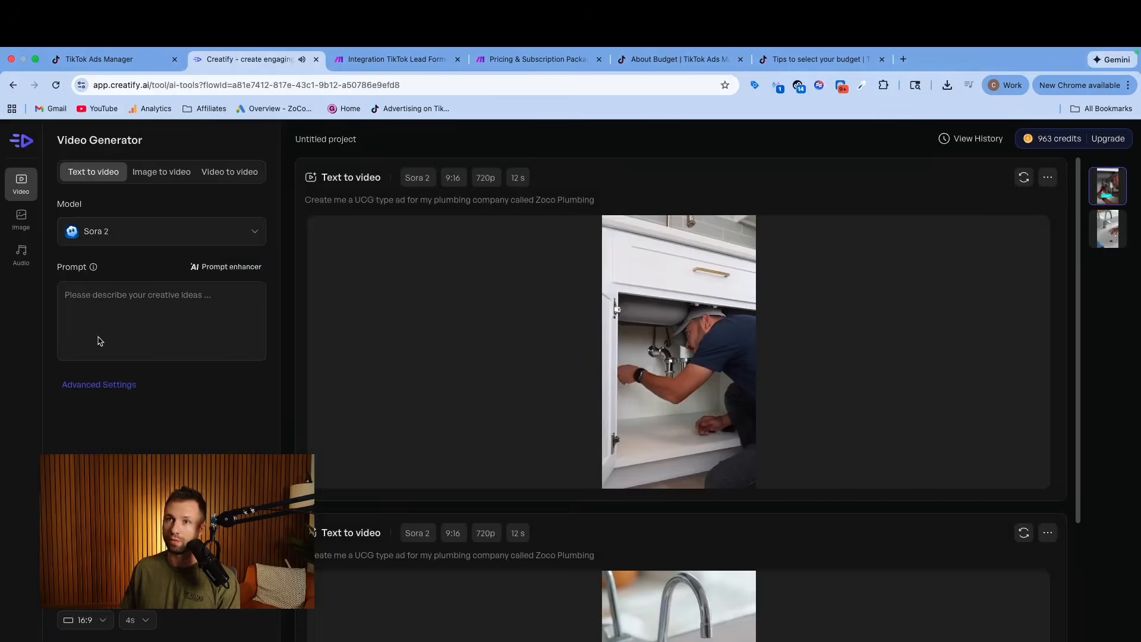
Play the preview of the generated Zoco Plumbing video ad and pause it on the van scene.
left_click(68, 575)
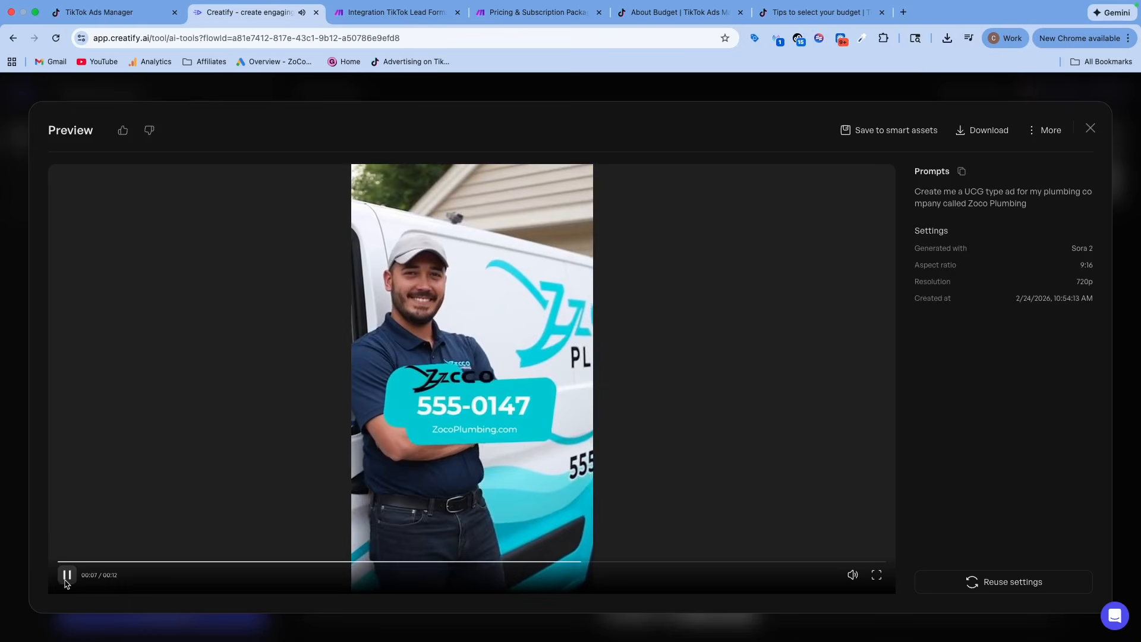
left_click(66, 581)
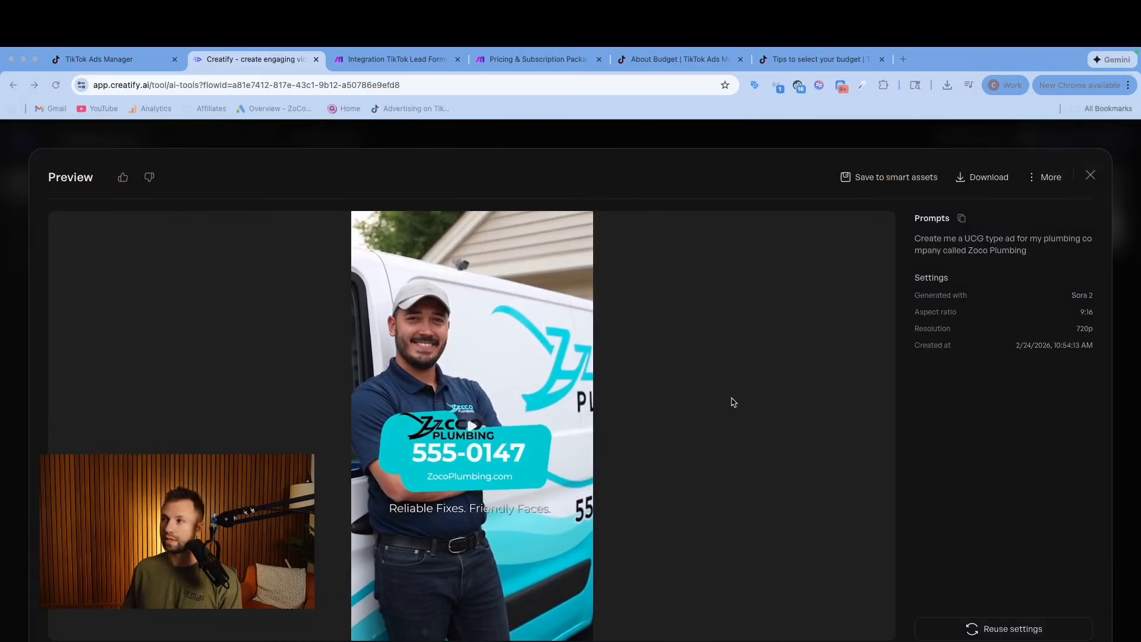
left_click(913, 236)
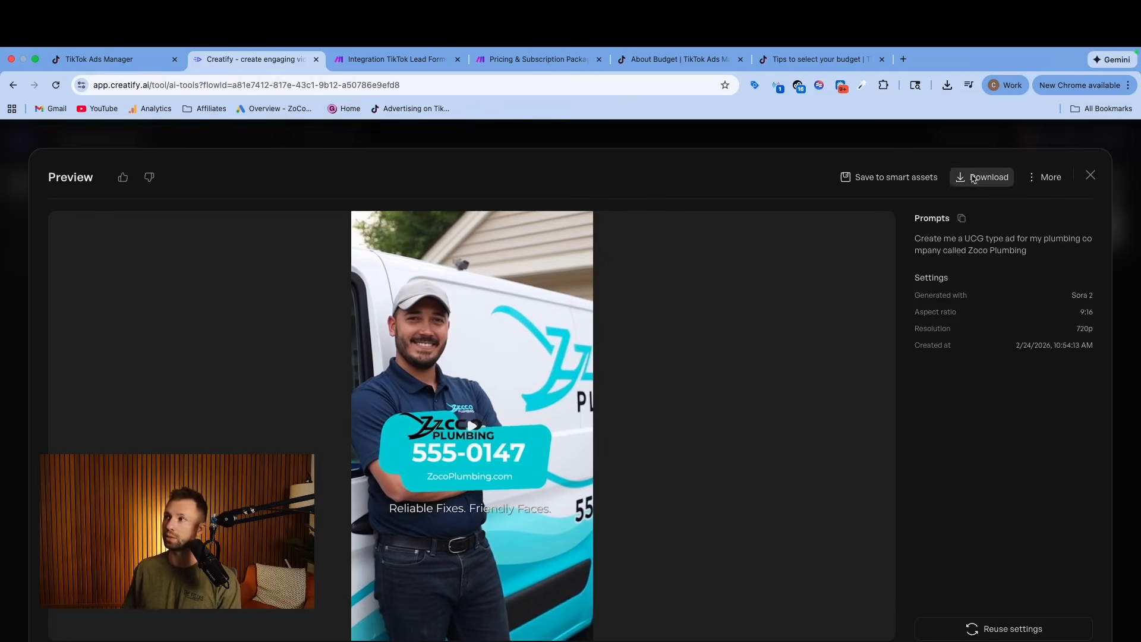
Return to TikTok Ads Manager, upload 3cf8376d.mp4 from Downloads, and add it as the ad's creative.
left_click(104, 61)
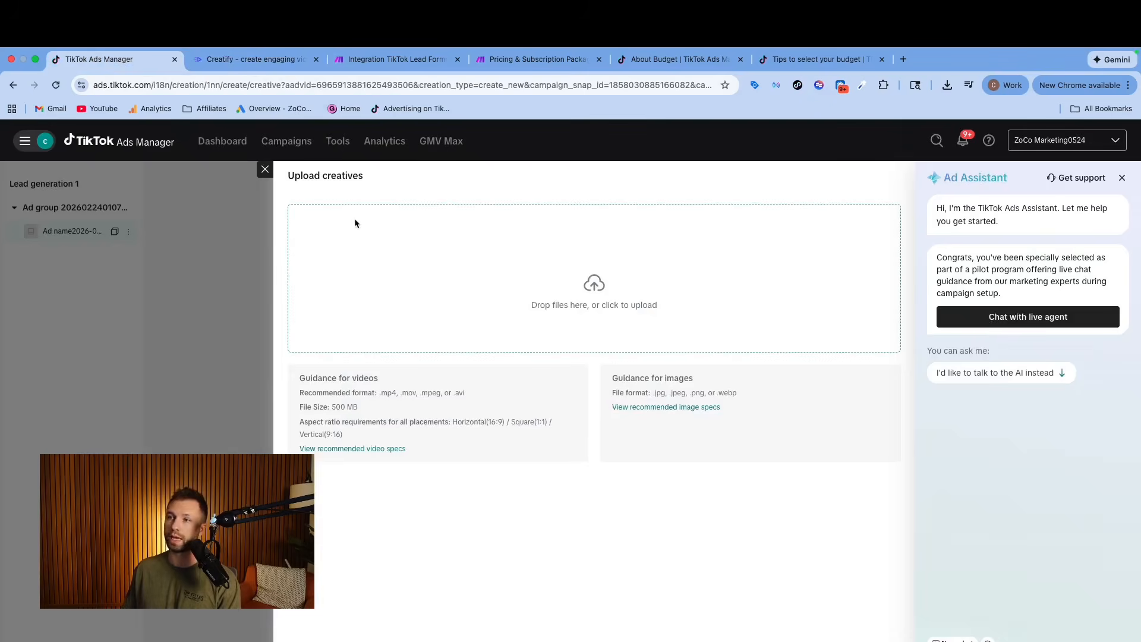
left_click(586, 288)
left_click(498, 303)
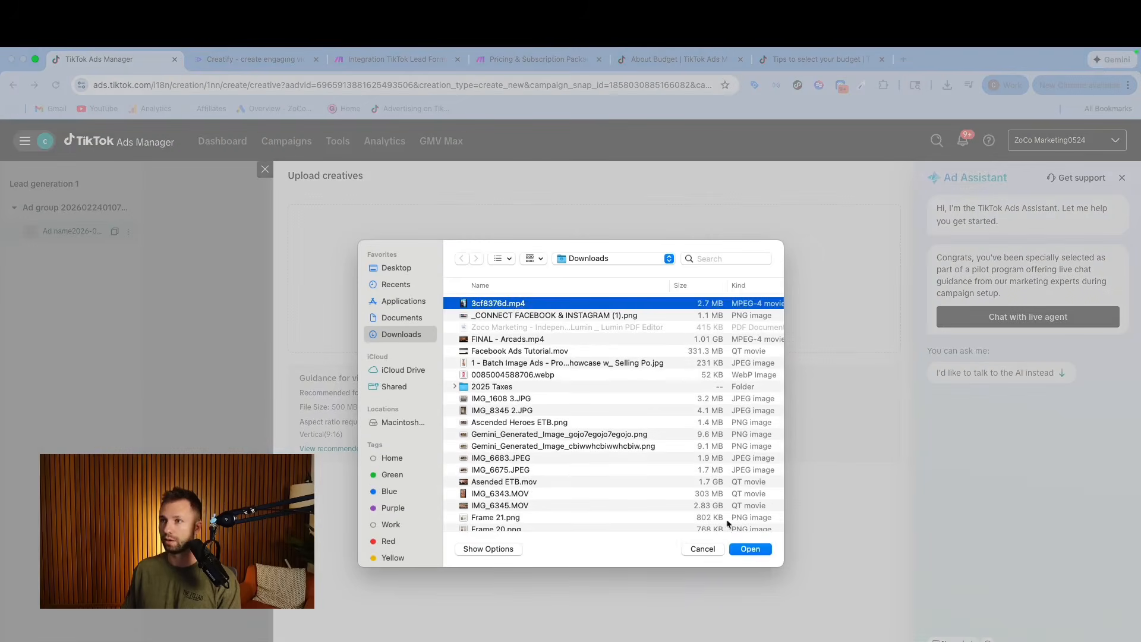
left_click(756, 550)
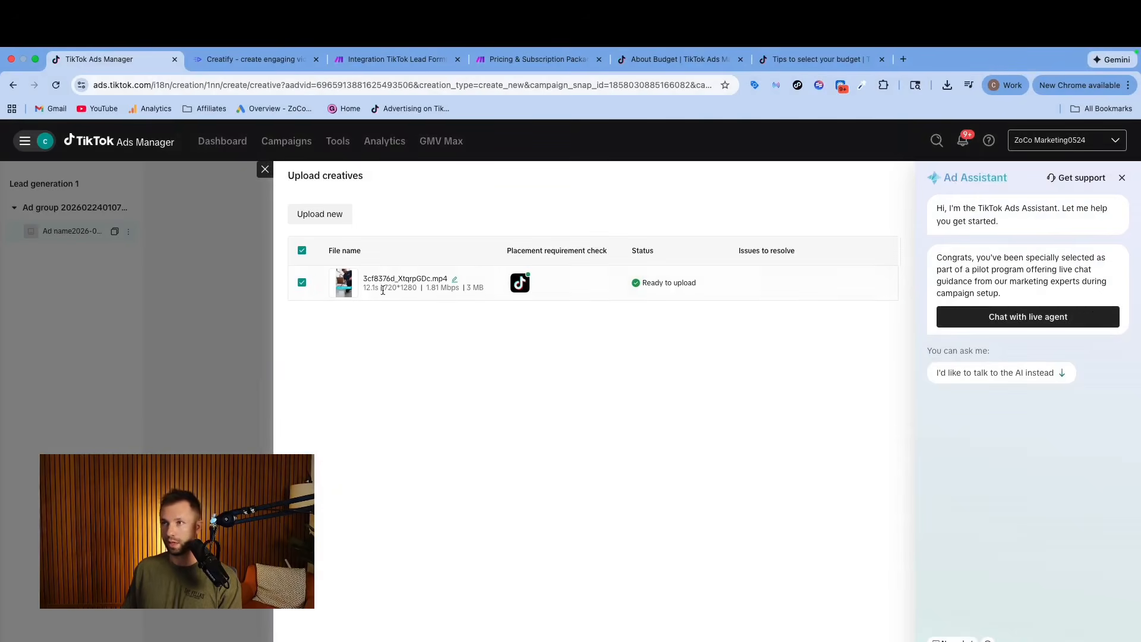
left_click(868, 640)
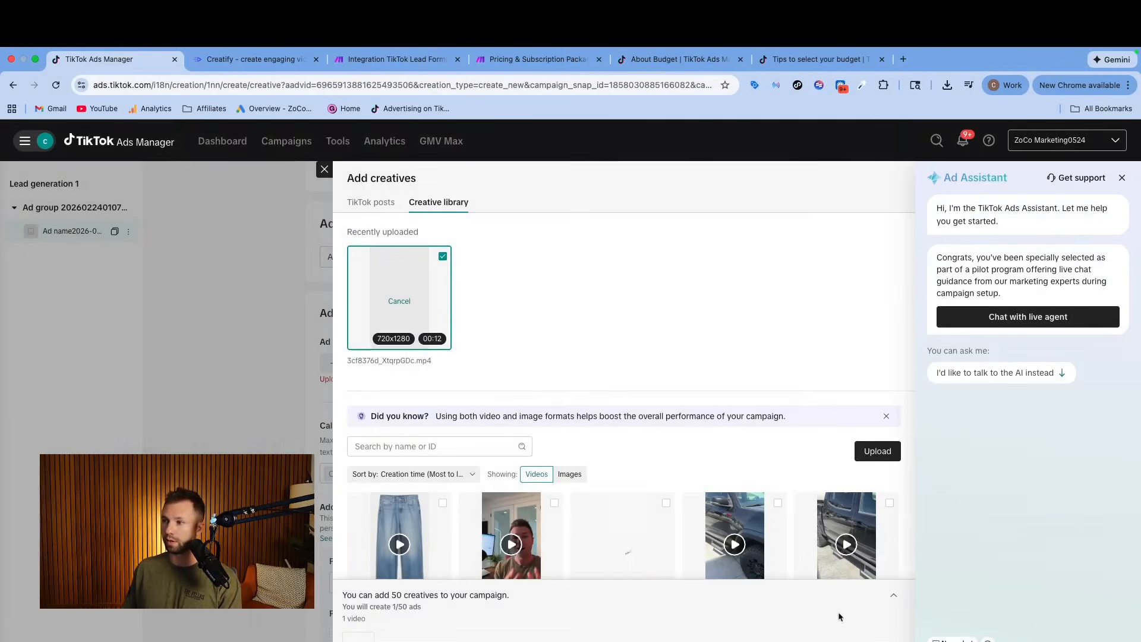
left_click(863, 640)
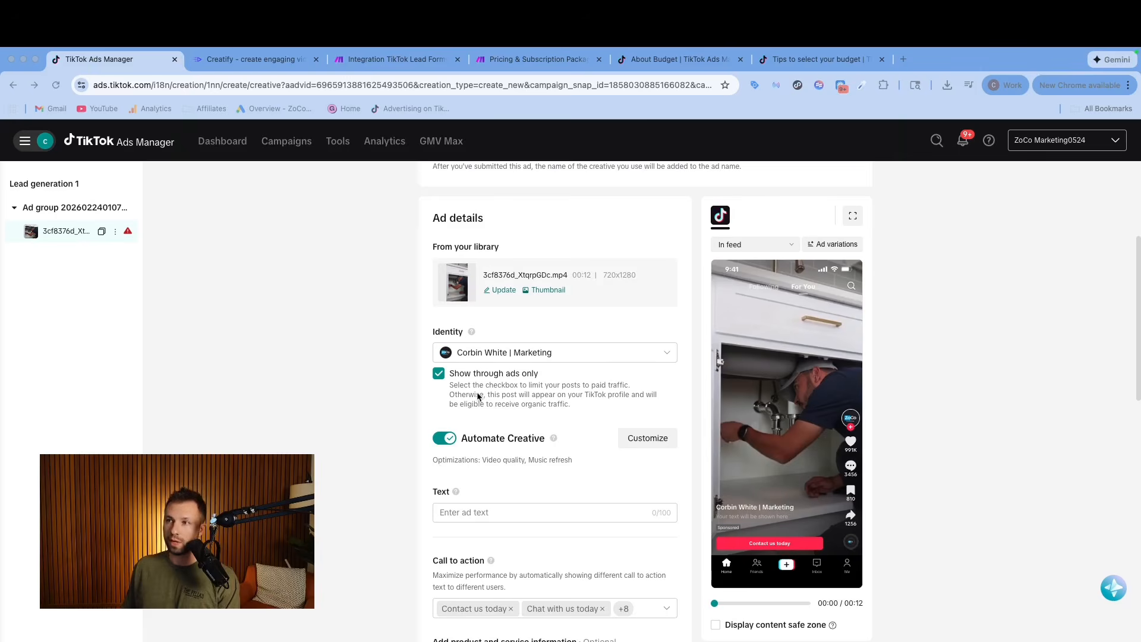
Turn off Automate Creative and set the ad text to "No Job is Too Big or Small: Reliable Service".
scroll(478, 397, "down", 1)
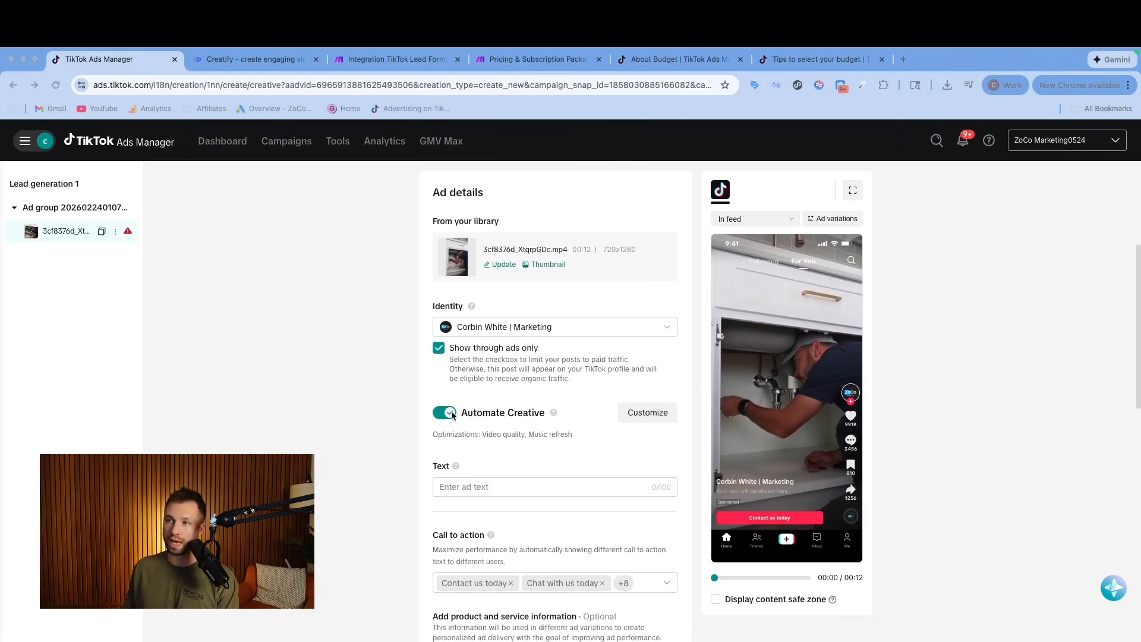
scroll(476, 421, "down", 1)
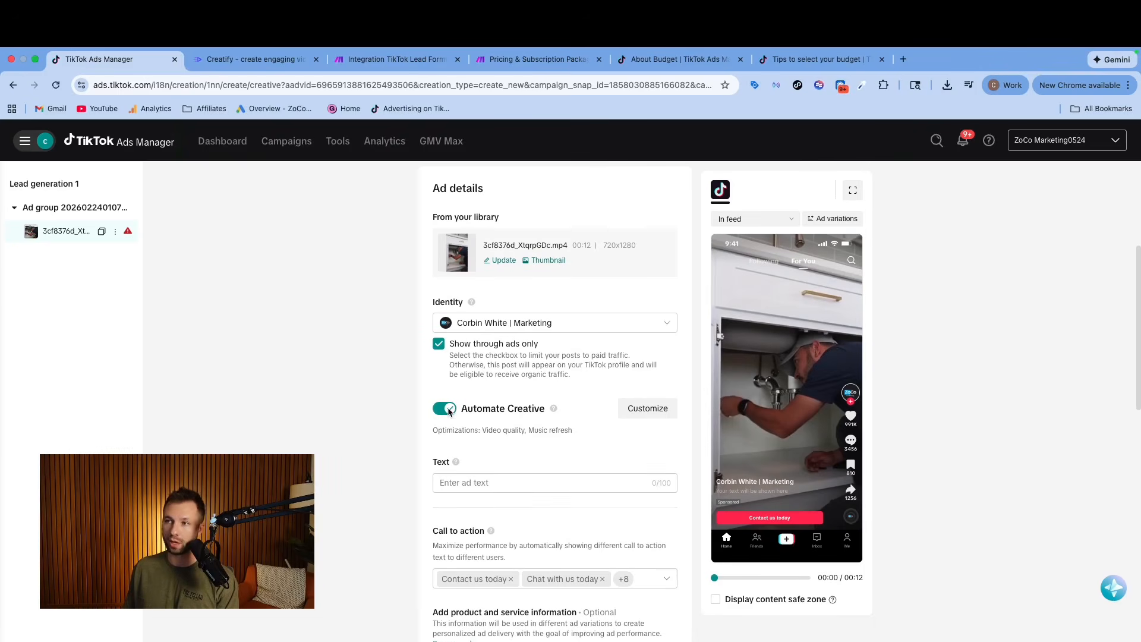
left_click(446, 409)
scroll(501, 473, "down", 2)
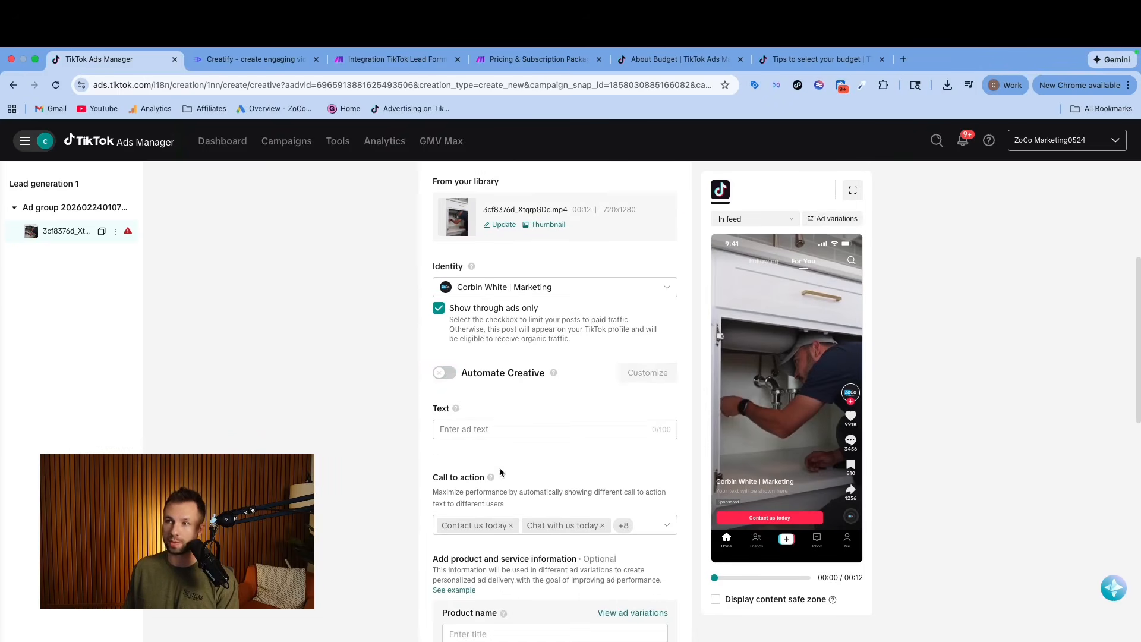
scroll(498, 470, "down", 2)
scroll(488, 416, "down", 3)
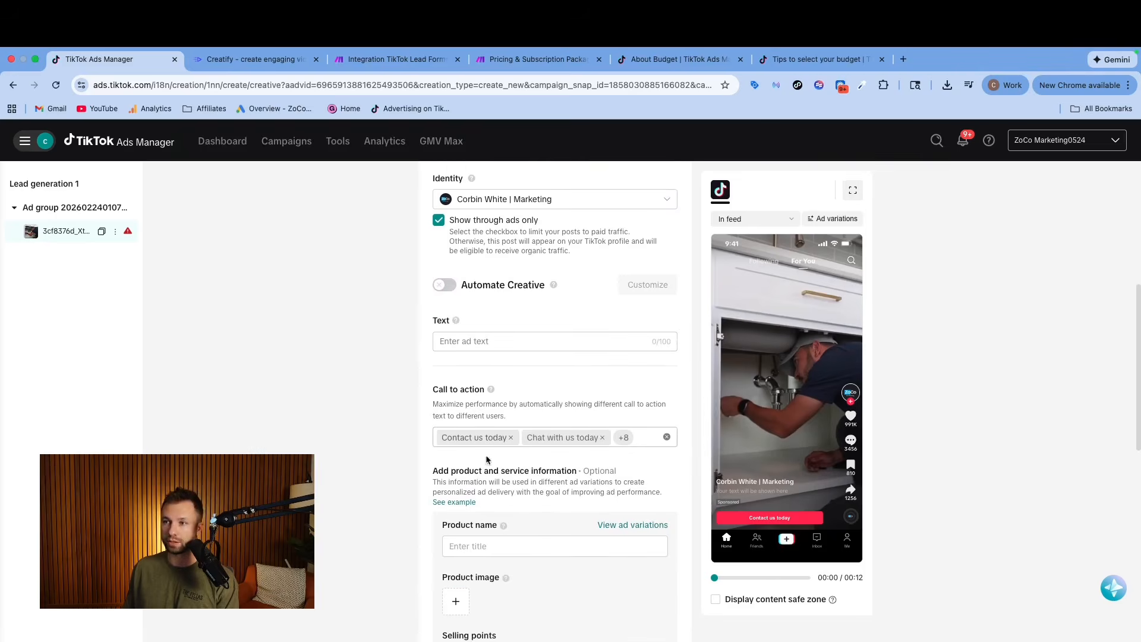
scroll(486, 459, "down", 2)
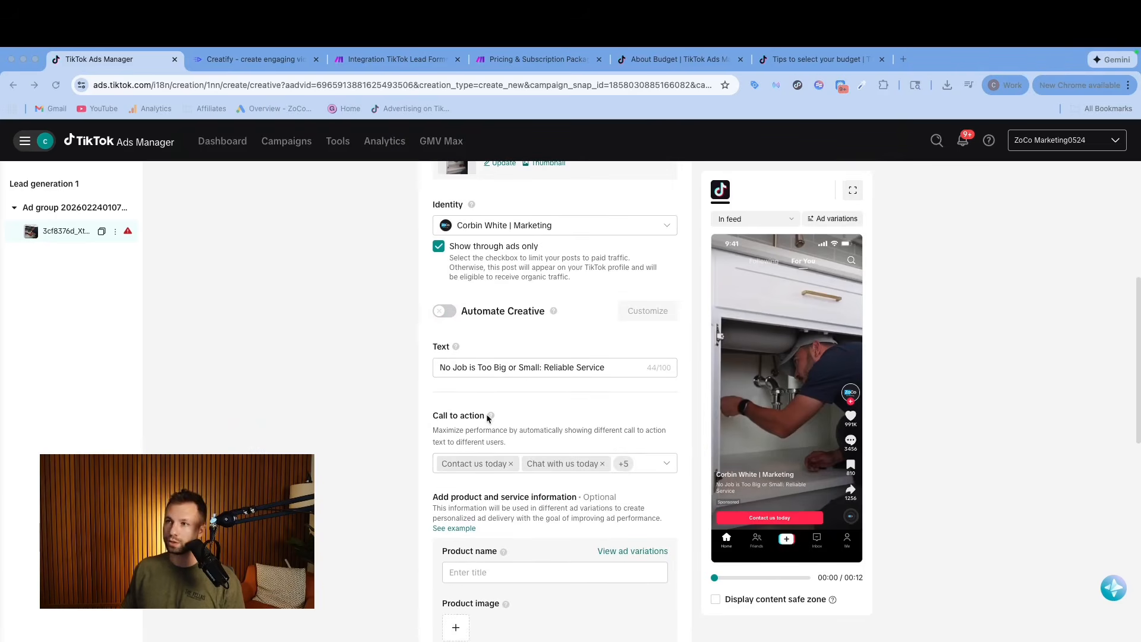
scroll(550, 389, "down", 1)
scroll(629, 392, "down", 2)
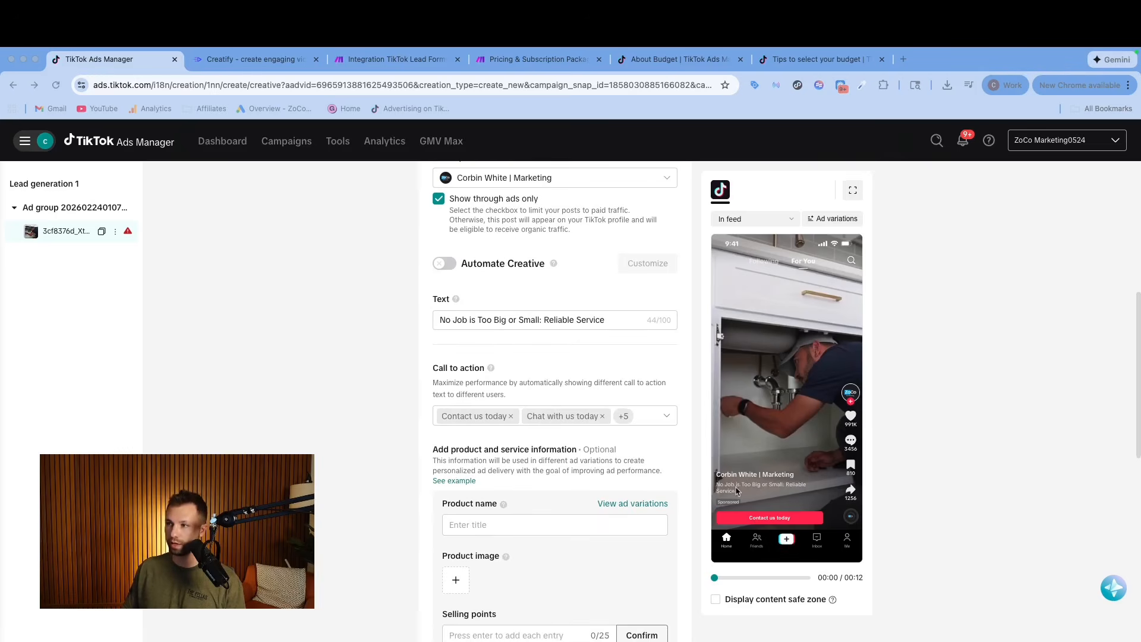
Review the list of selectable call-to-action options for the ad.
left_click(665, 416)
scroll(528, 486, "down", 10)
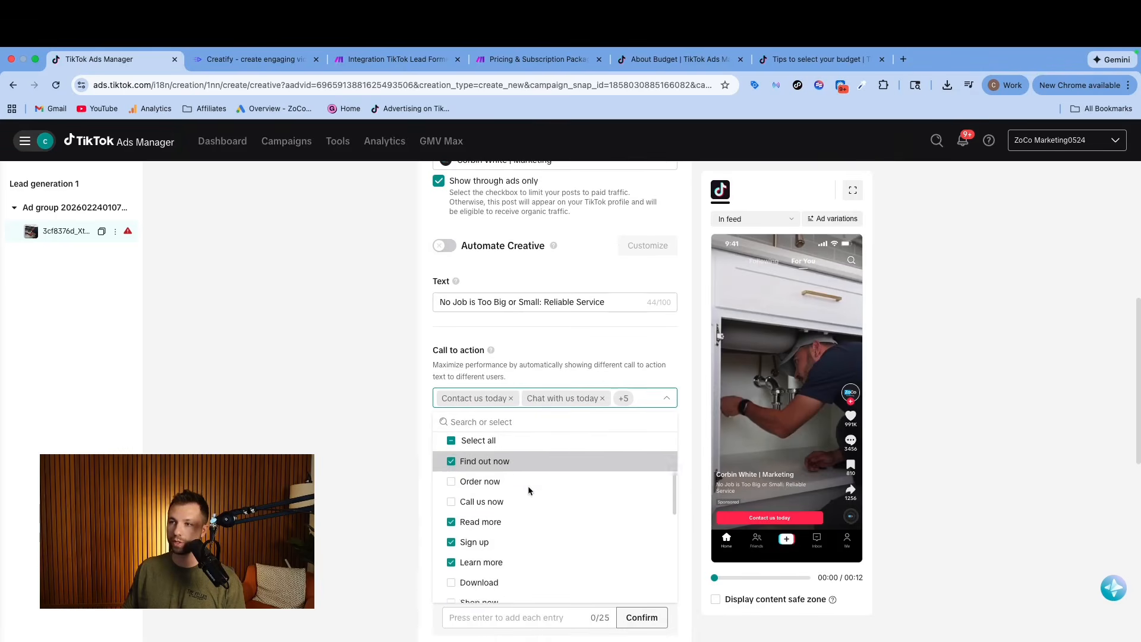
scroll(524, 504, "down", 2)
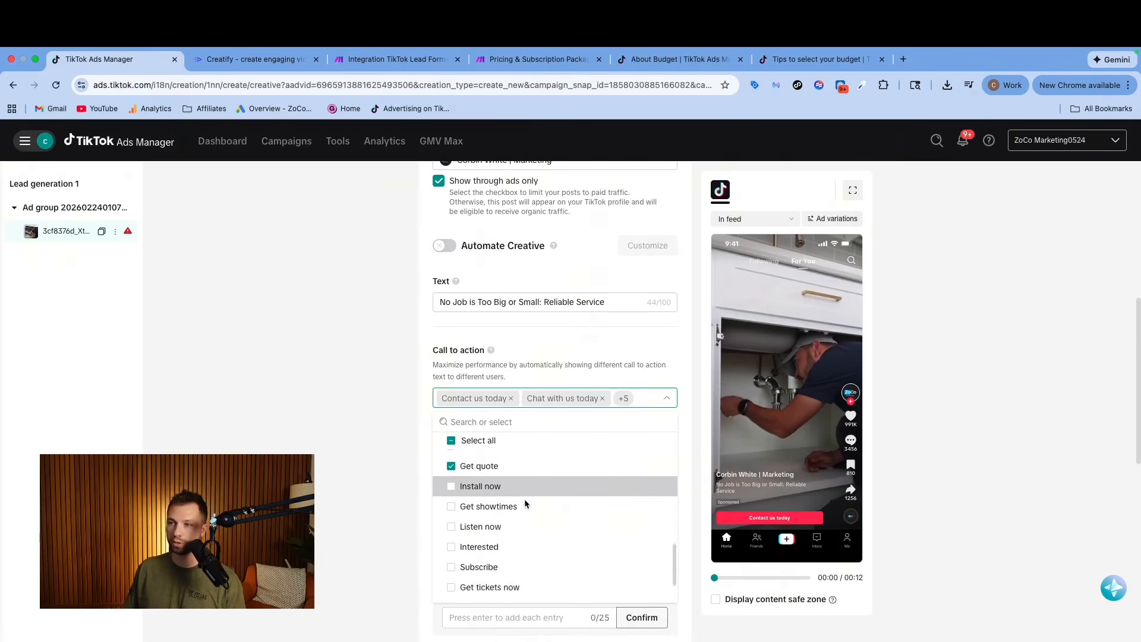
scroll(525, 504, "up", 2)
left_click(399, 508)
Start creating a new instant form for the ad's destination and browse the available form templates.
scroll(501, 528, "down", 1)
scroll(501, 528, "down", 5)
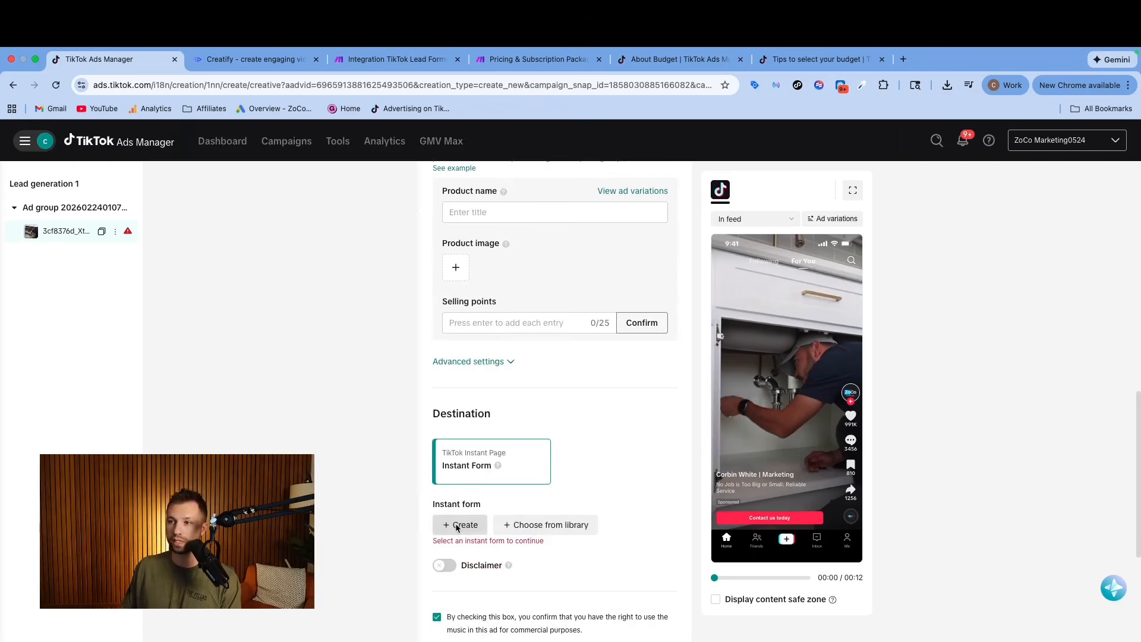
left_click(460, 525)
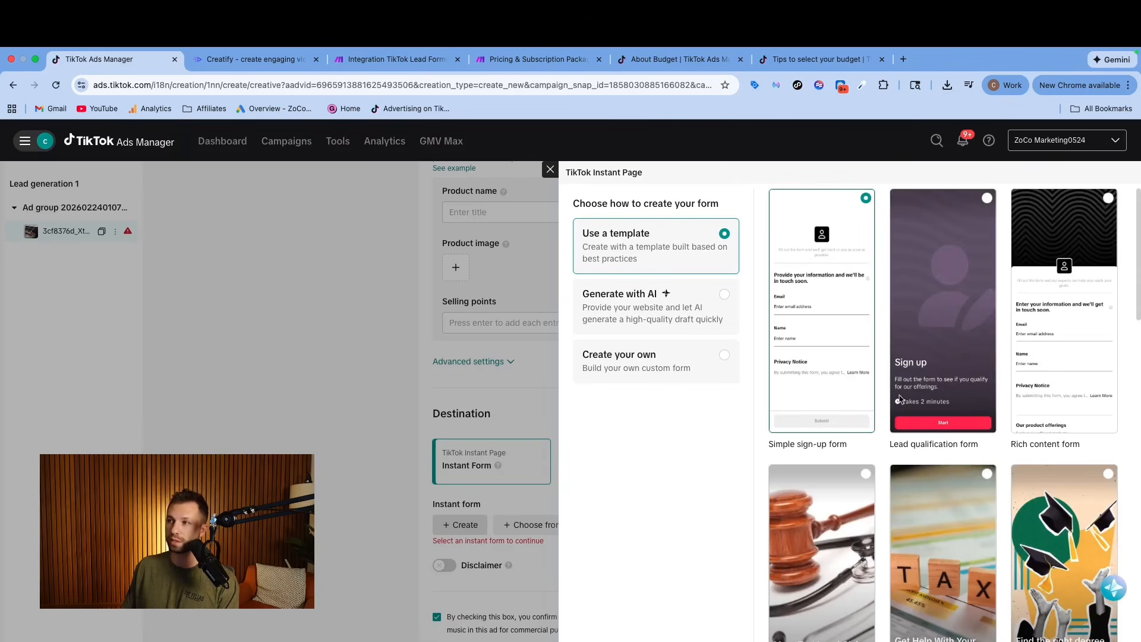
scroll(900, 400, "down", 1)
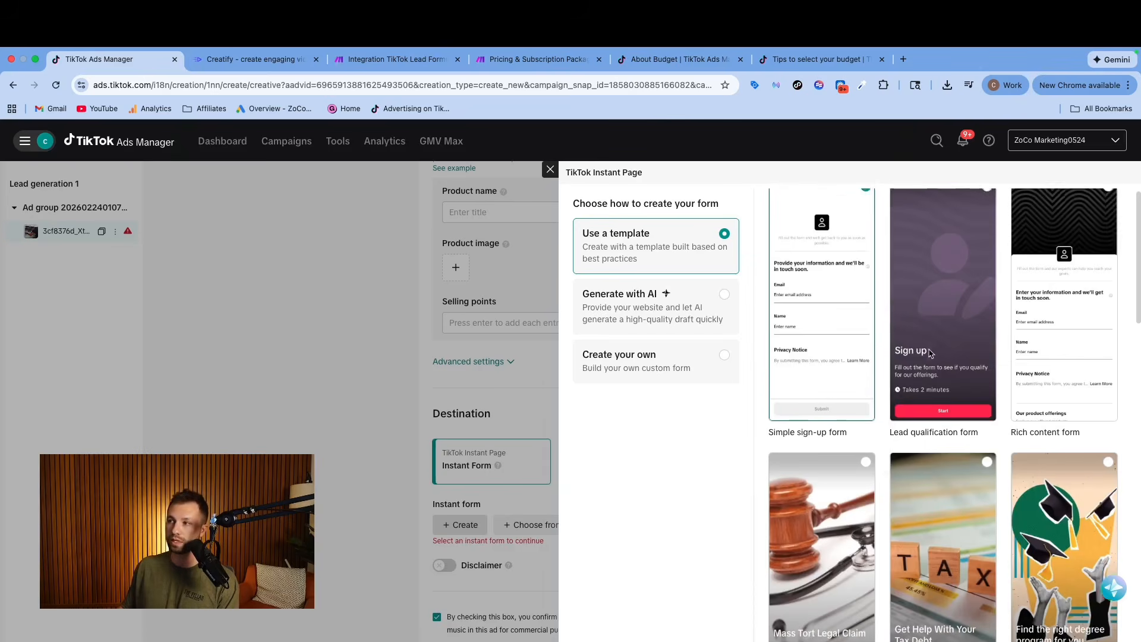
scroll(930, 353, "down", 2)
scroll(981, 428, "down", 7)
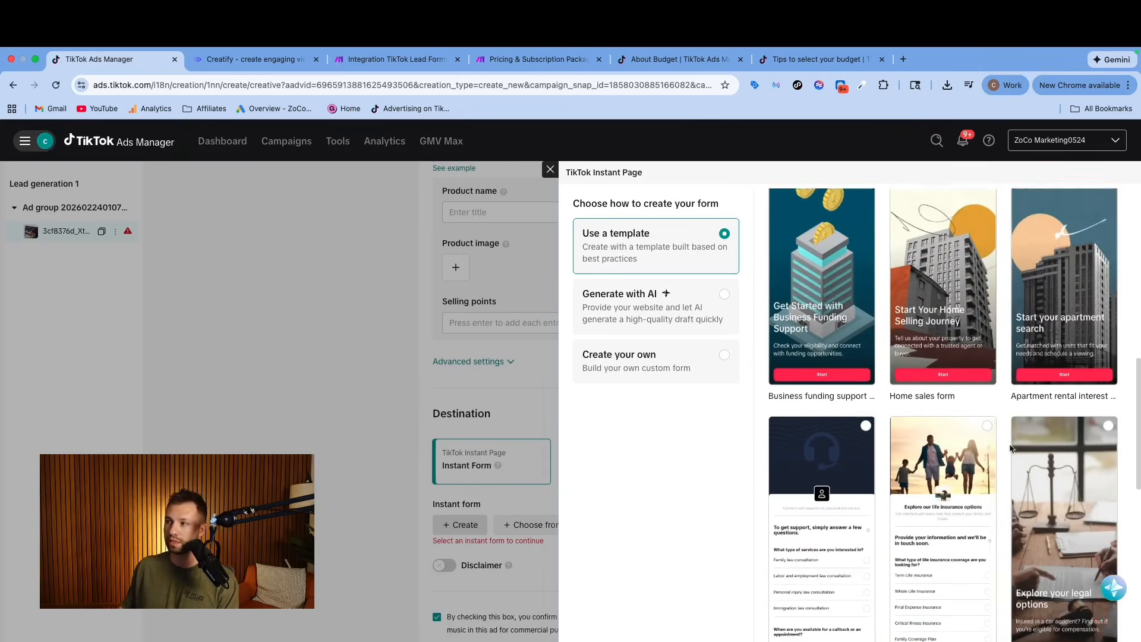
scroll(1010, 447, "down", 3)
scroll(881, 411, "up", 12)
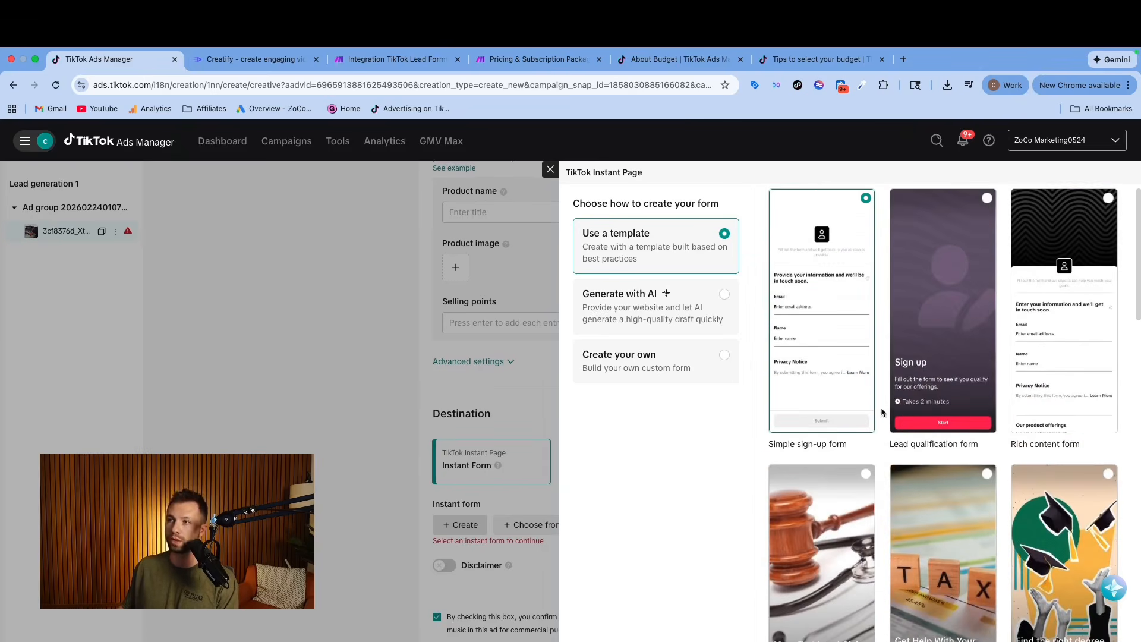
Compare the Generate with AI and Create your own form options, and go back to using a template.
left_click(720, 295)
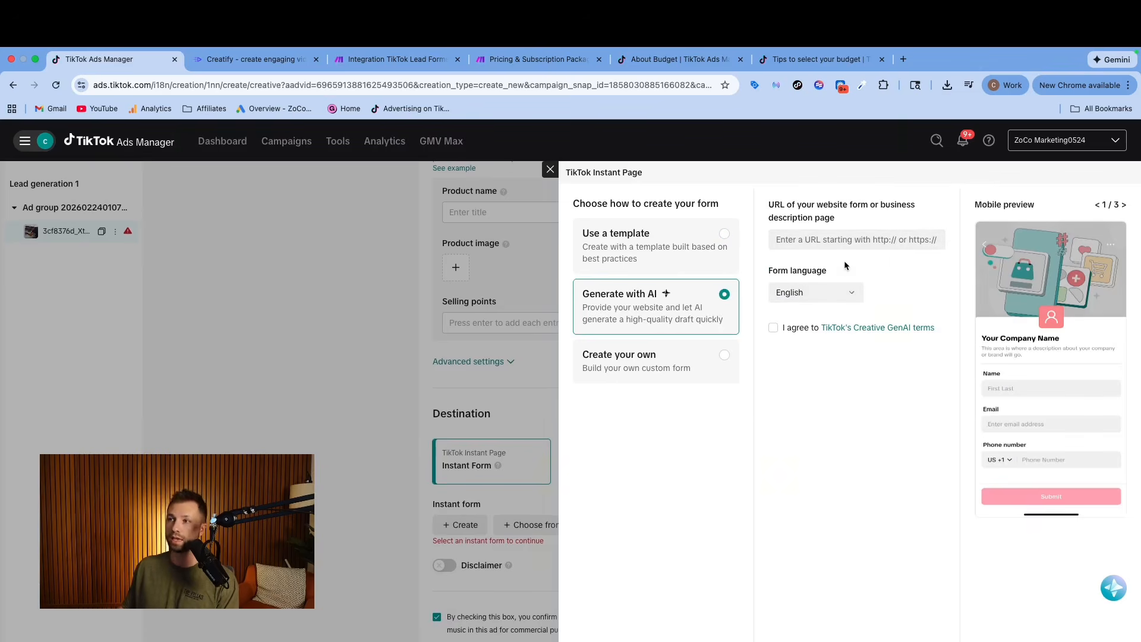
left_click(723, 357)
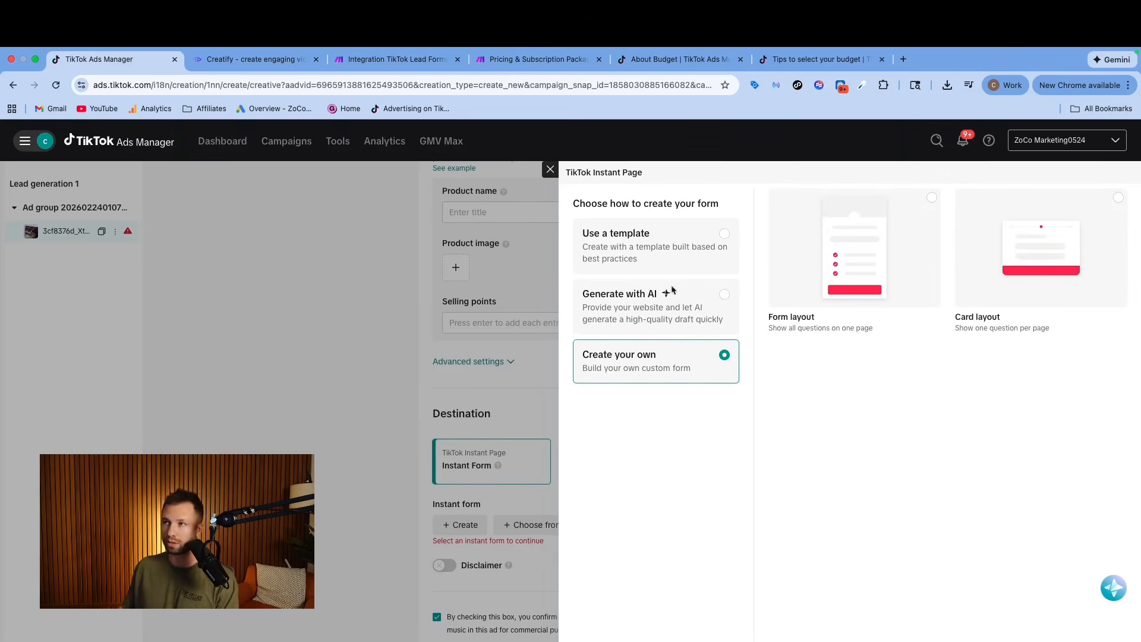
left_click(707, 241)
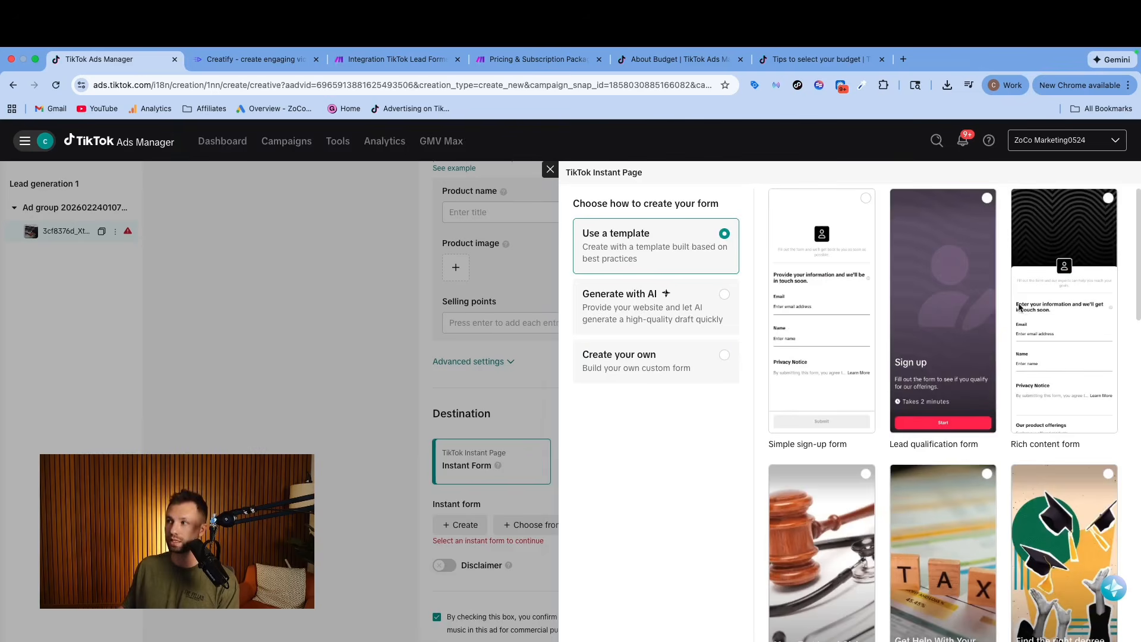
Start the instant form from the Rich content form template and turn off its banner.
left_click(1070, 316)
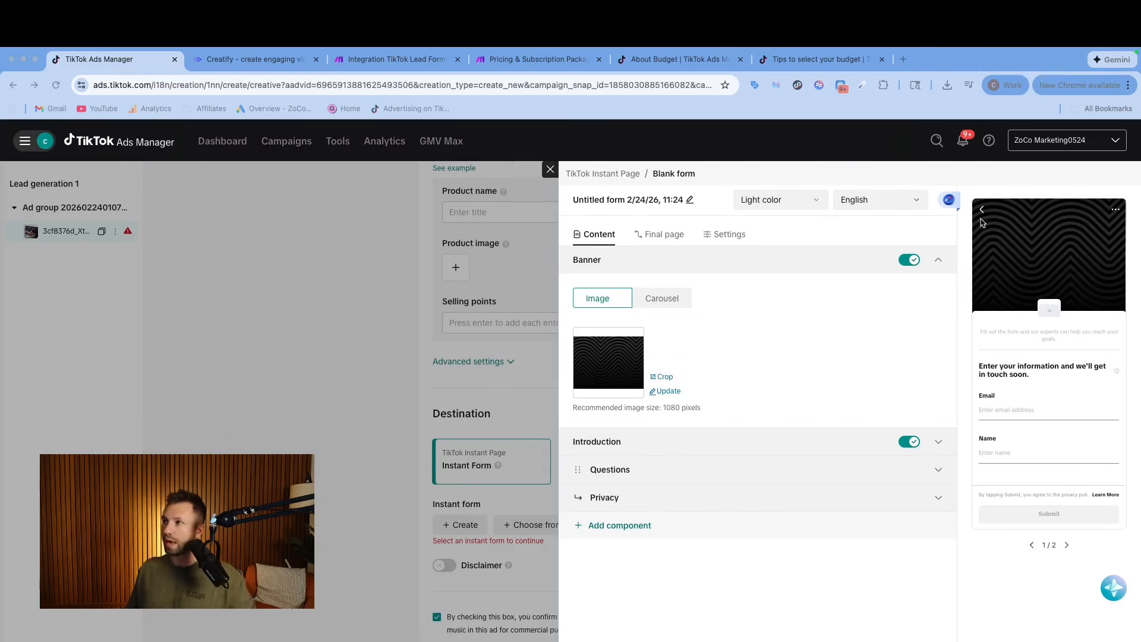
left_click(914, 263)
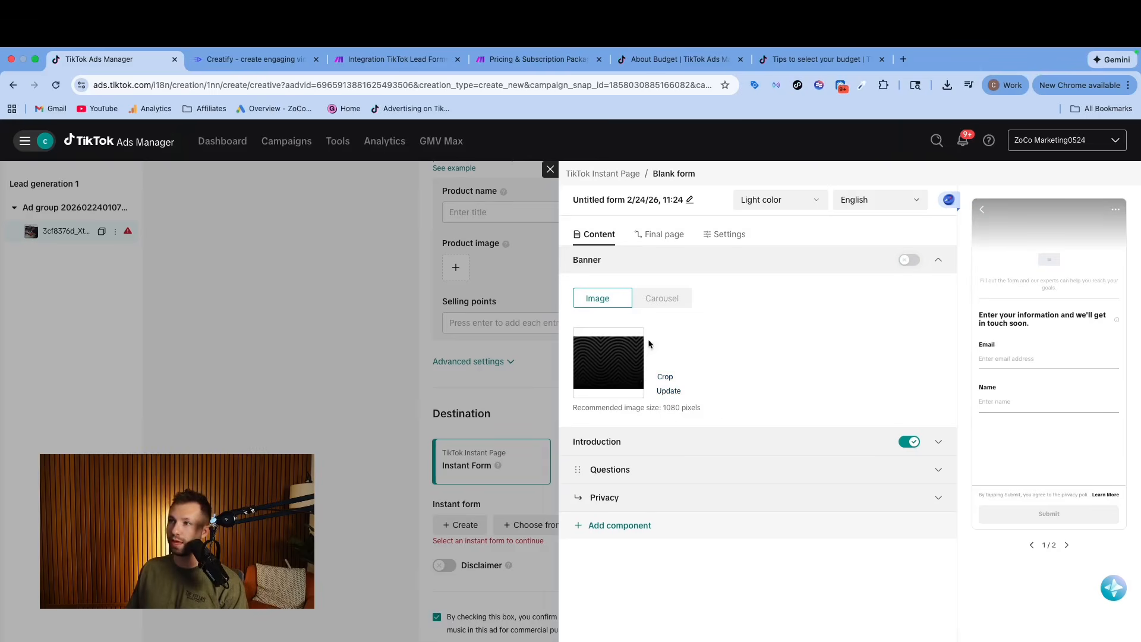
Fill in the form's introduction: headline "Test Headline", description "Fill out the form and our experts will reach out", slogan "We get it done fast".
left_click(910, 443)
left_click(909, 443)
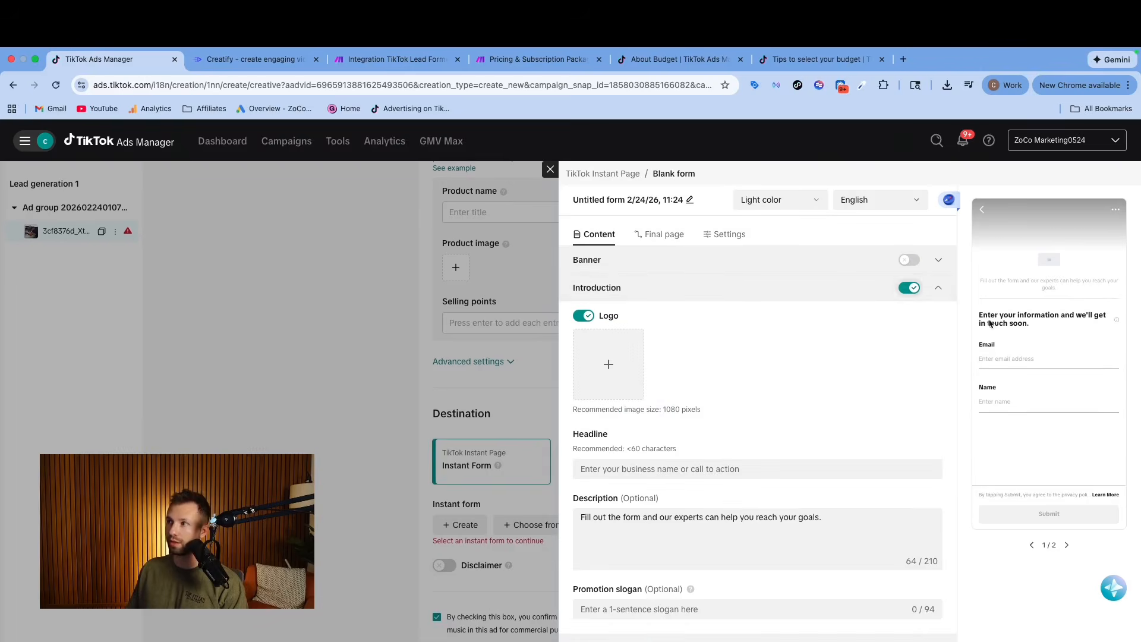
left_click(909, 288)
left_click(908, 288)
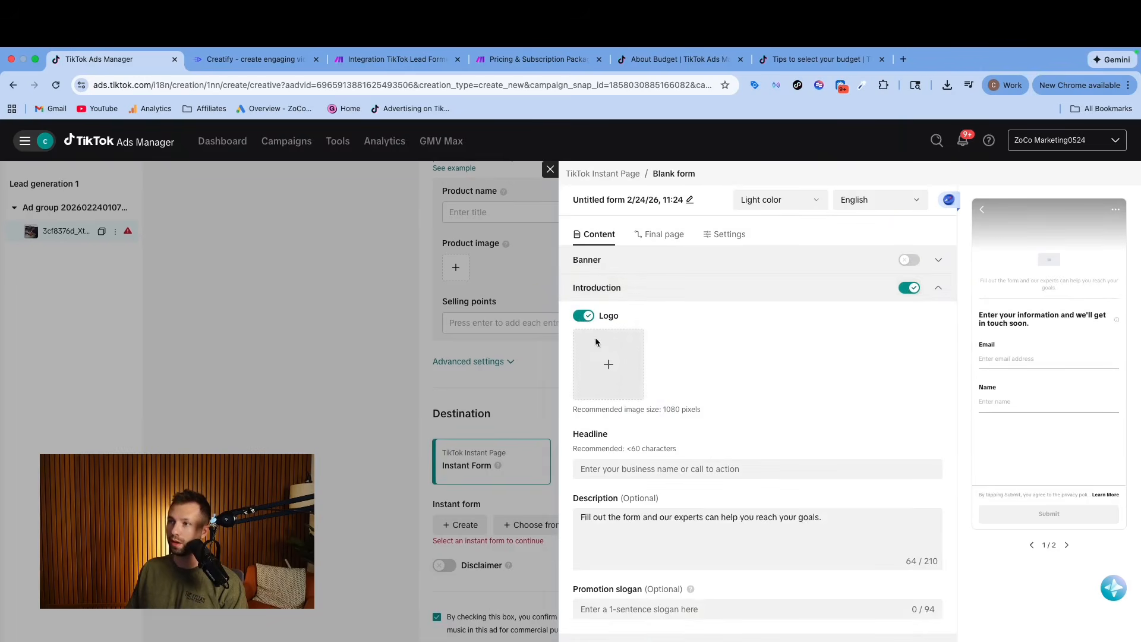
scroll(605, 363, "down", 2)
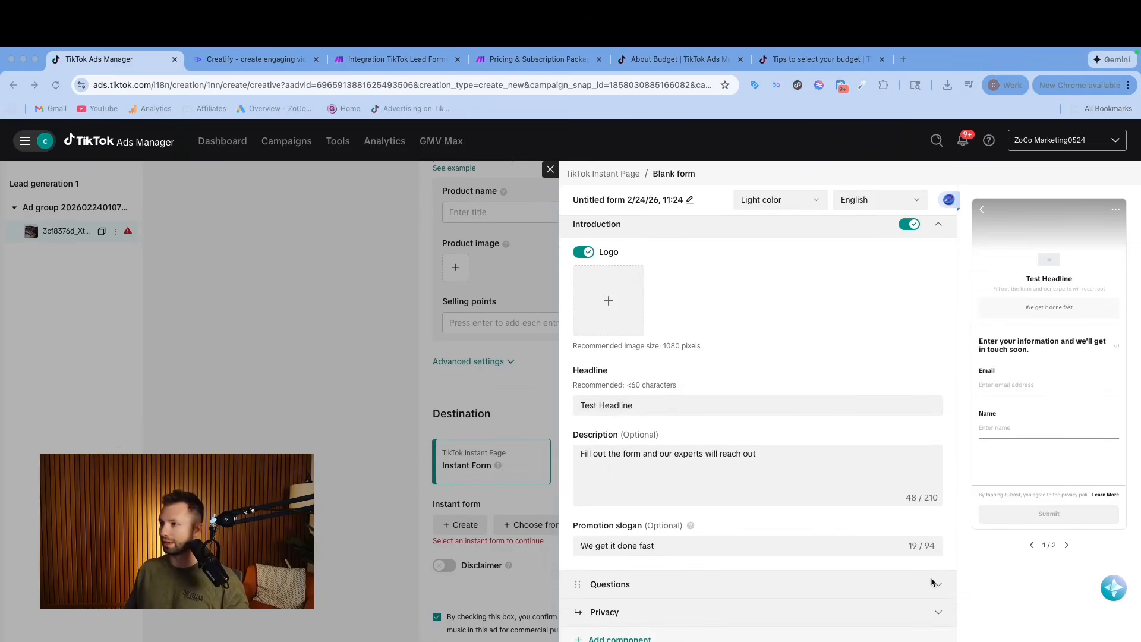
Add Phone number from the contact information fields to the form's personal information questions.
left_click(609, 583)
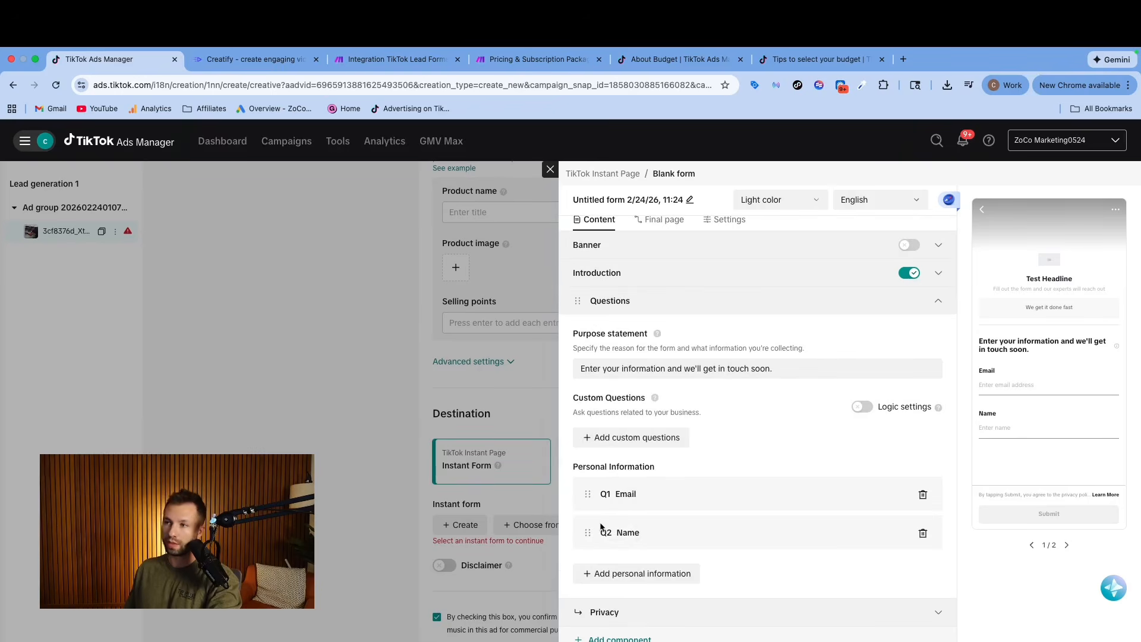
left_click(618, 574)
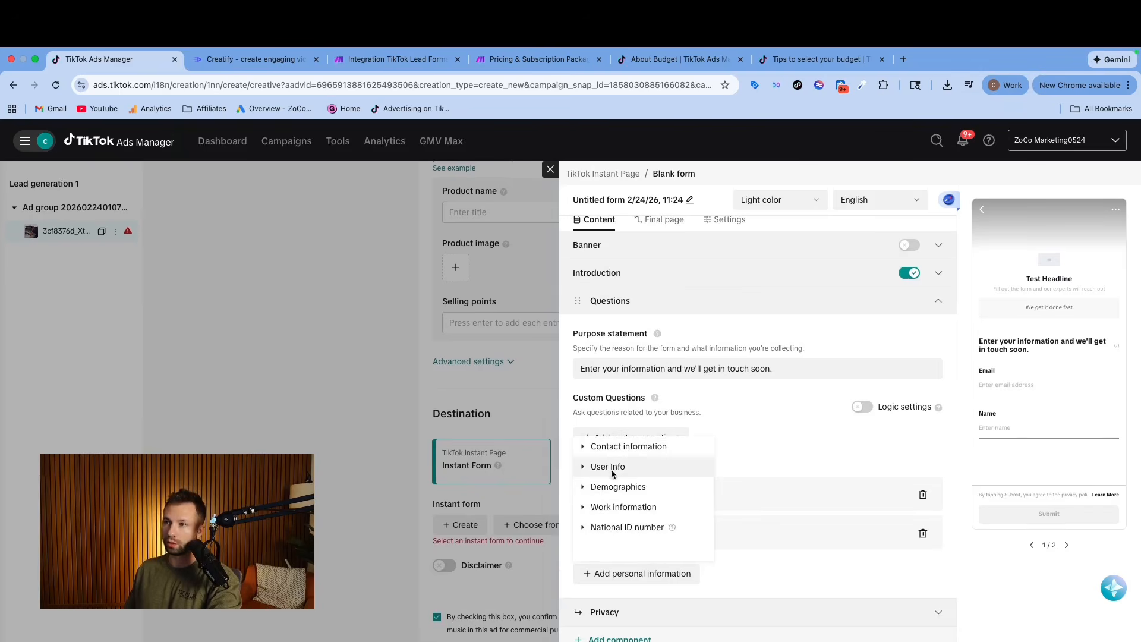
left_click(595, 446)
scroll(617, 530, "down", 1)
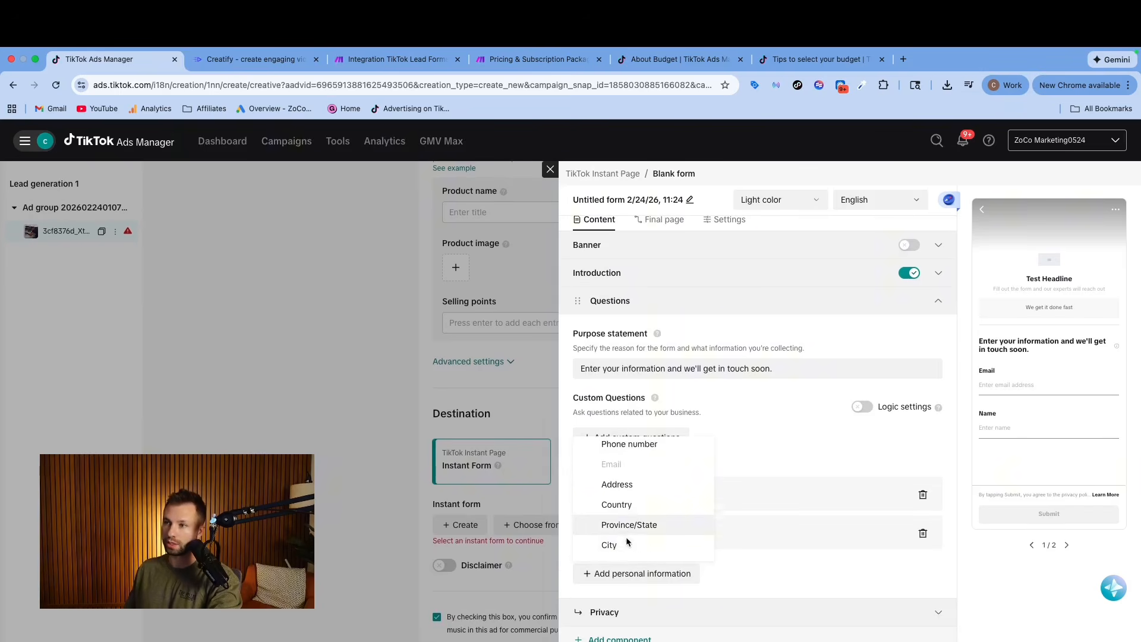
scroll(619, 535, "up", 1)
left_click(616, 469)
scroll(698, 512, "down", 1)
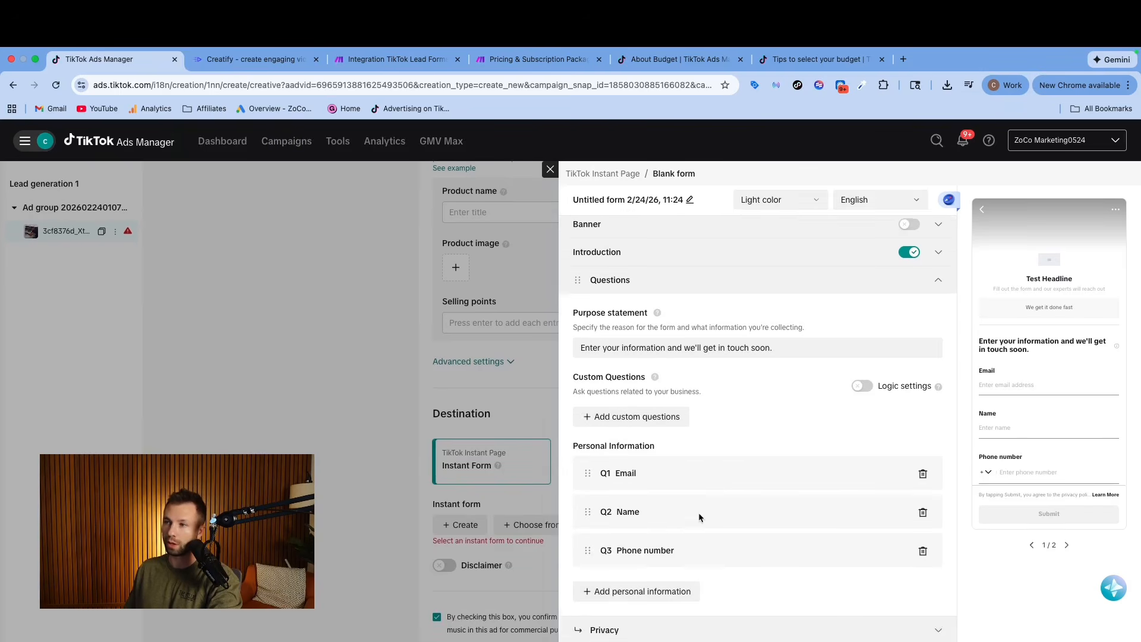
scroll(704, 515, "up", 2)
scroll(701, 517, "down", 1)
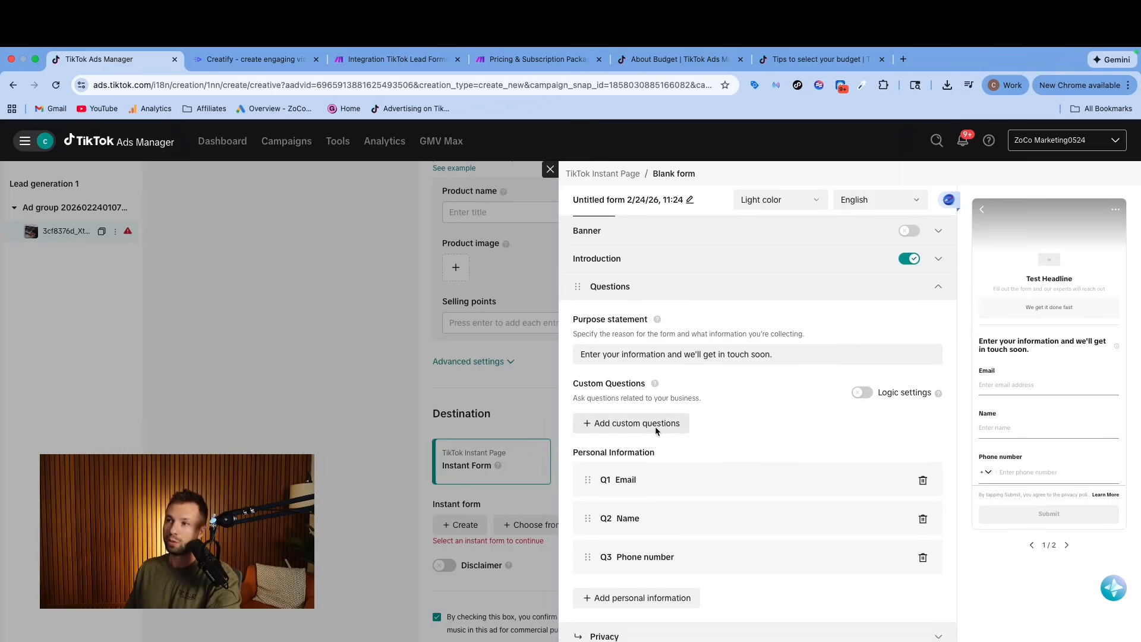
Add a short answer custom question reading "Tell about your plumbing problem".
left_click(654, 423)
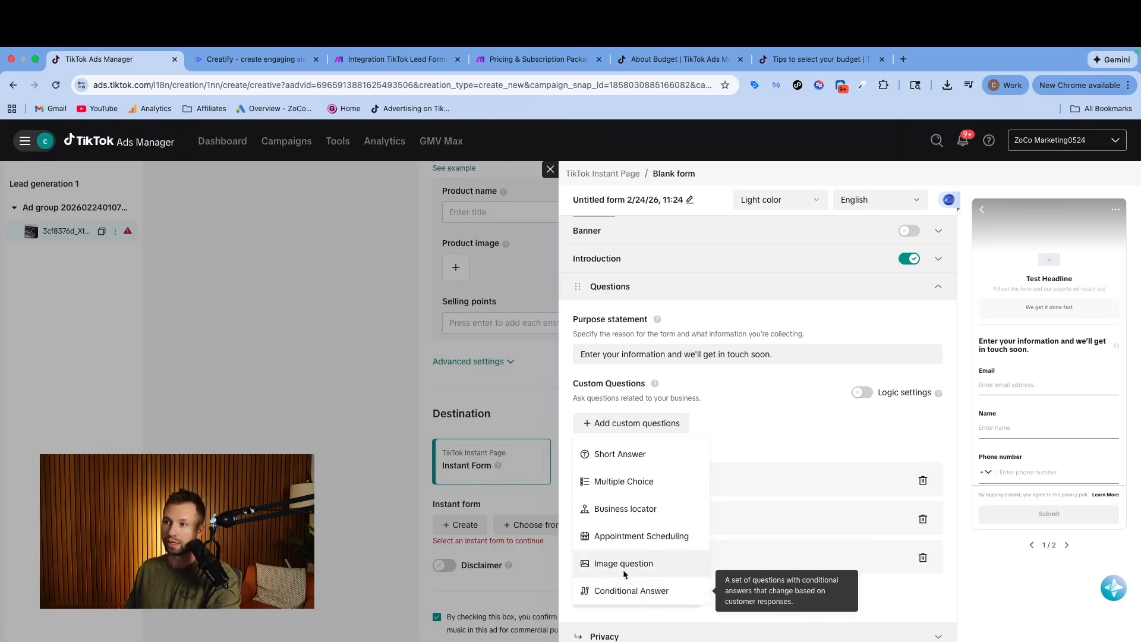
left_click(637, 456)
type("Tell about your plumbing problem")
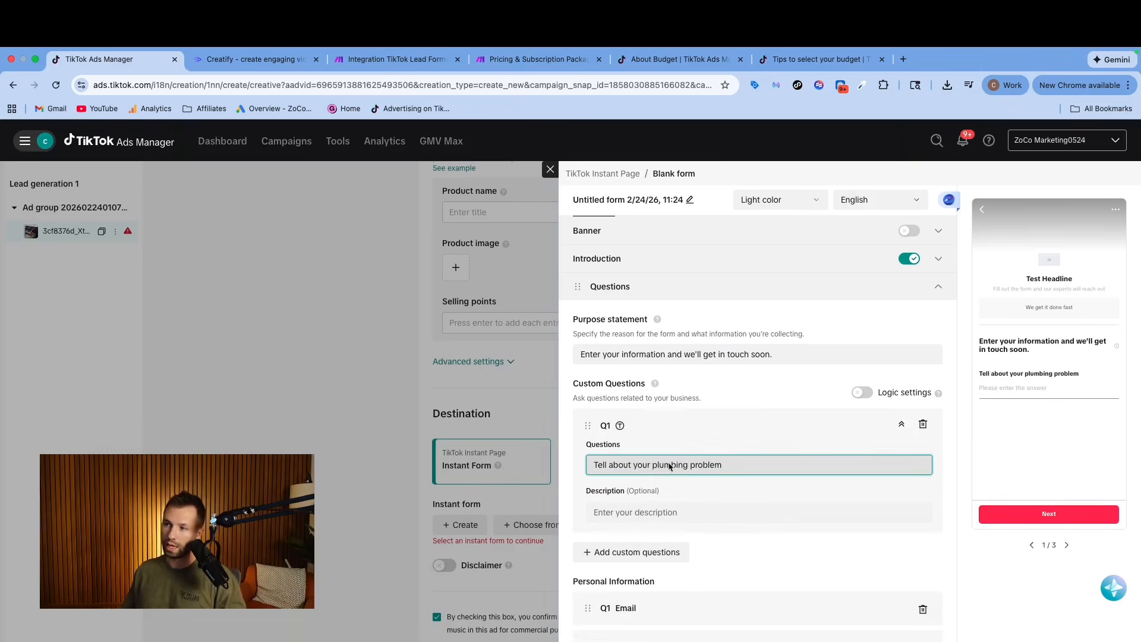
scroll(664, 519, "down", 2)
scroll(664, 519, "down", 2)
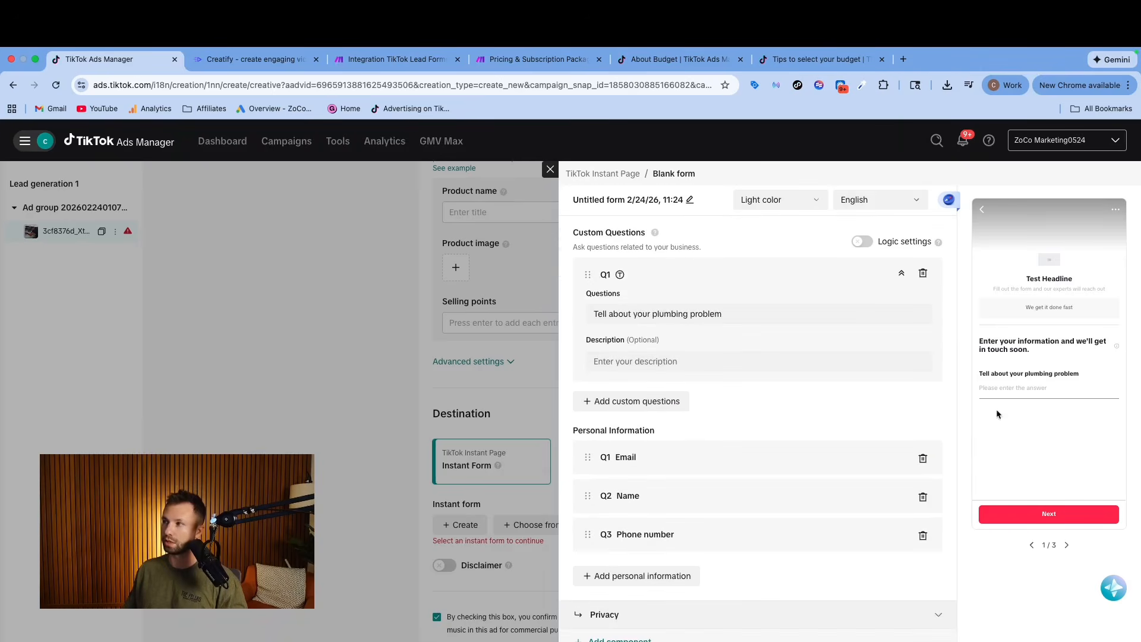
Replace the Name question with First Name and add Post/Zip code to the form's personal information.
scroll(735, 509, "down", 1)
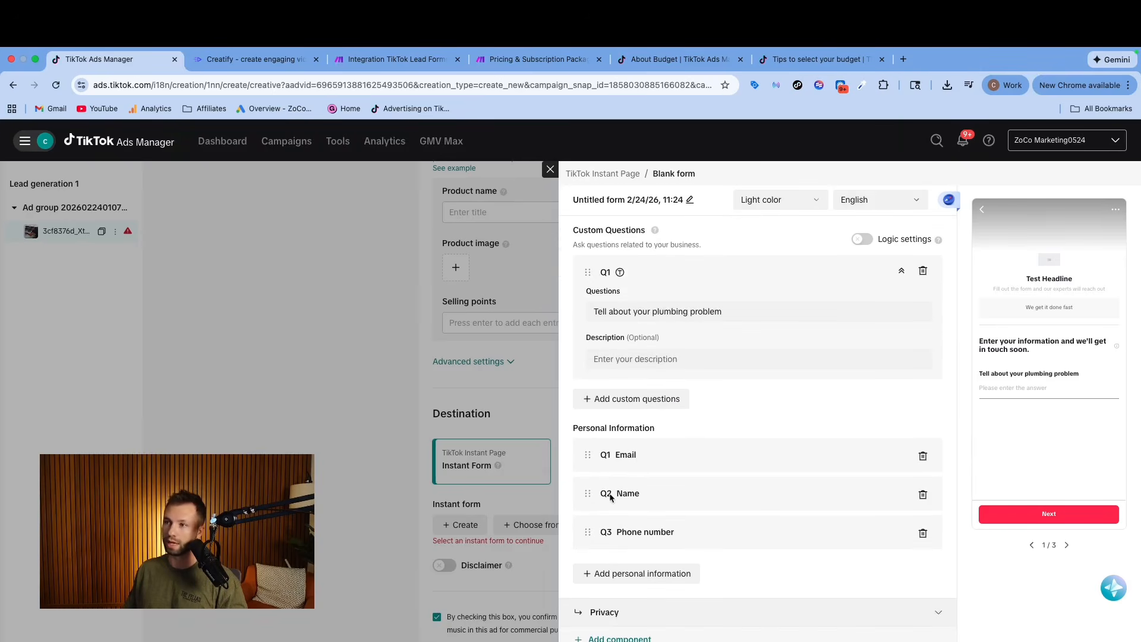
left_click(616, 570)
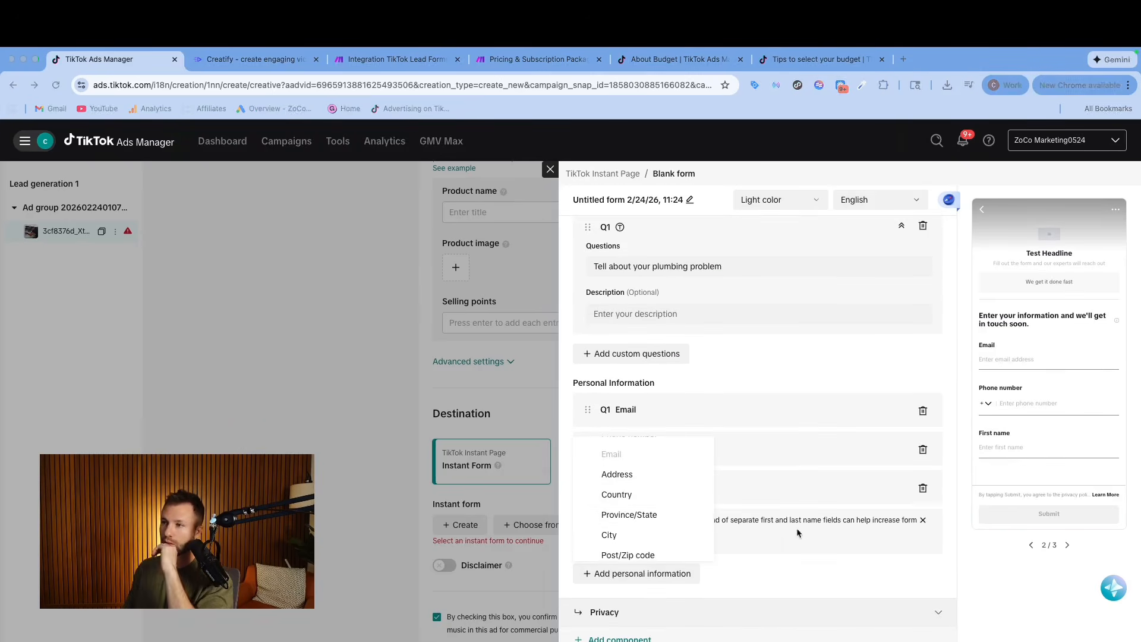
scroll(629, 516, "down", 2)
left_click(627, 505)
scroll(625, 528, "down", 2)
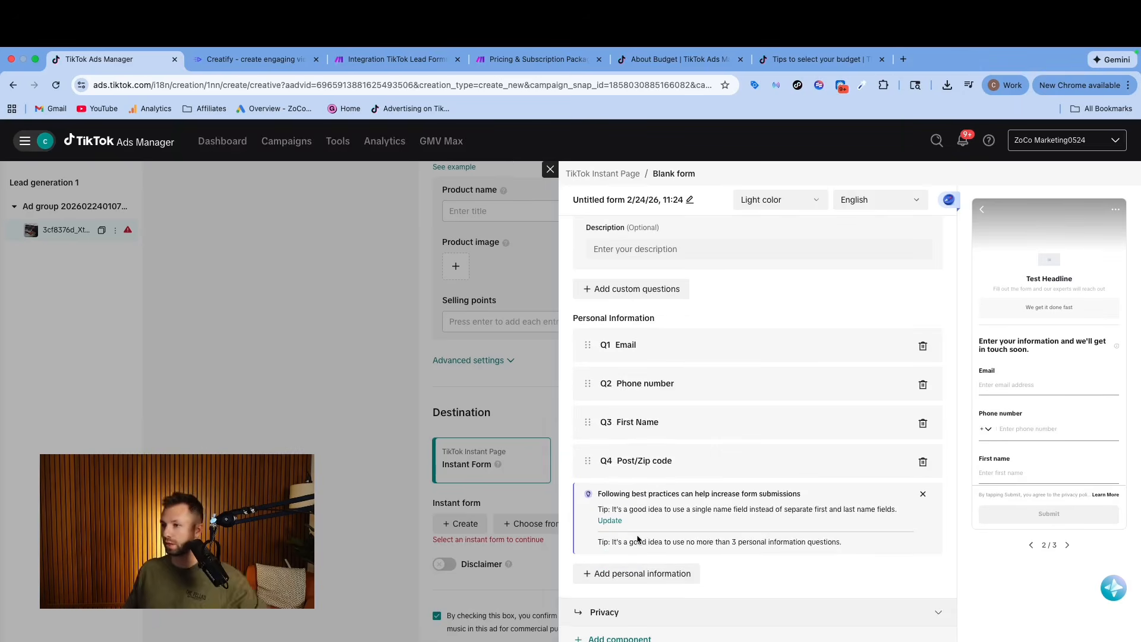
Expand the form's Privacy section, and copy the address of the Privacy Policy page on zocomarketing.com.
left_click(921, 614)
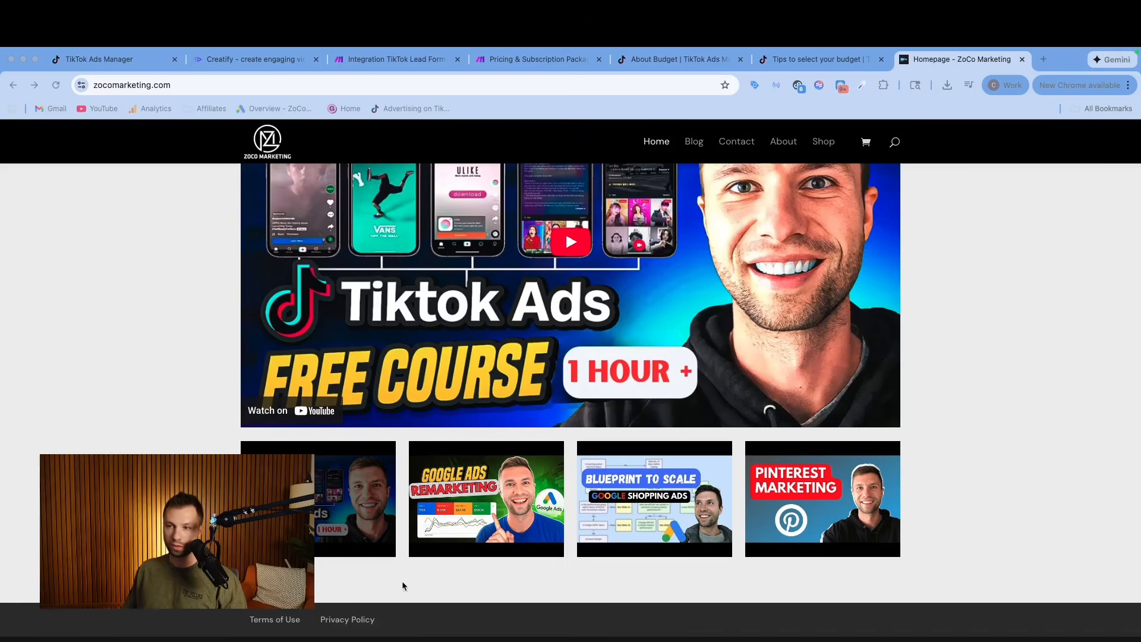
left_click(337, 622)
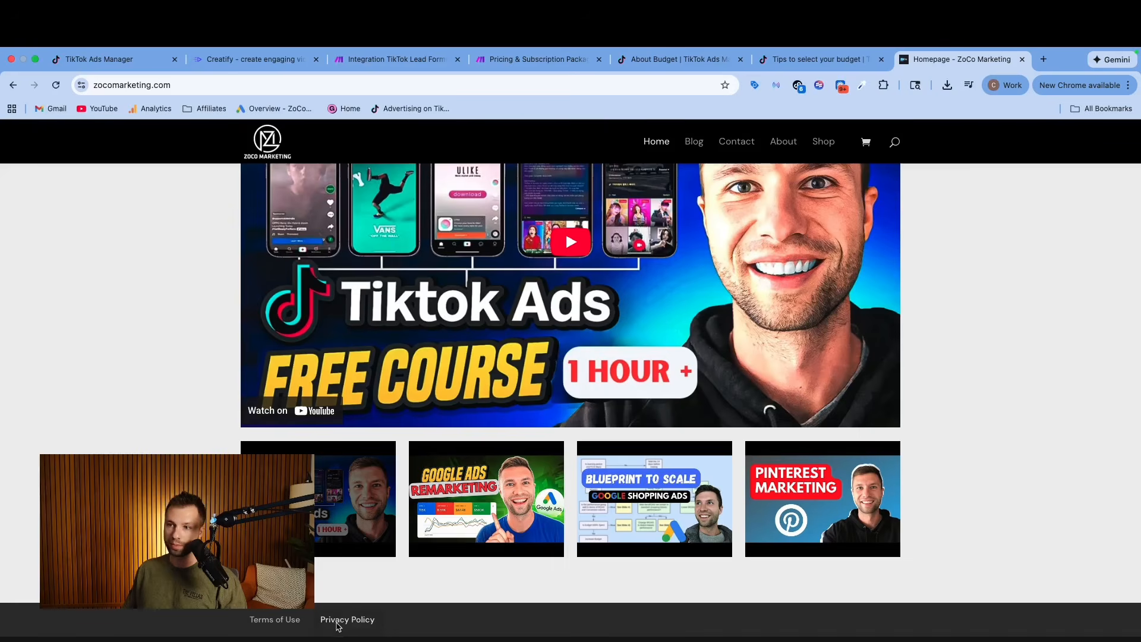
left_click(337, 621)
left_click(199, 89)
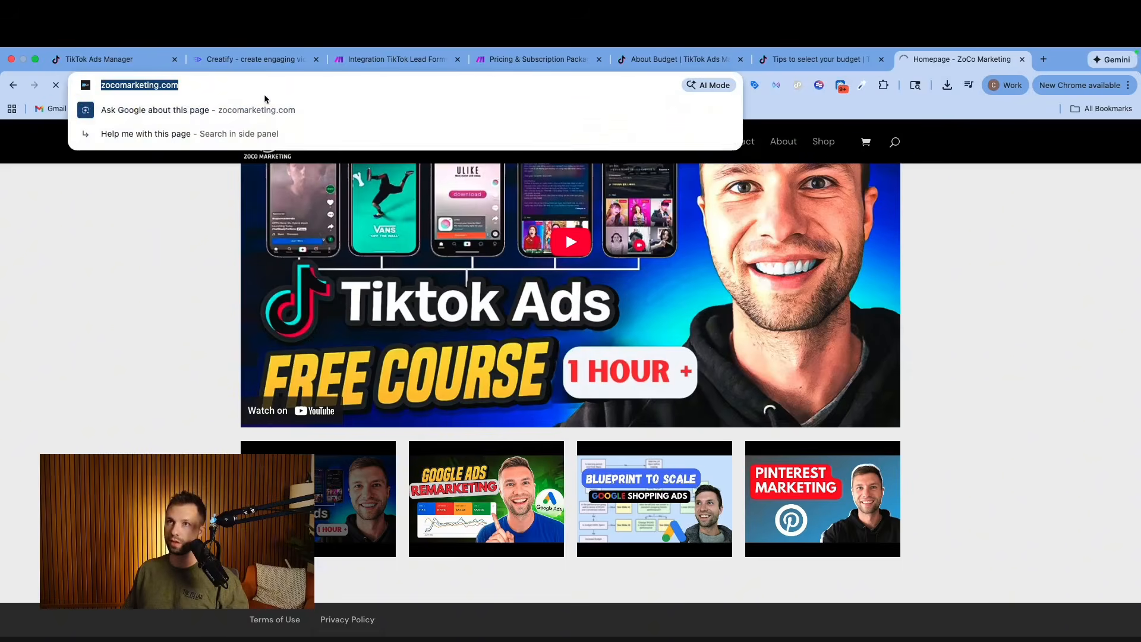
left_click(130, 310)
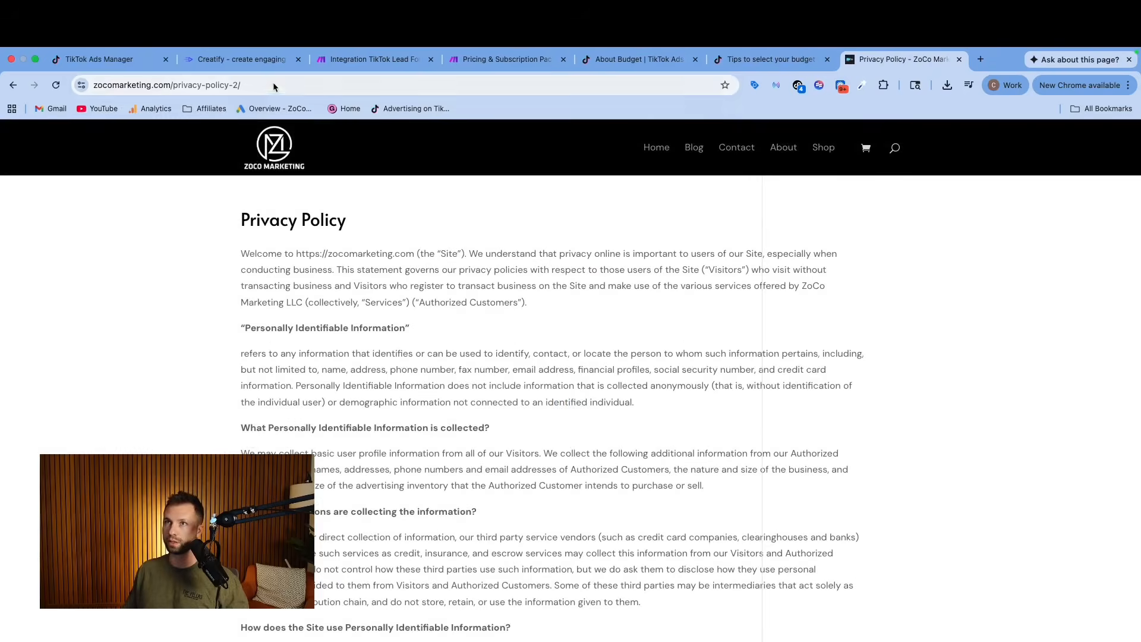
left_click(274, 85)
key("ctrl+c")
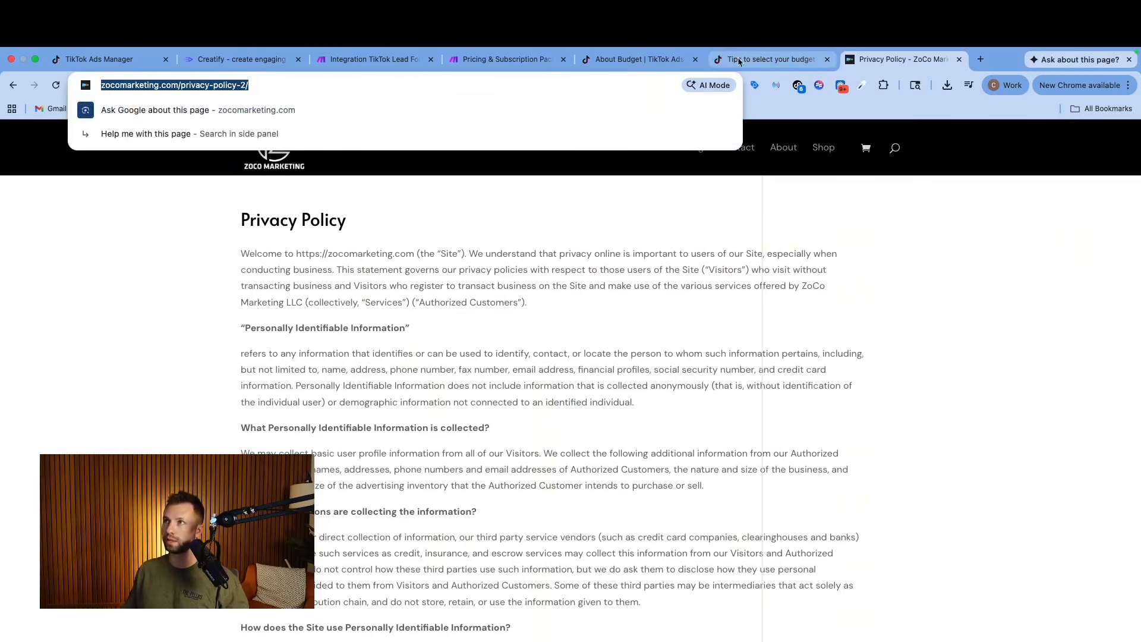
left_click(639, 59)
left_click(134, 63)
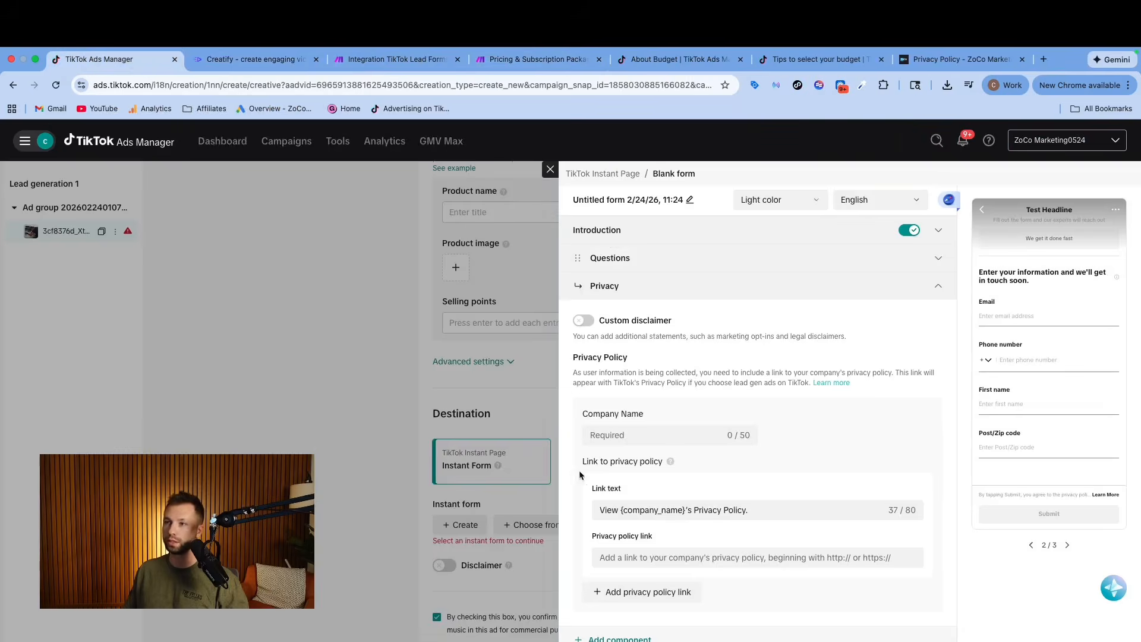
left_click(648, 558)
key("ctrl+v")
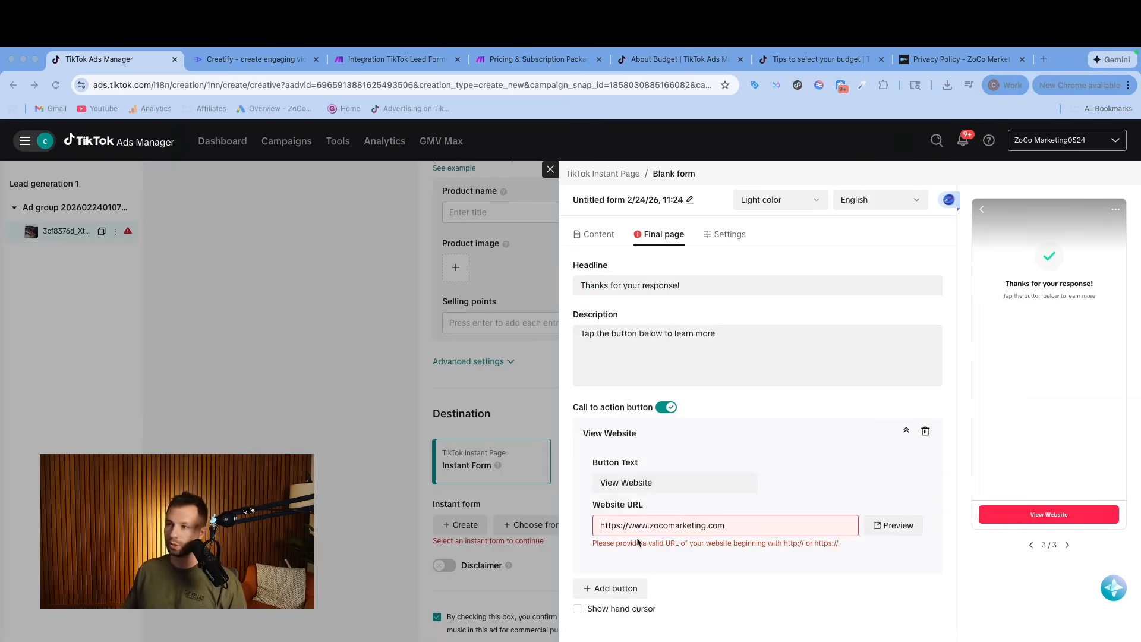
left_click(628, 526)
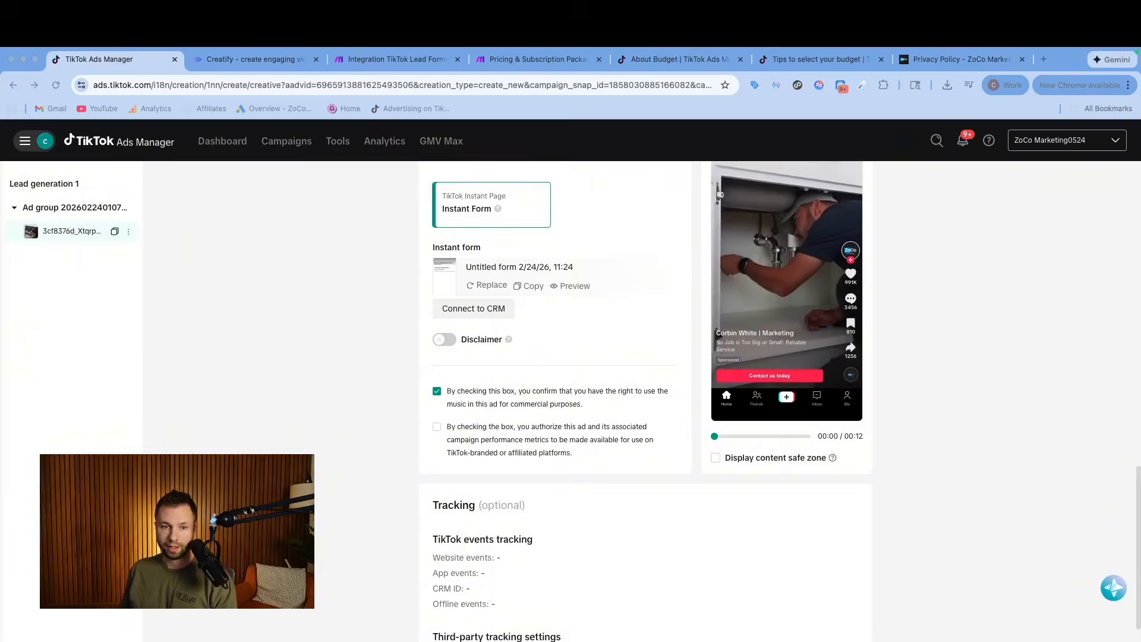
Check the remaining ad and tracking settings, and exit the unpublished ad draft to the campaign list.
scroll(559, 433, "down", 4)
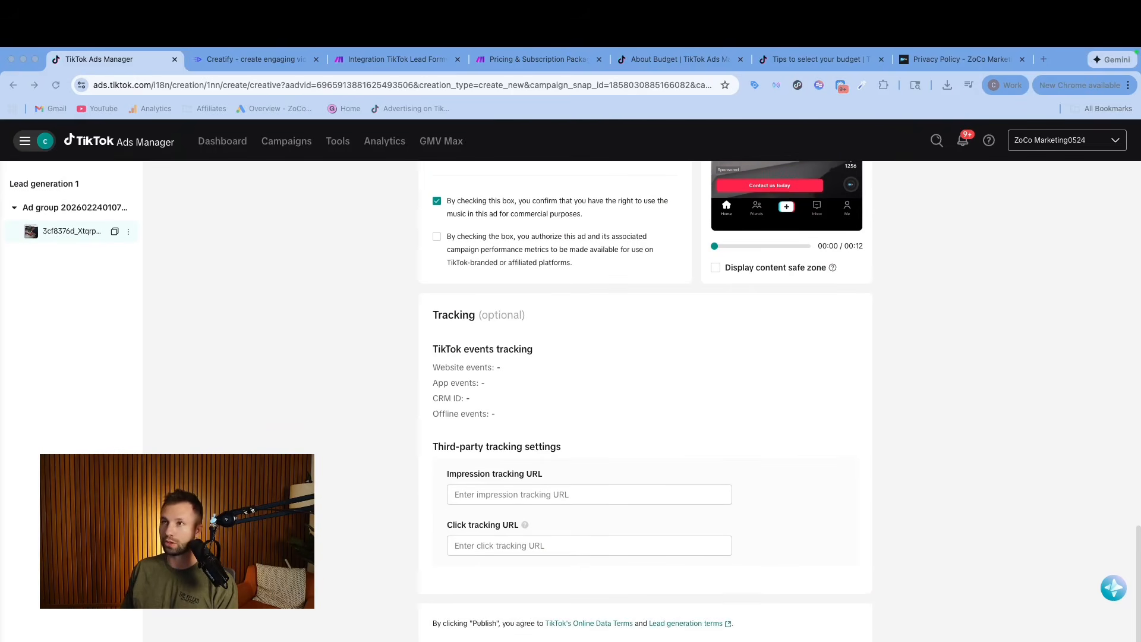
scroll(622, 530, "up", 12)
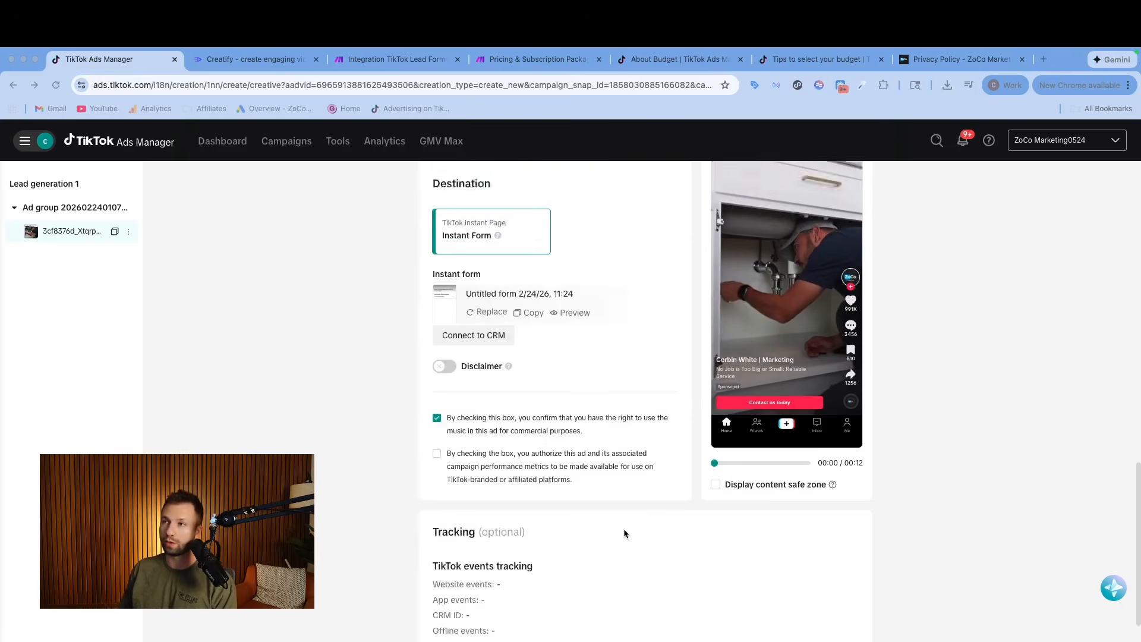
scroll(624, 533, "up", 2)
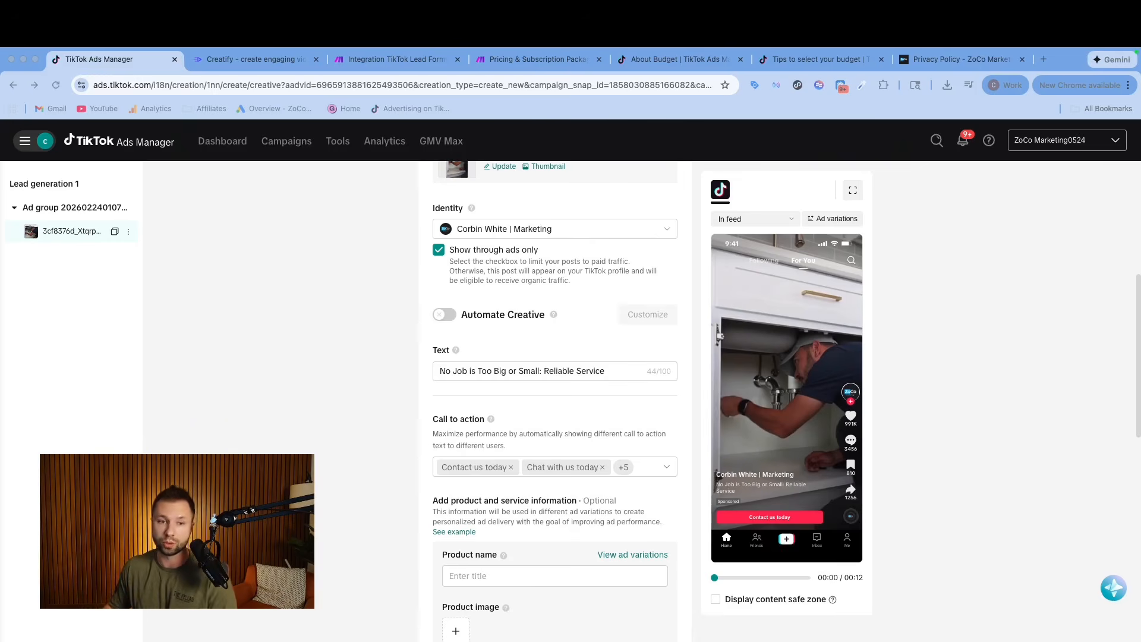
left_click(287, 143)
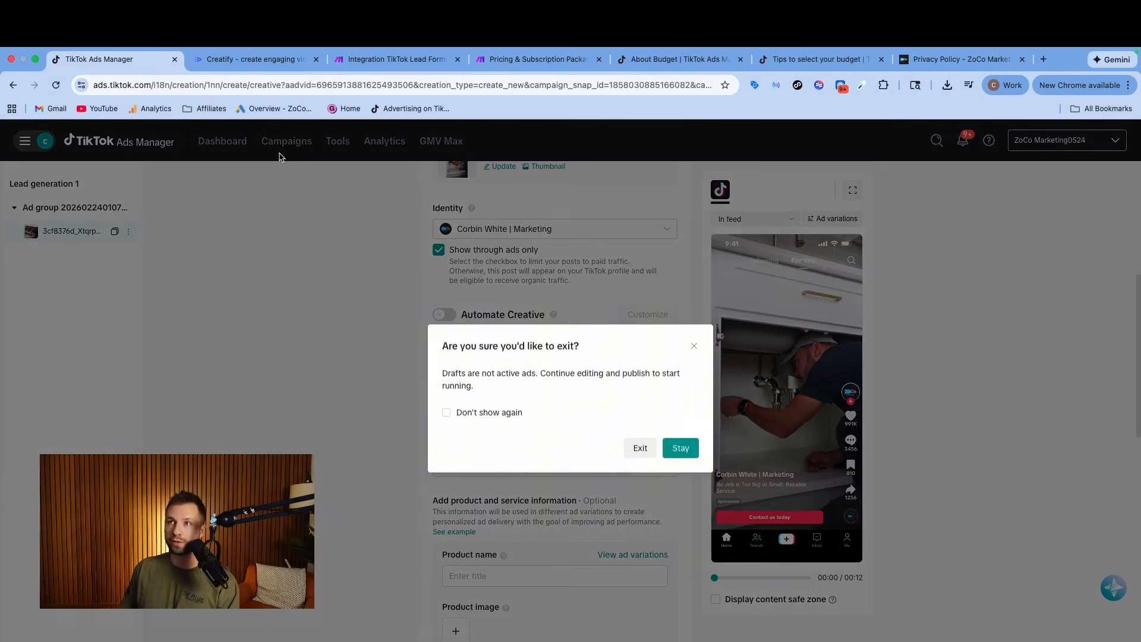
left_click(640, 448)
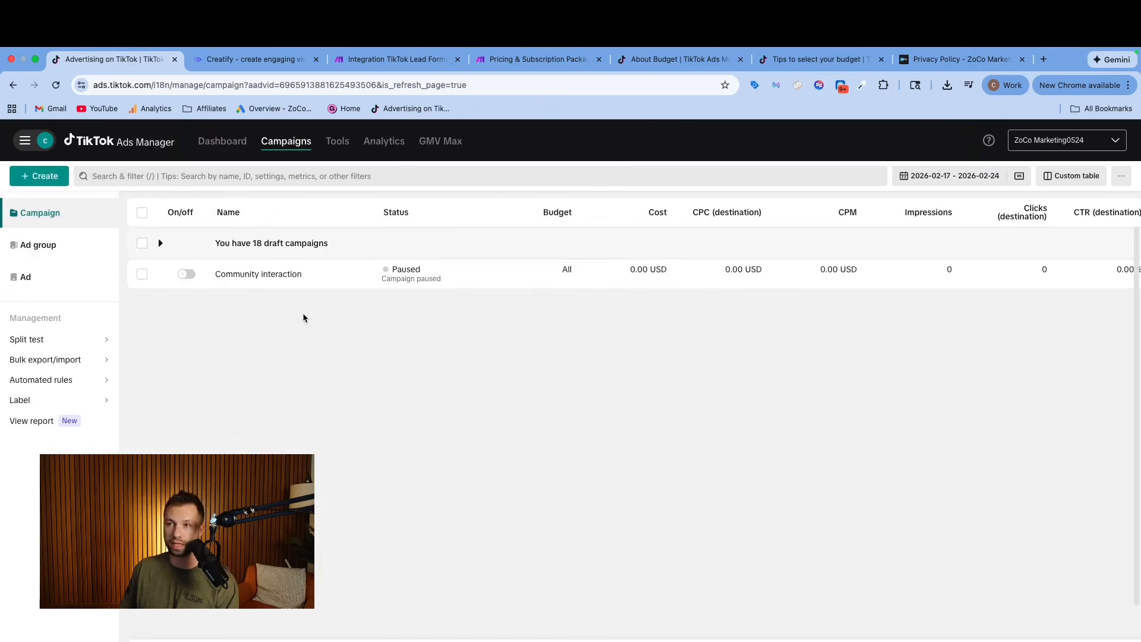
Open the Leads Center, dismiss its tips, and examine the details recorded for the test lead.
mouse_move(339, 140)
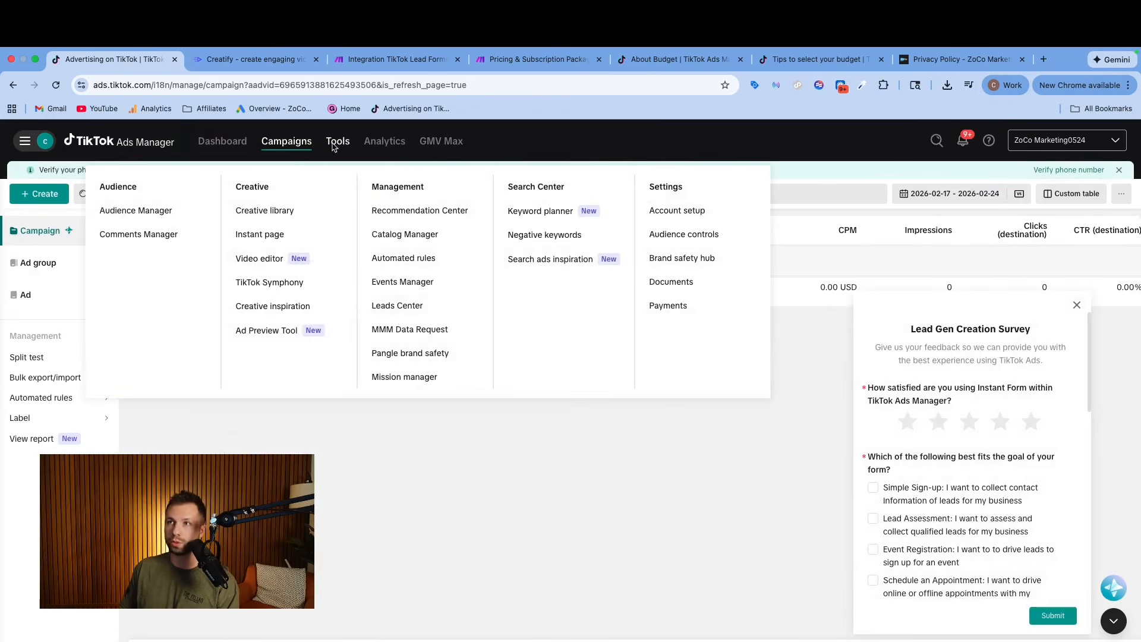
left_click(405, 304)
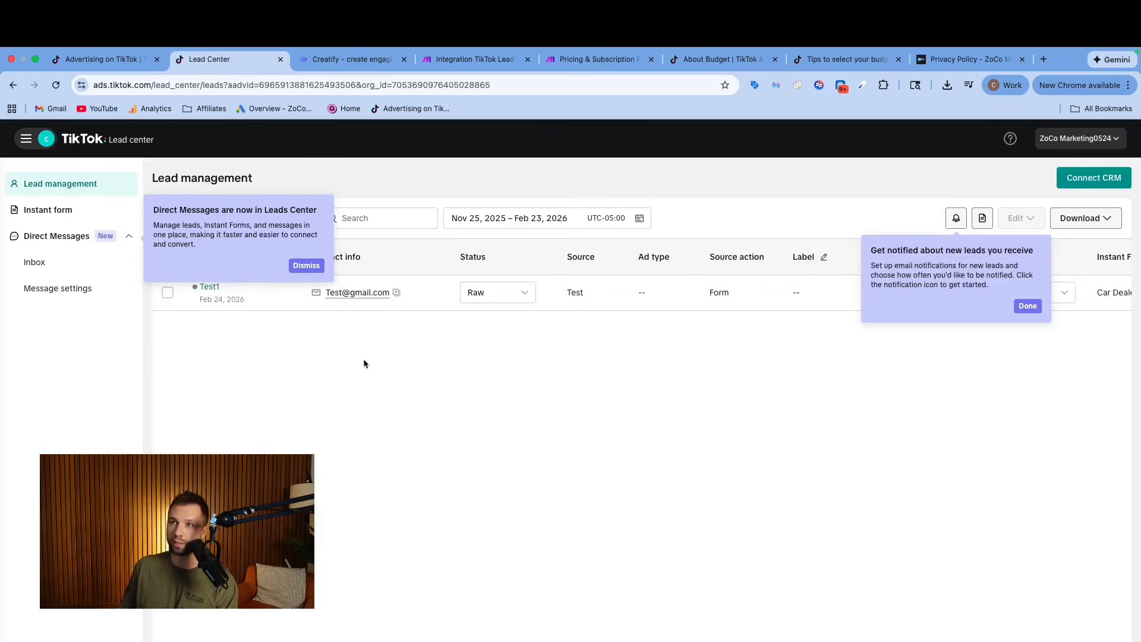
left_click(306, 265)
left_click(1028, 306)
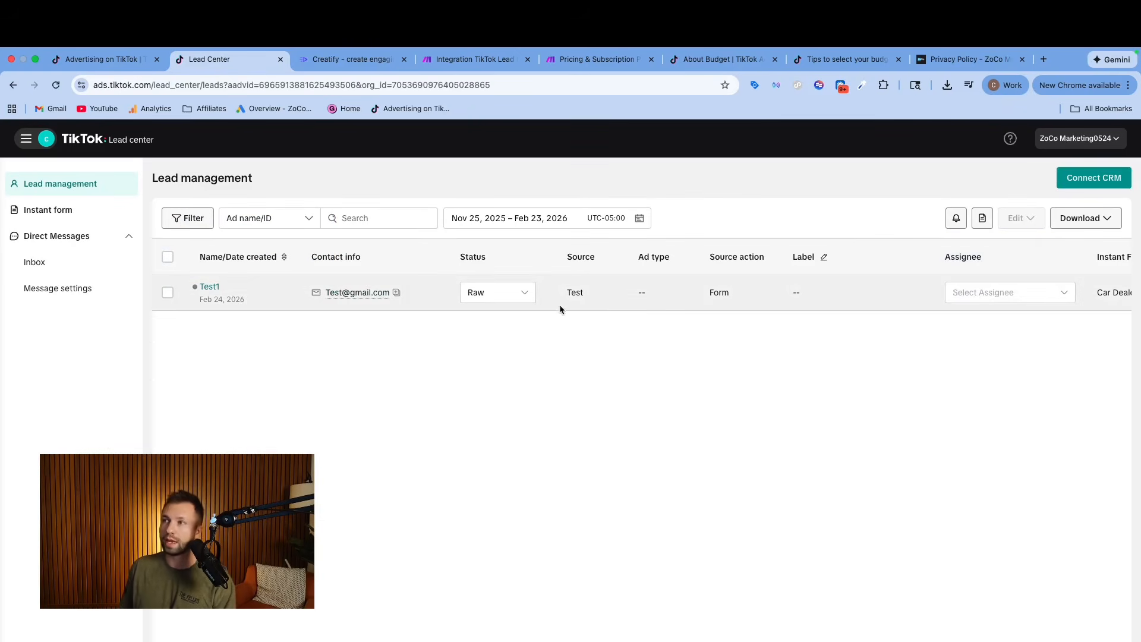
scroll(1004, 292, "right", 10)
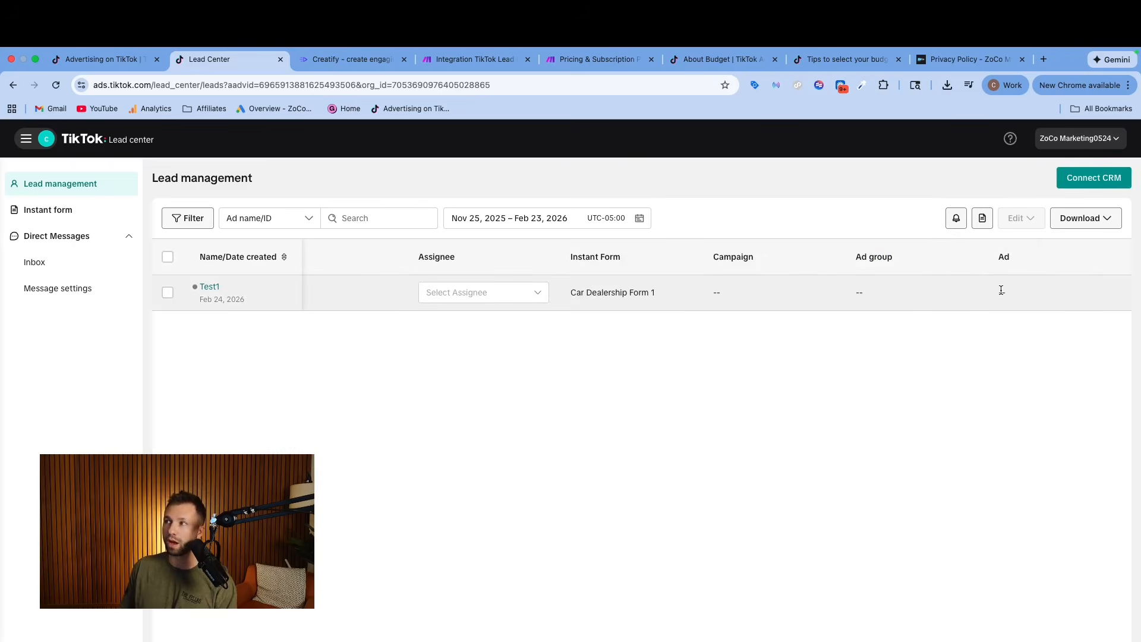
scroll(961, 294, "left", 10)
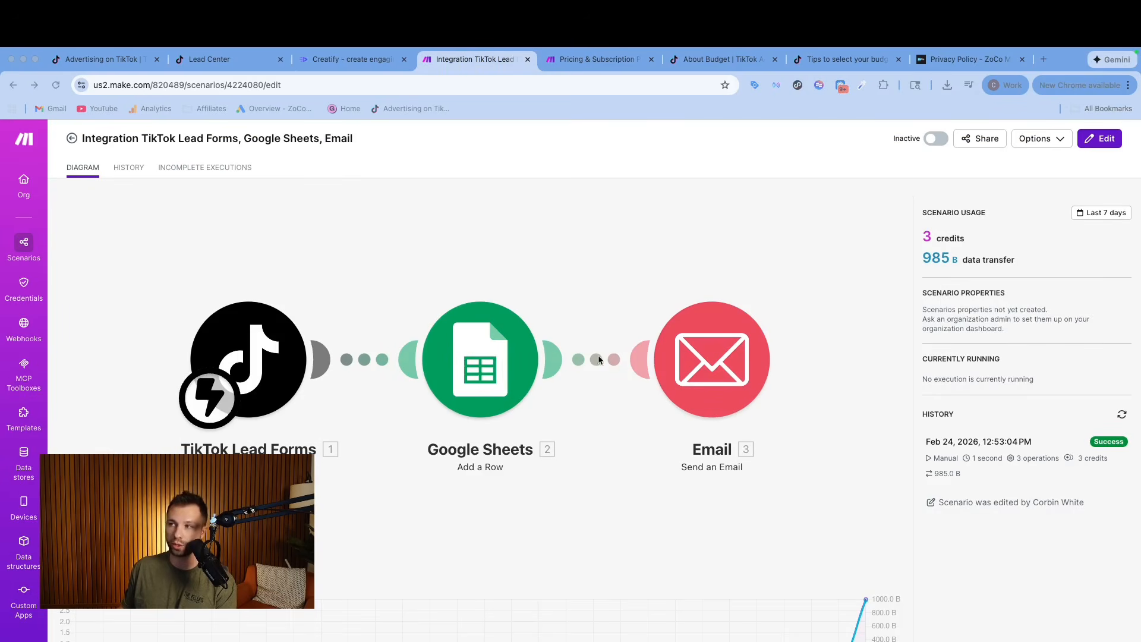
Return to the Lead Center from Make and open the list of instant forms.
left_click(234, 63)
left_click(117, 65)
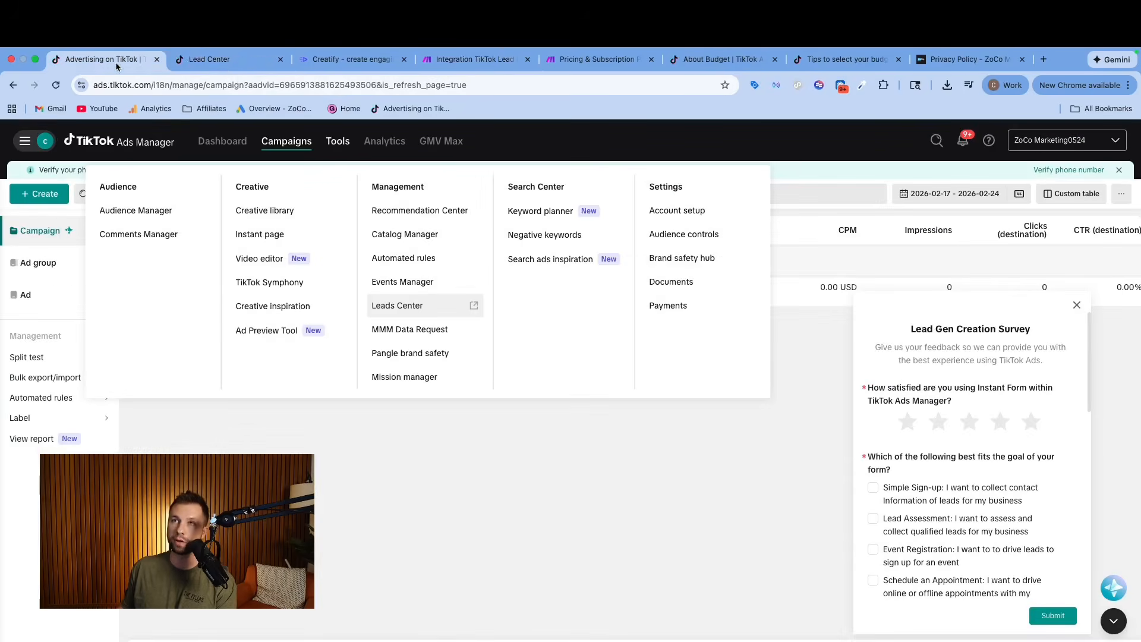
left_click(196, 59)
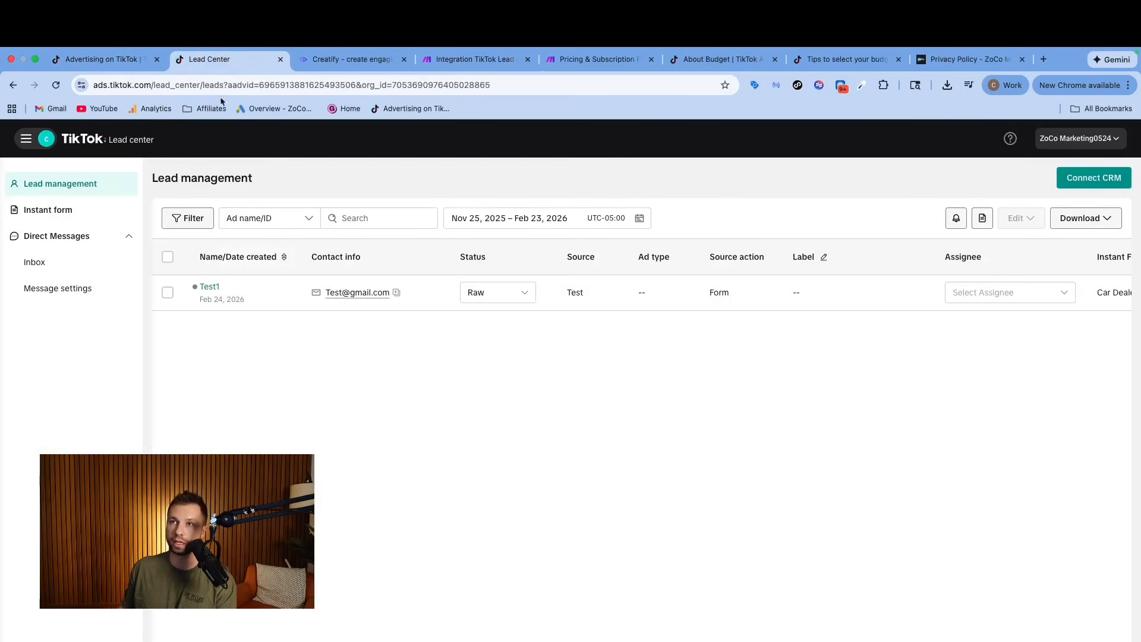
left_click(58, 212)
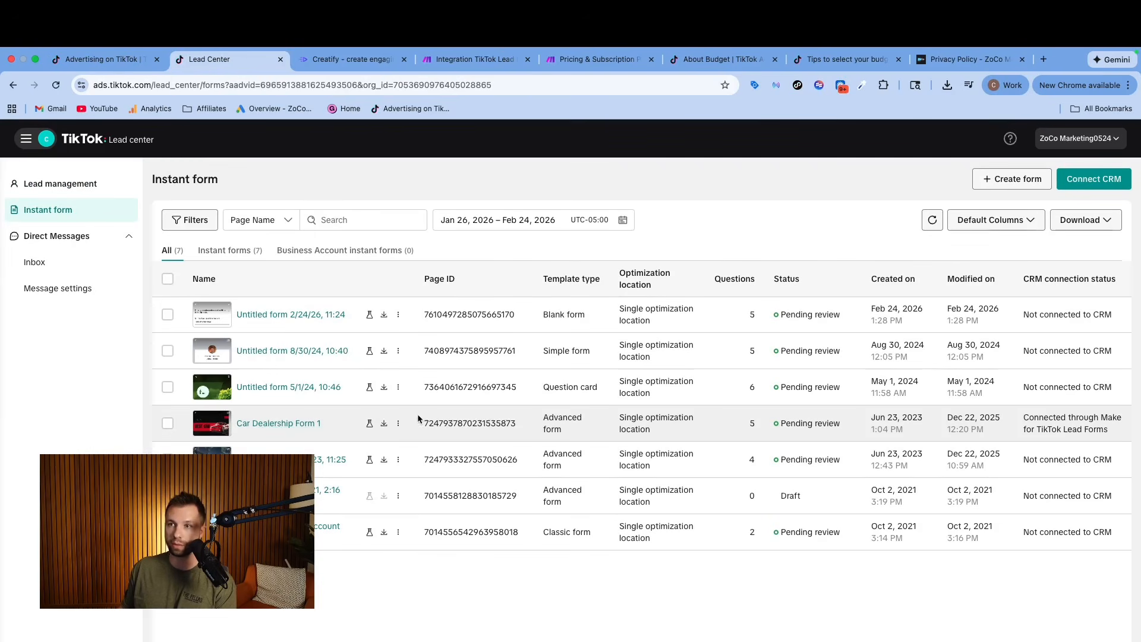
Preview the Car Dealership Form 1 instant form and review the subscription plans on Make's pricing page.
left_click(204, 428)
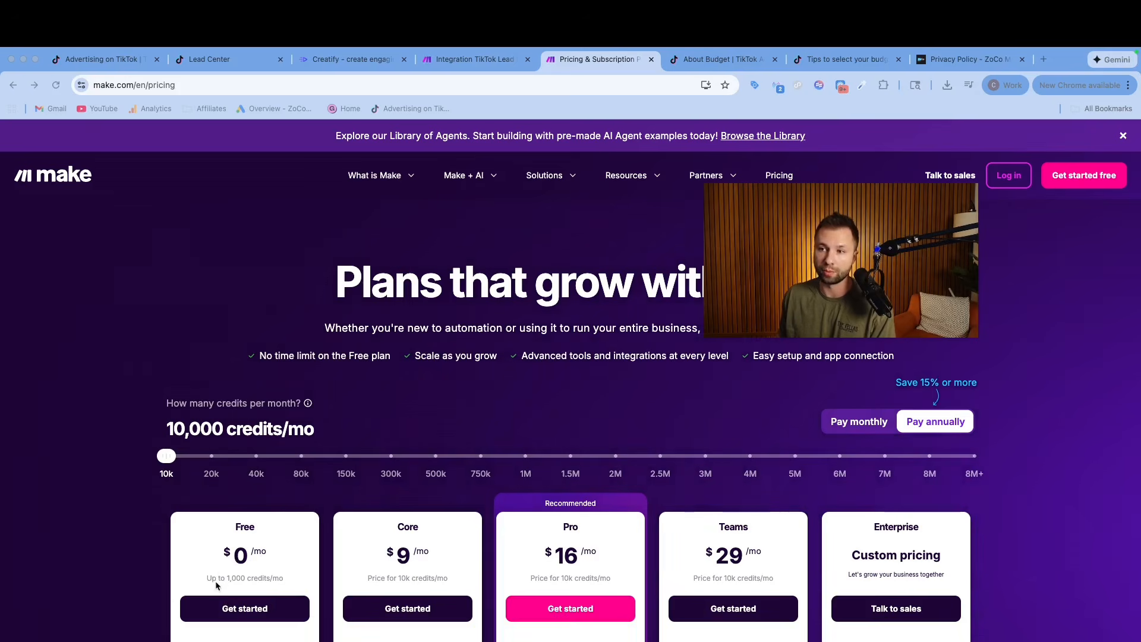
scroll(227, 583, "down", 4)
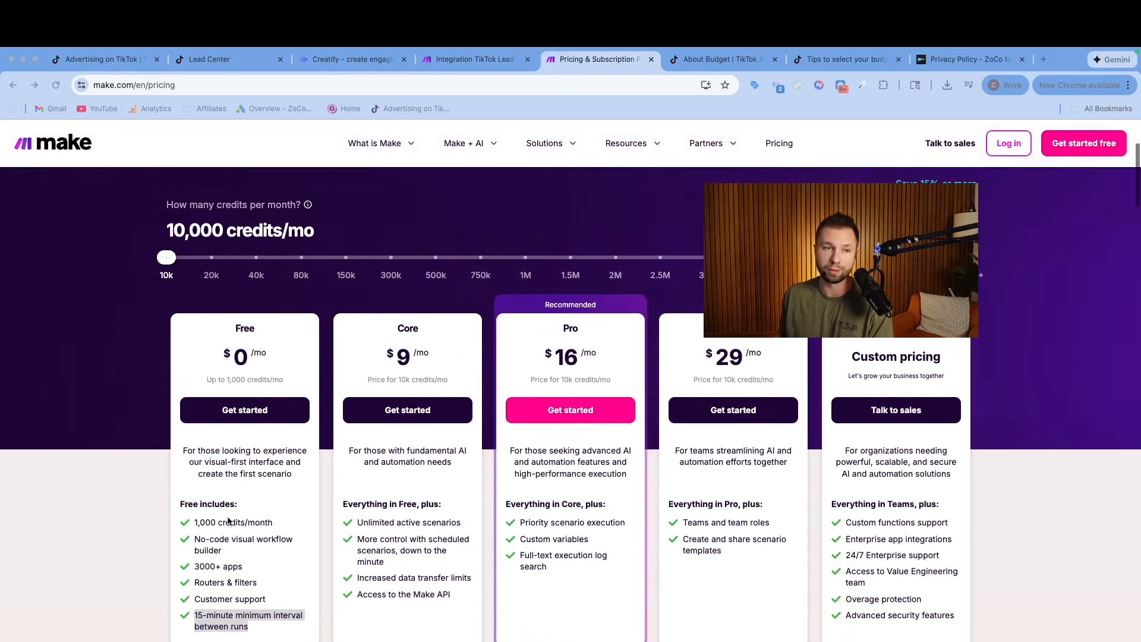
scroll(228, 521, "up", 4)
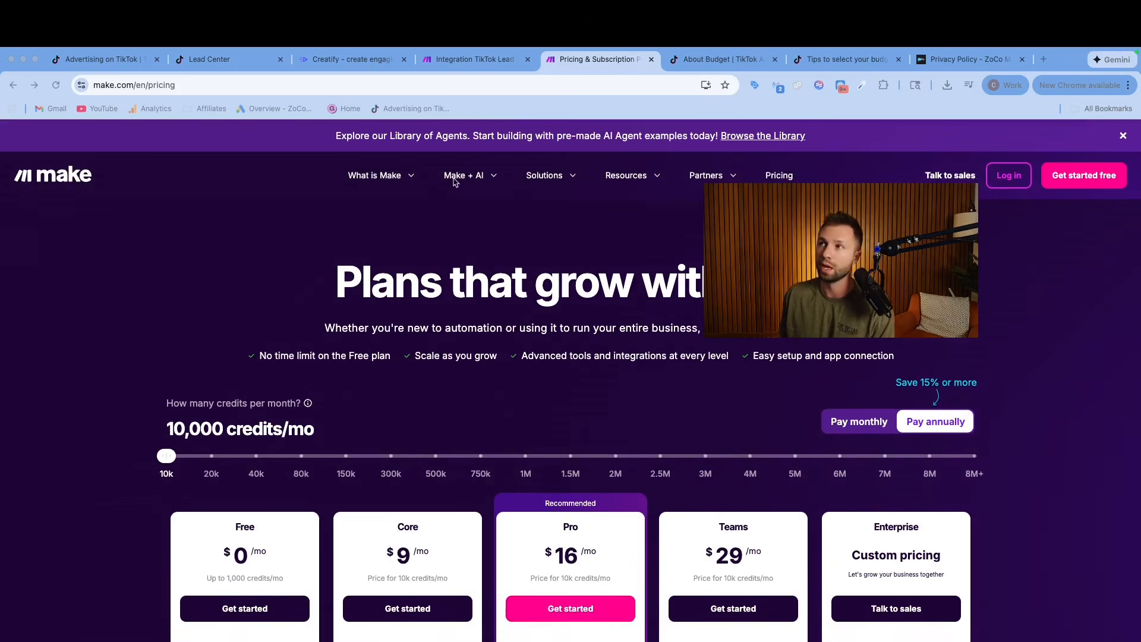
In Make, create a new scenario from the organization dashboard and add the TikTok Lead Forms Watch Leads trigger.
left_click(482, 62)
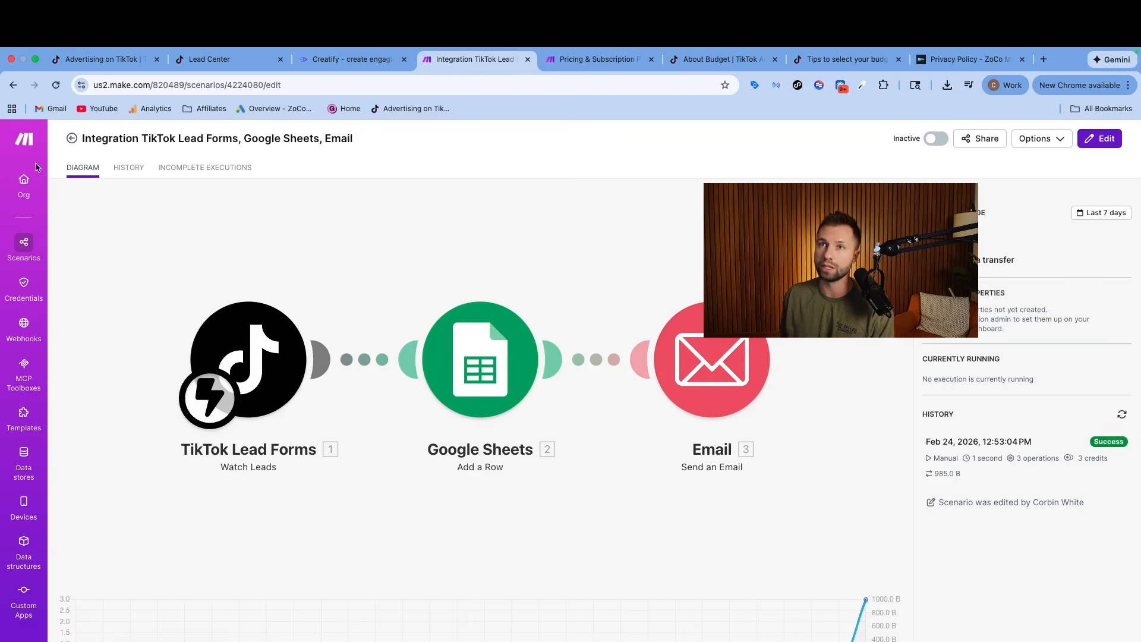
left_click(25, 142)
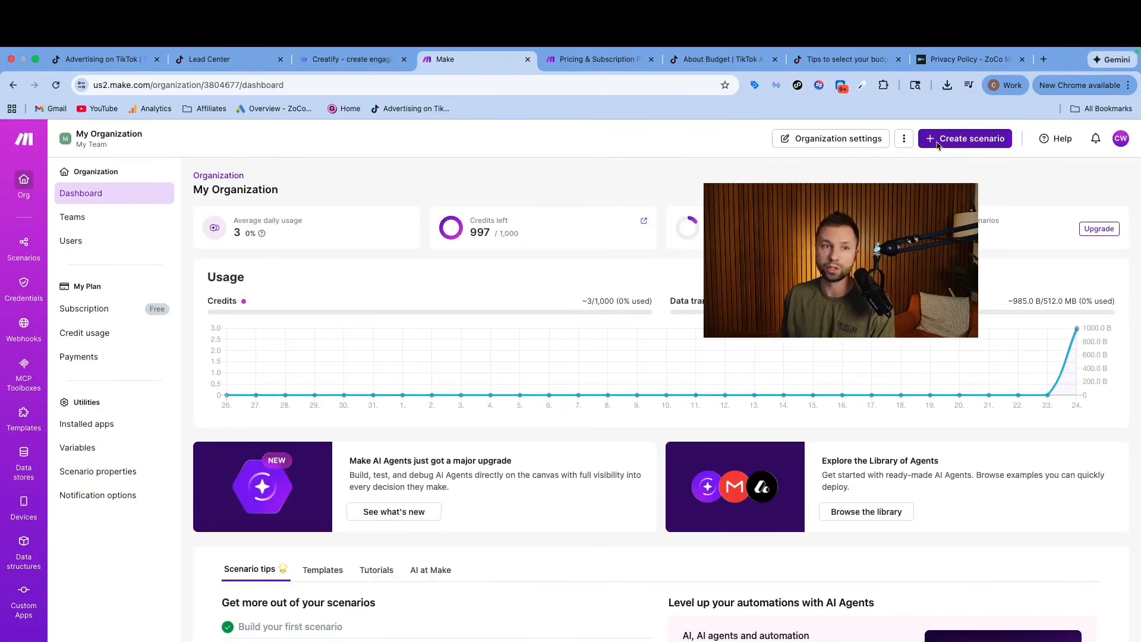
left_click(964, 143)
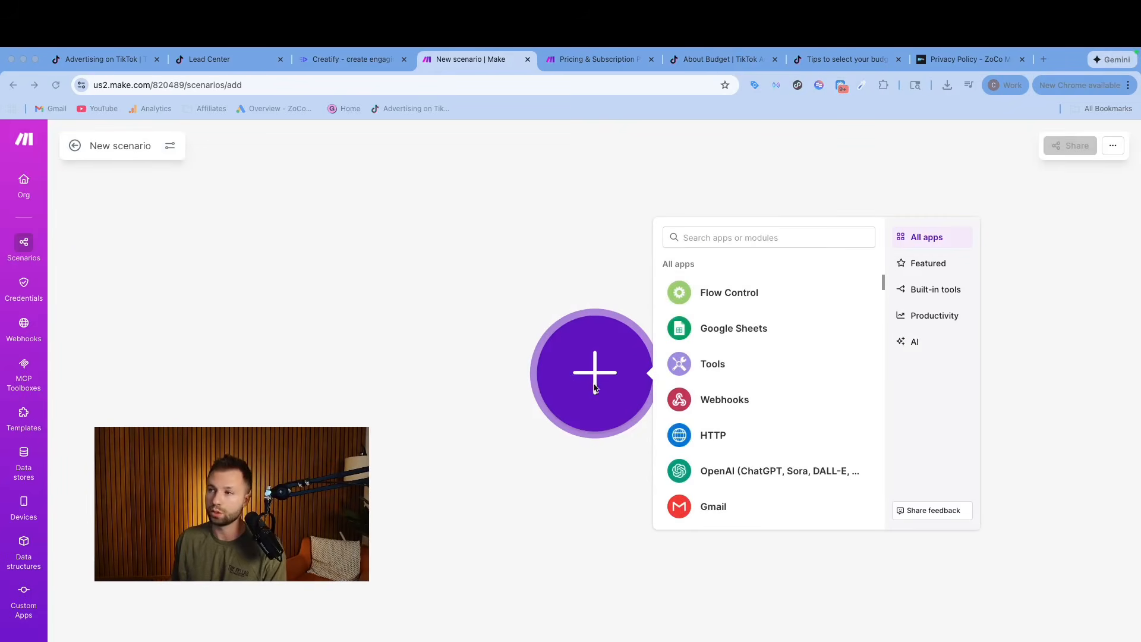
left_click(695, 241)
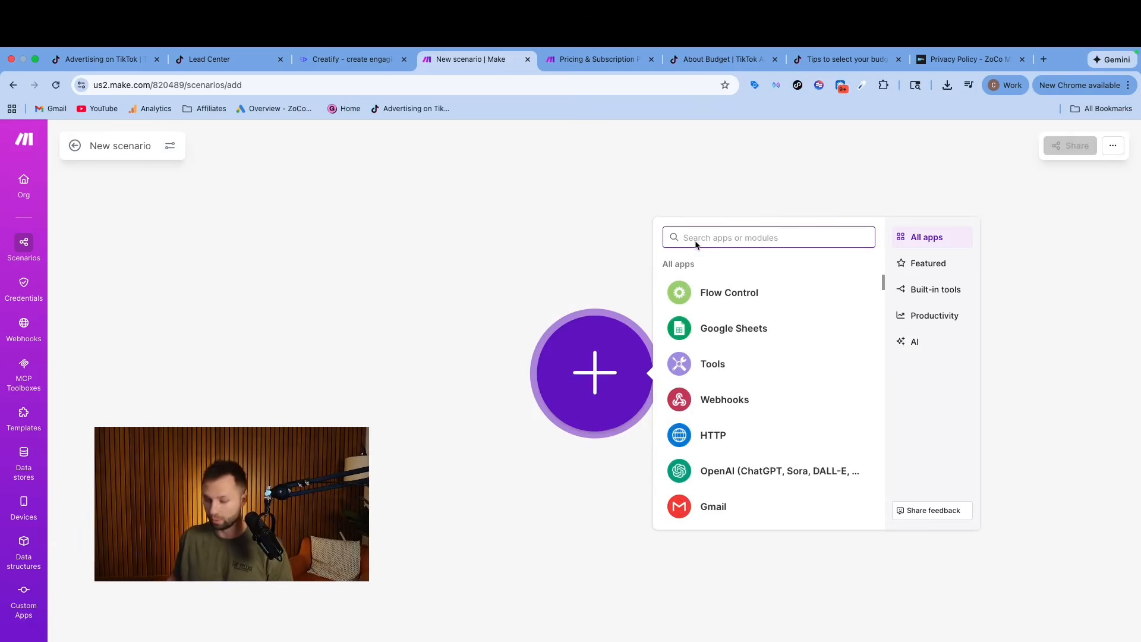
type("tiktok")
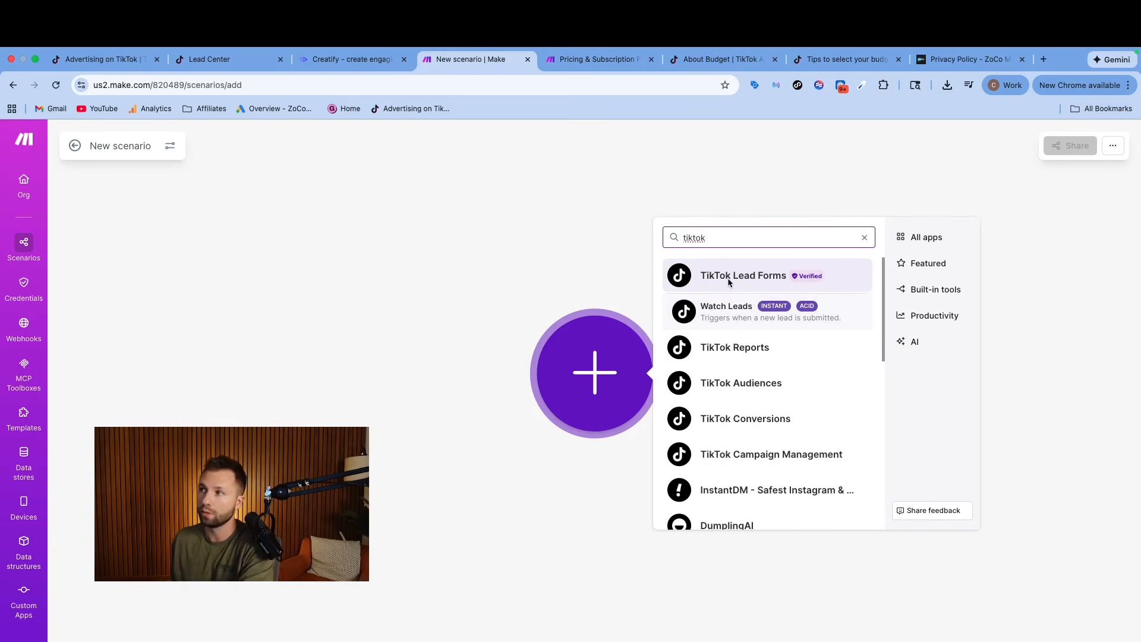
left_click(725, 280)
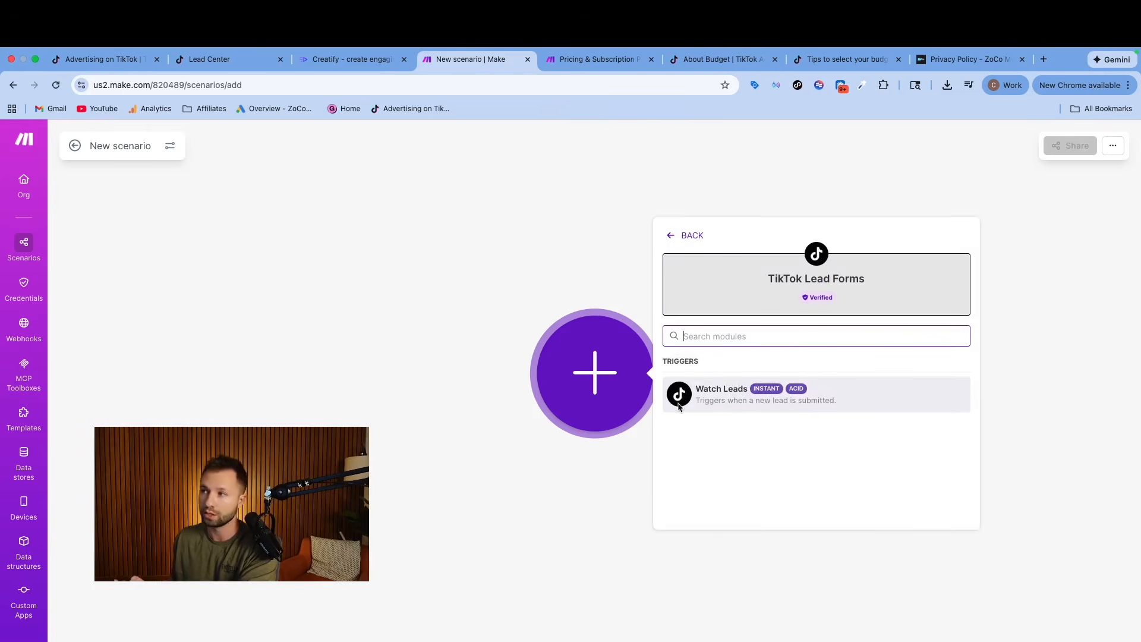
left_click(719, 397)
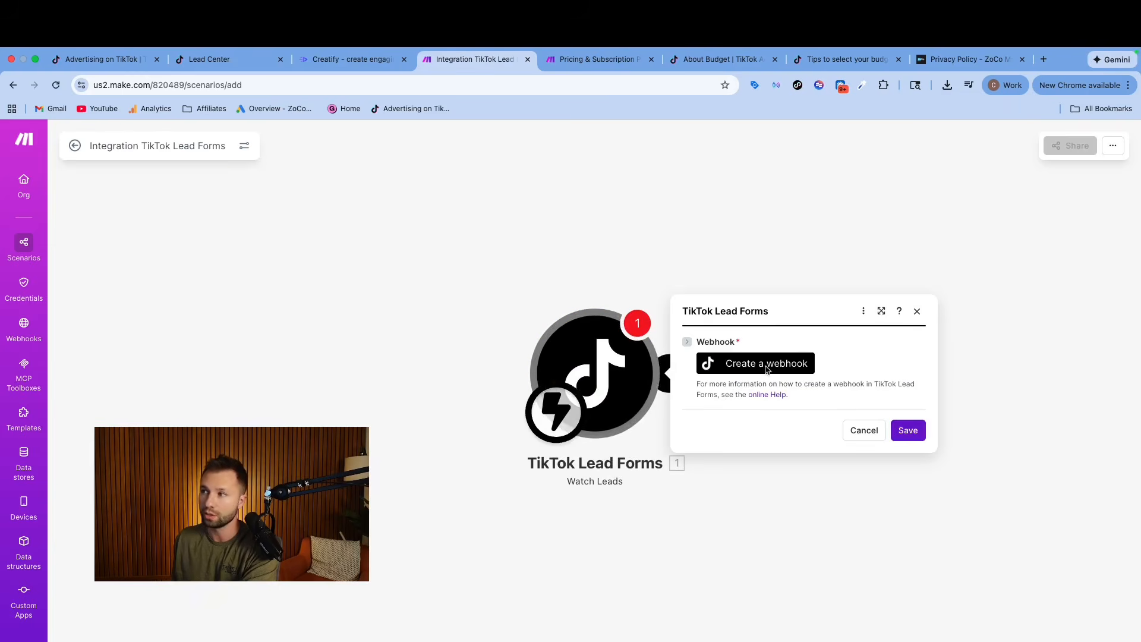
Create a webhook for the Watch Leads trigger with advertiser ZoCo Marketing0524 and page Car Dealership Form 1, and save the module.
left_click(767, 367)
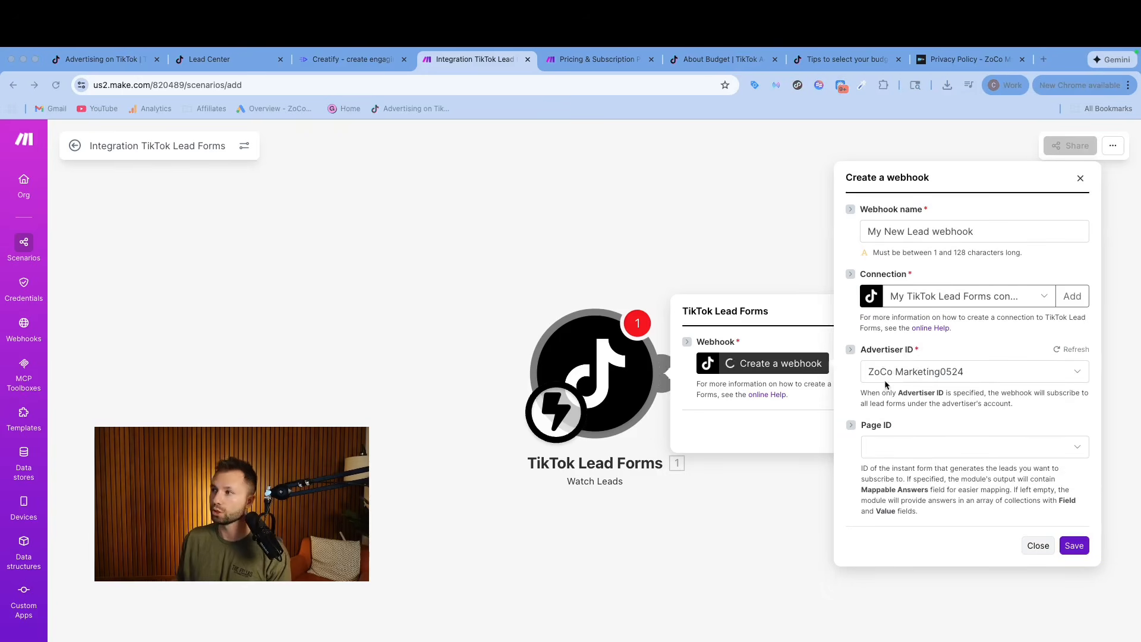
left_click(219, 62)
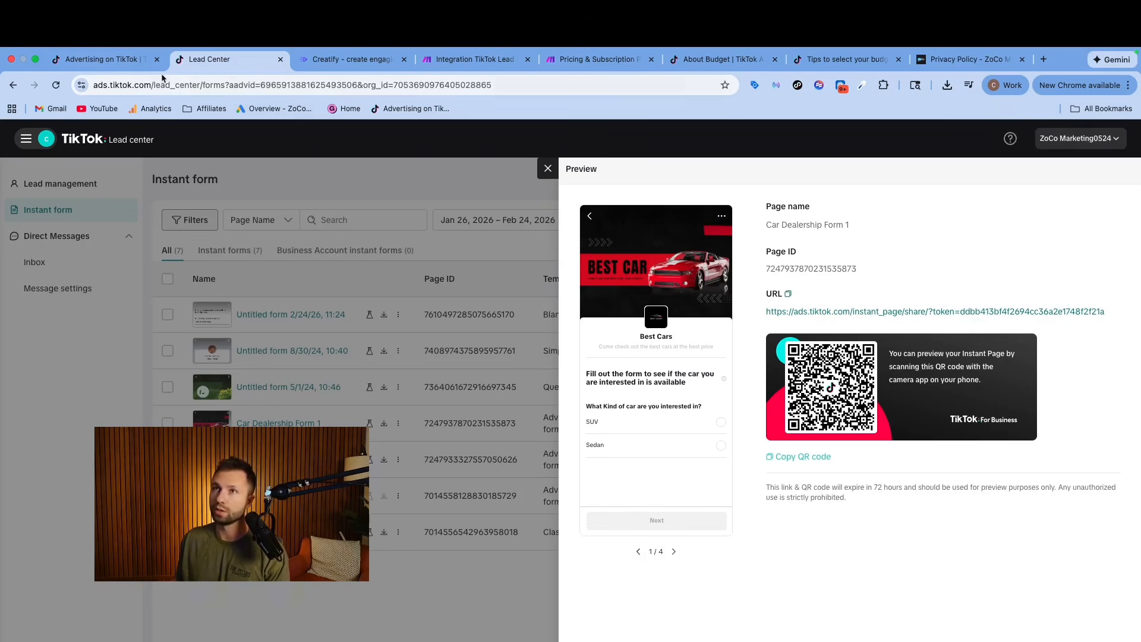
left_click(583, 60)
left_click(472, 60)
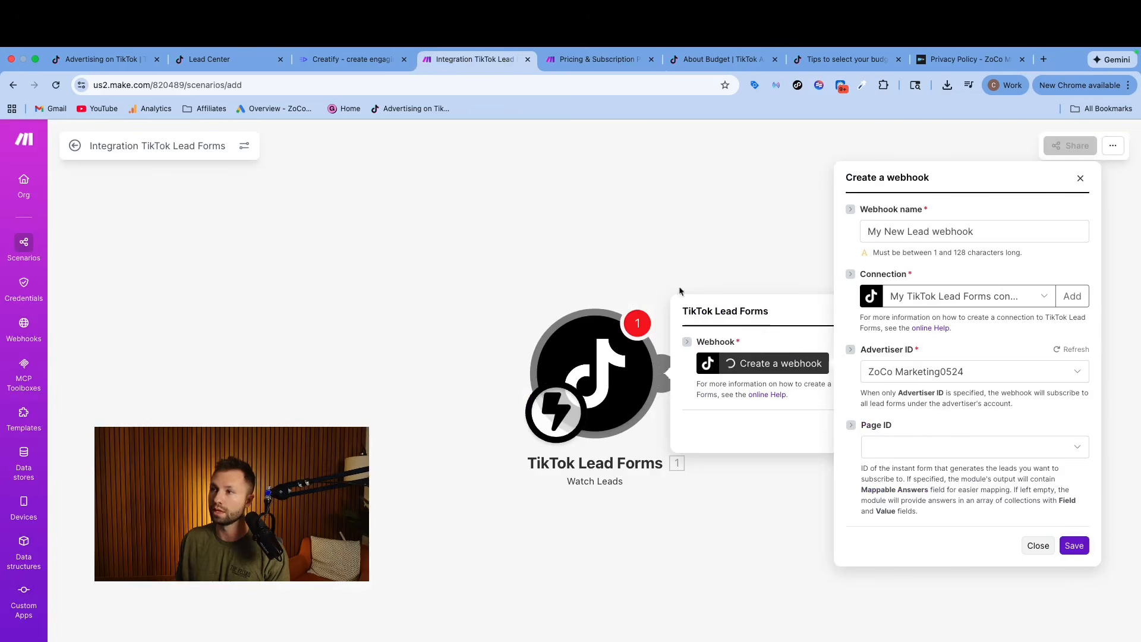
left_click(901, 446)
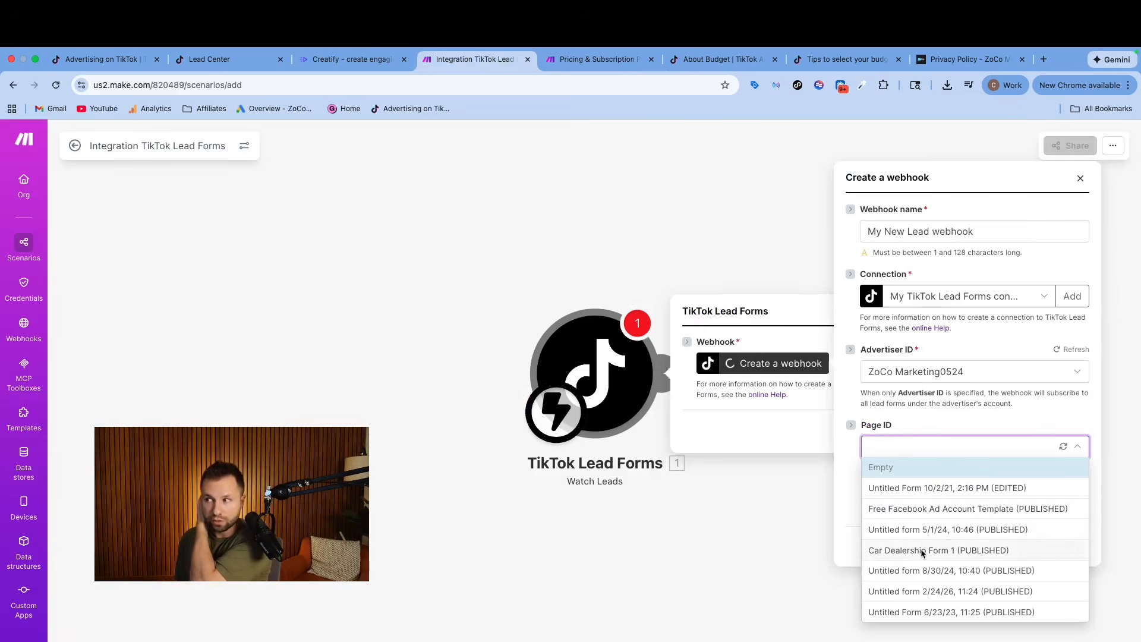
left_click(200, 59)
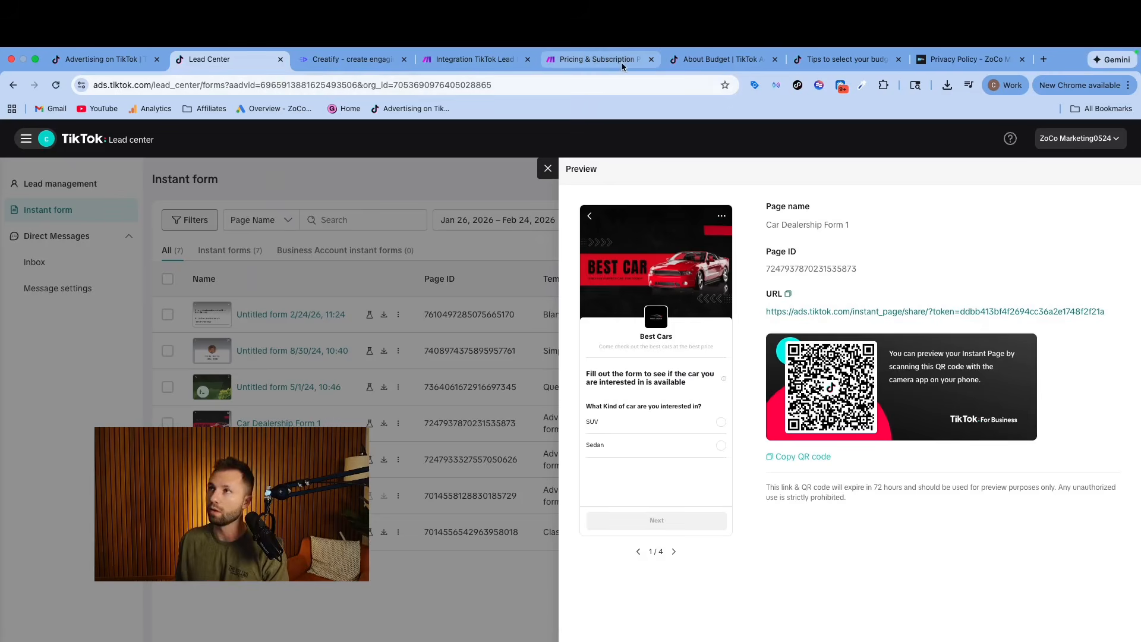
left_click(485, 59)
left_click(899, 444)
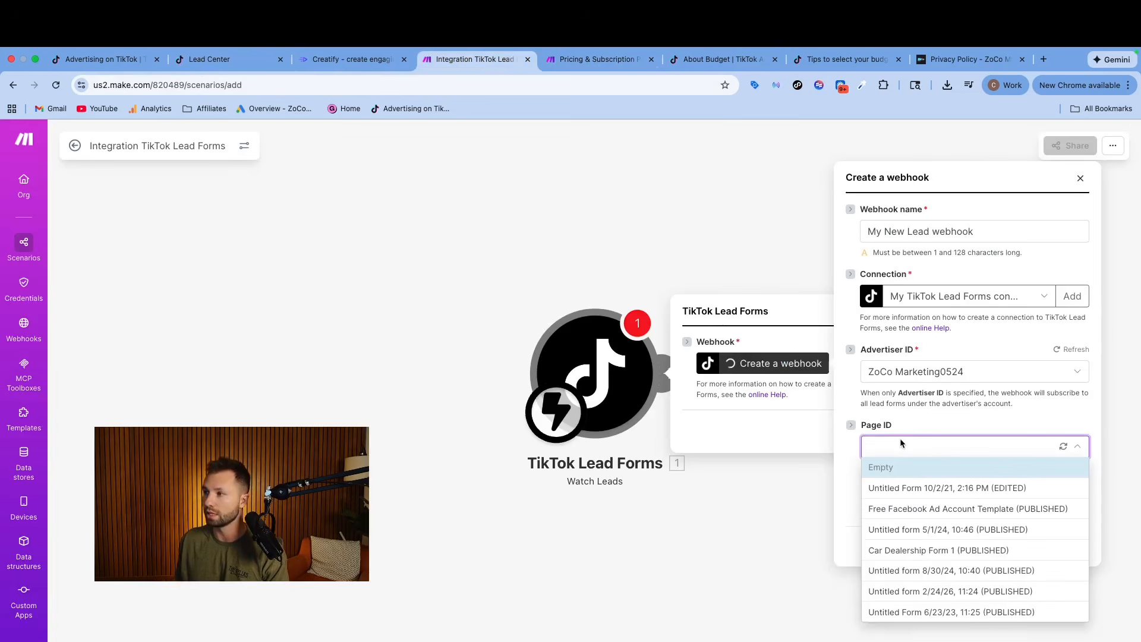
left_click(907, 554)
left_click(1074, 546)
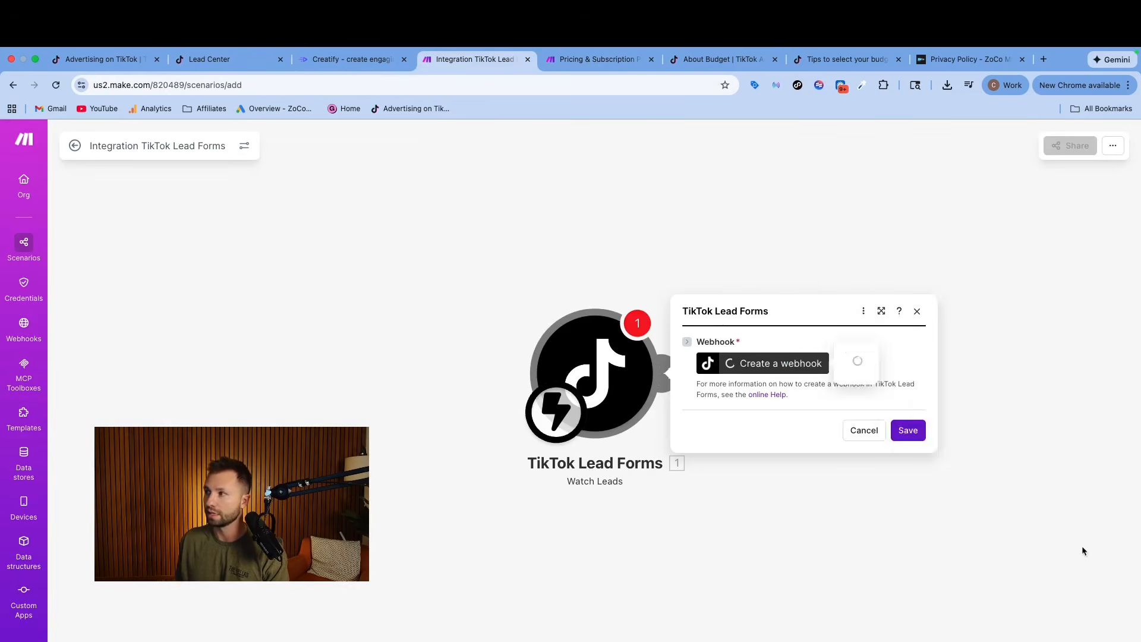
left_click(1082, 547)
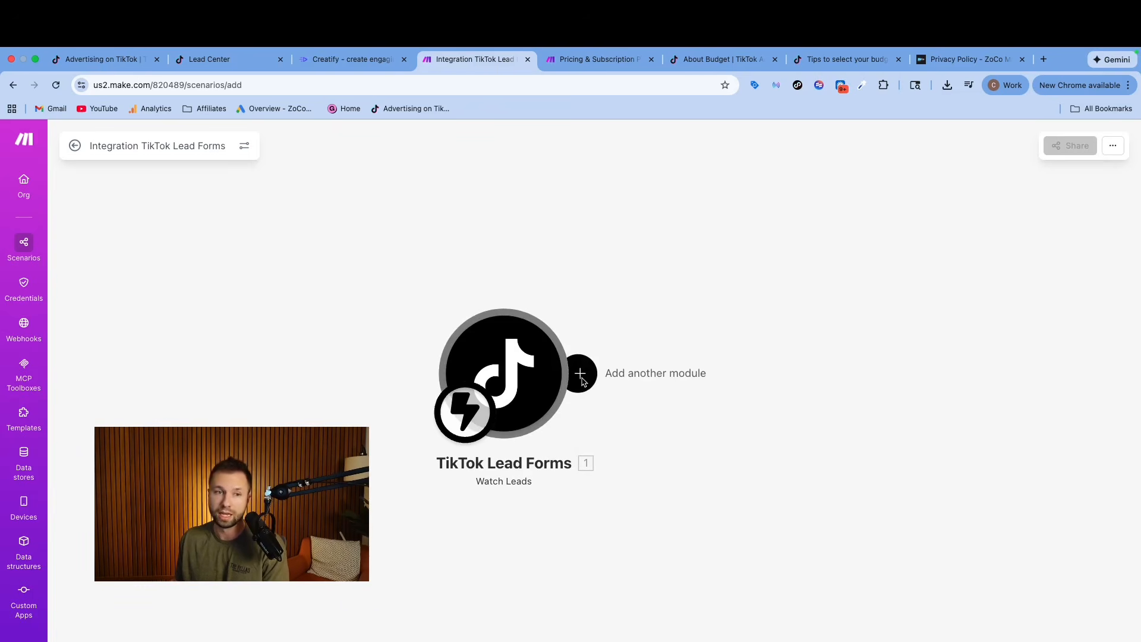
Add a Google Sheets Add a Row module after the TikTok Lead Forms trigger.
left_click(585, 383)
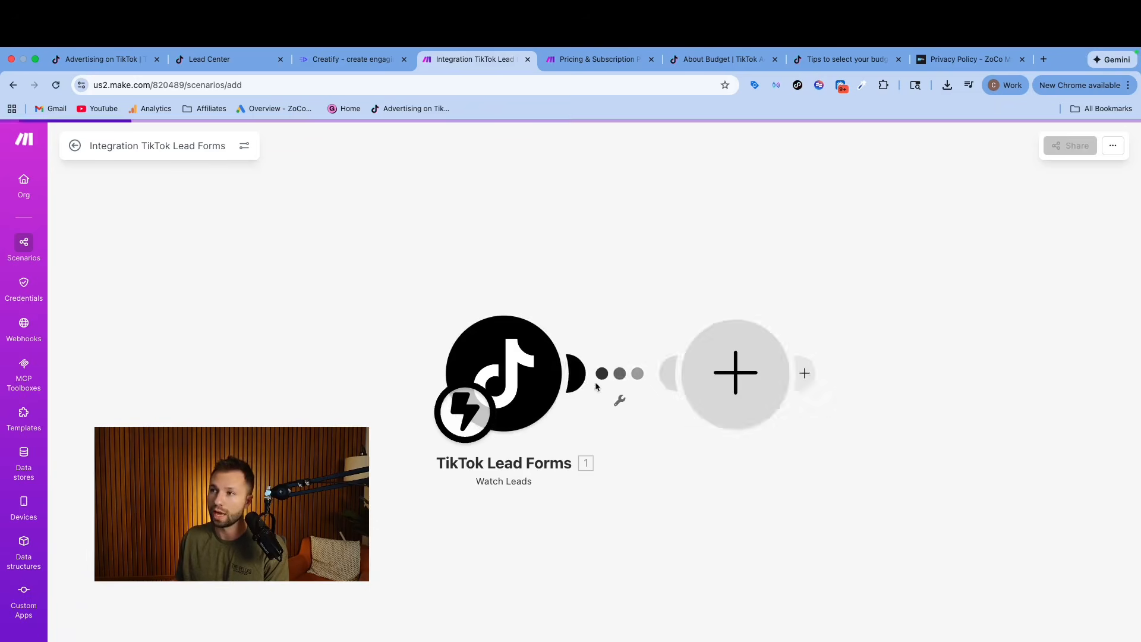
left_click(872, 326)
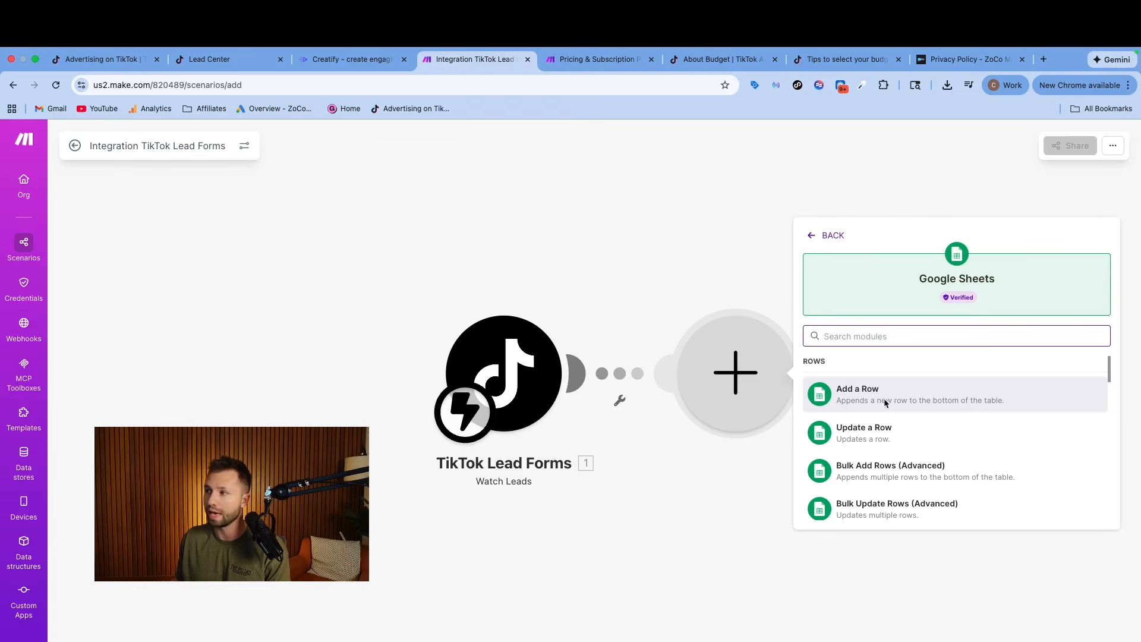
scroll(884, 405, "down", 2)
scroll(876, 425, "up", 2)
scroll(875, 426, "down", 1)
scroll(873, 423, "up", 1)
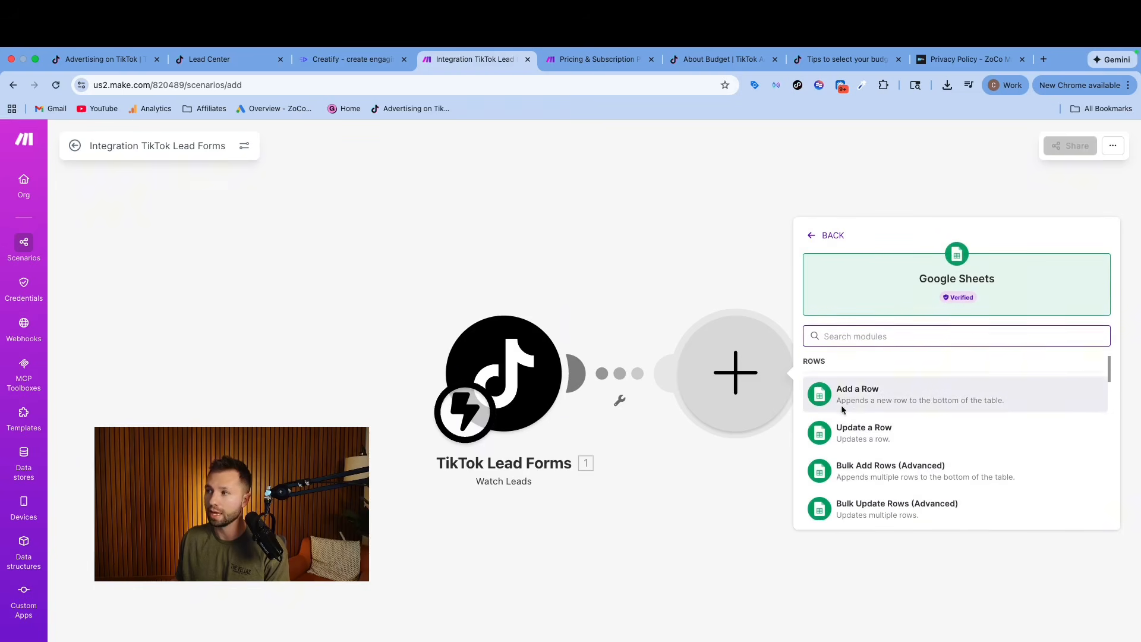
left_click(856, 395)
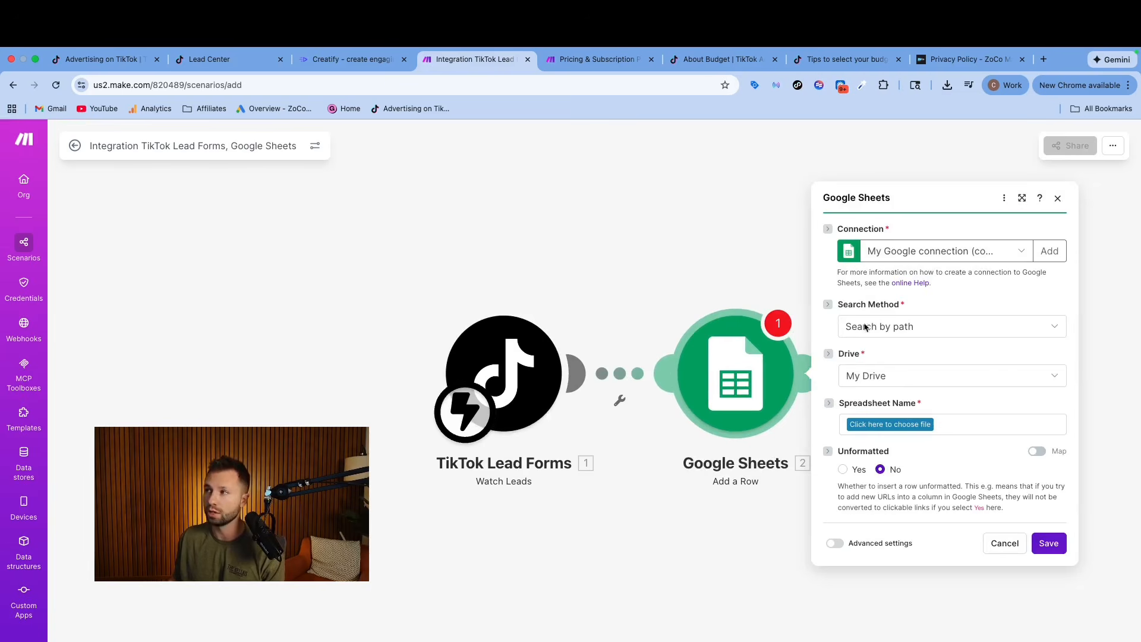
Create a blank Google Sheets spreadsheet in a new browser tab and name it "Make Tiktok Leads Demo 1".
left_click(1043, 60)
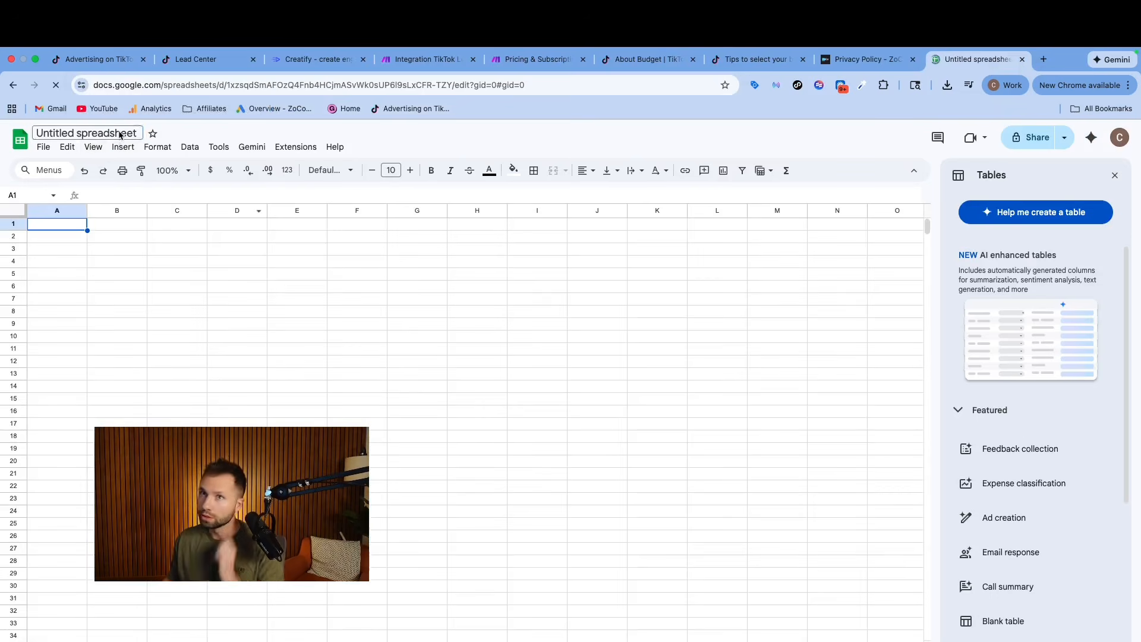
left_click(119, 135)
type("Make Tiktok Leads Demo 1")
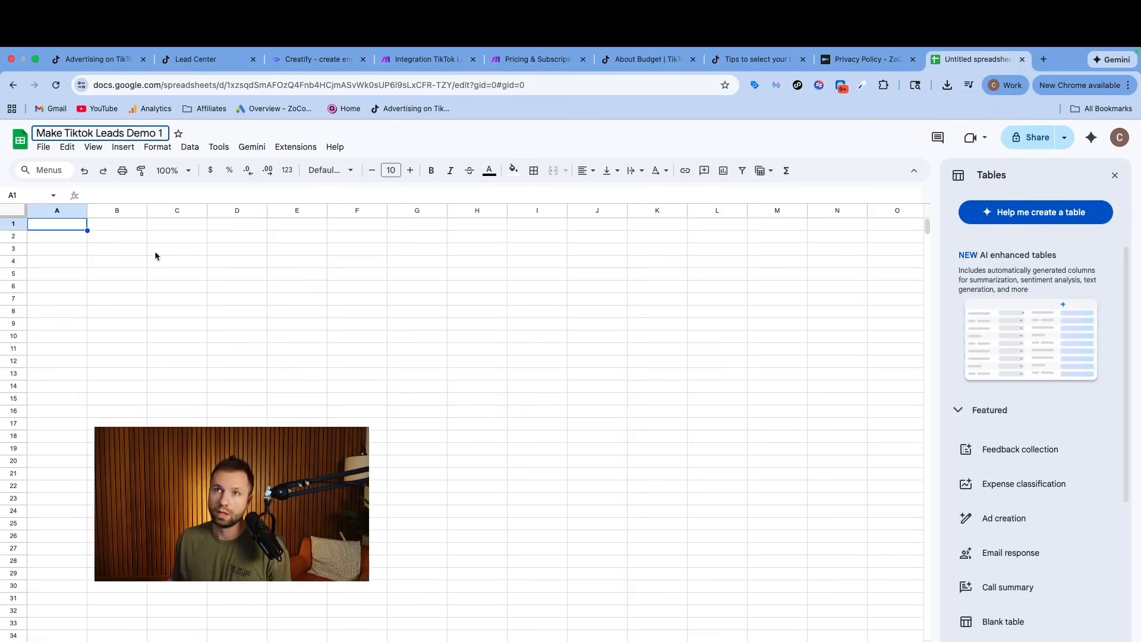
left_click(154, 260)
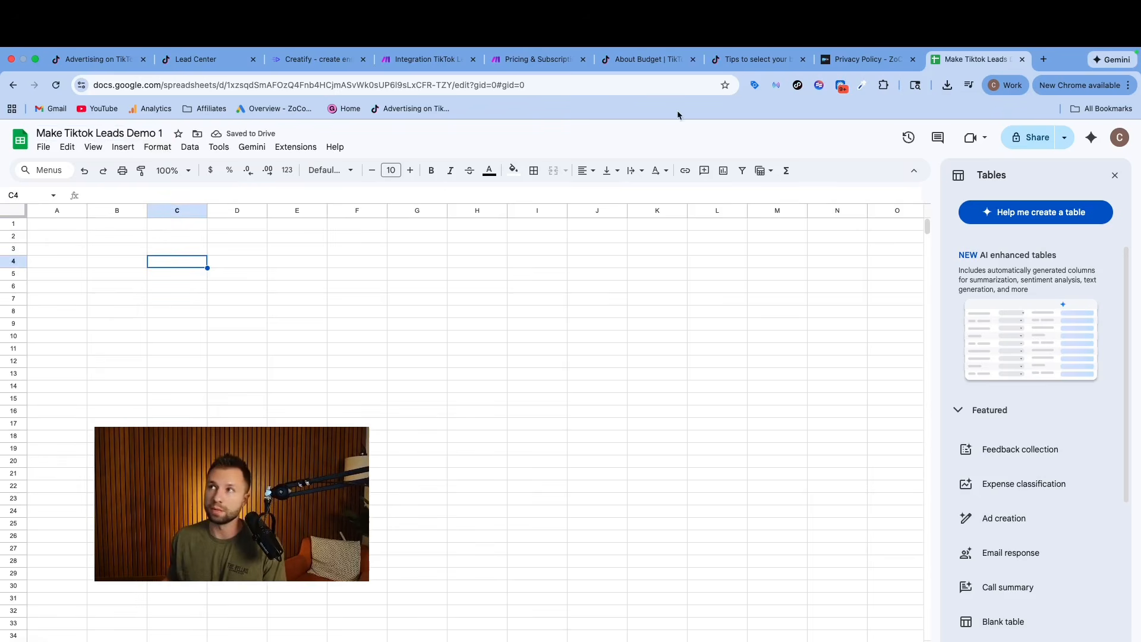
Back in the Make scenario, set the Google Sheets module's search method to Select from all.
left_click(425, 59)
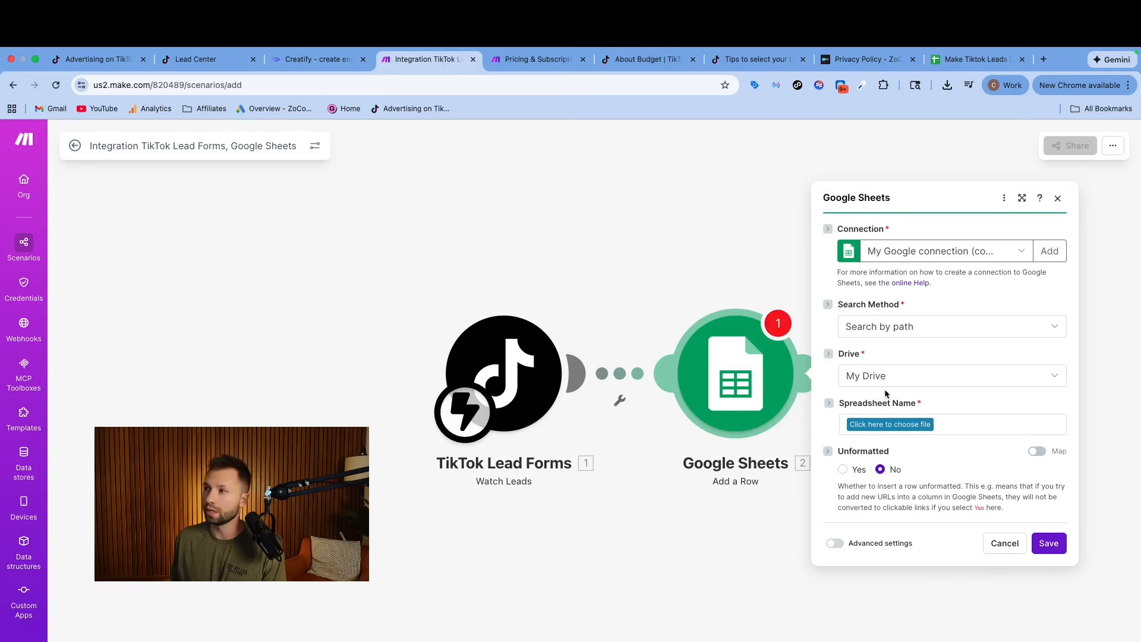
left_click(949, 332)
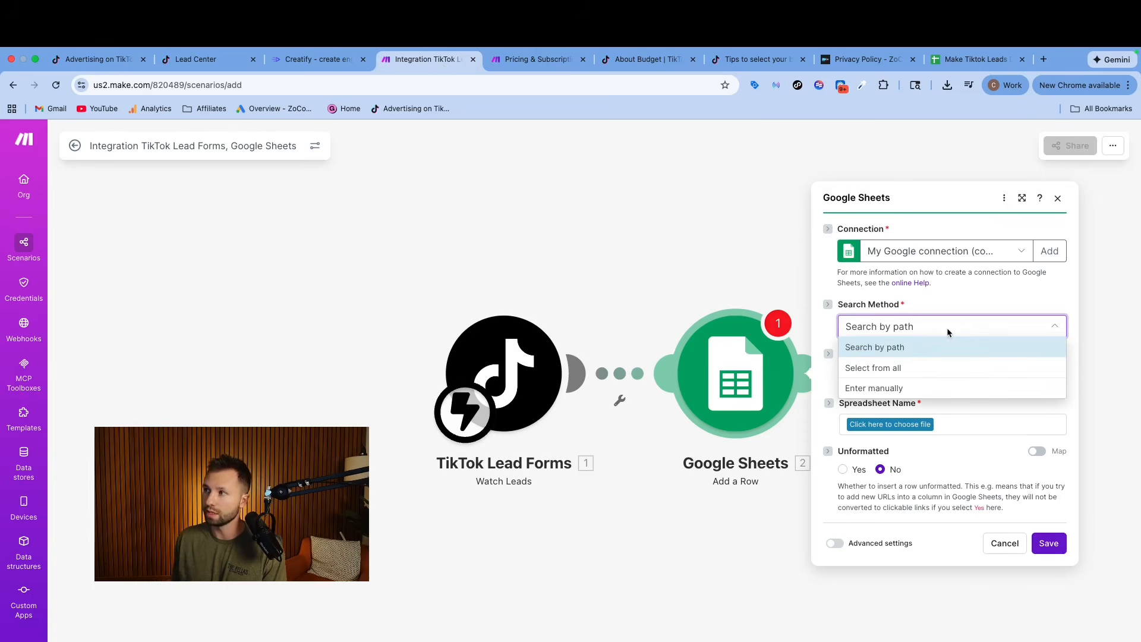
left_click(886, 369)
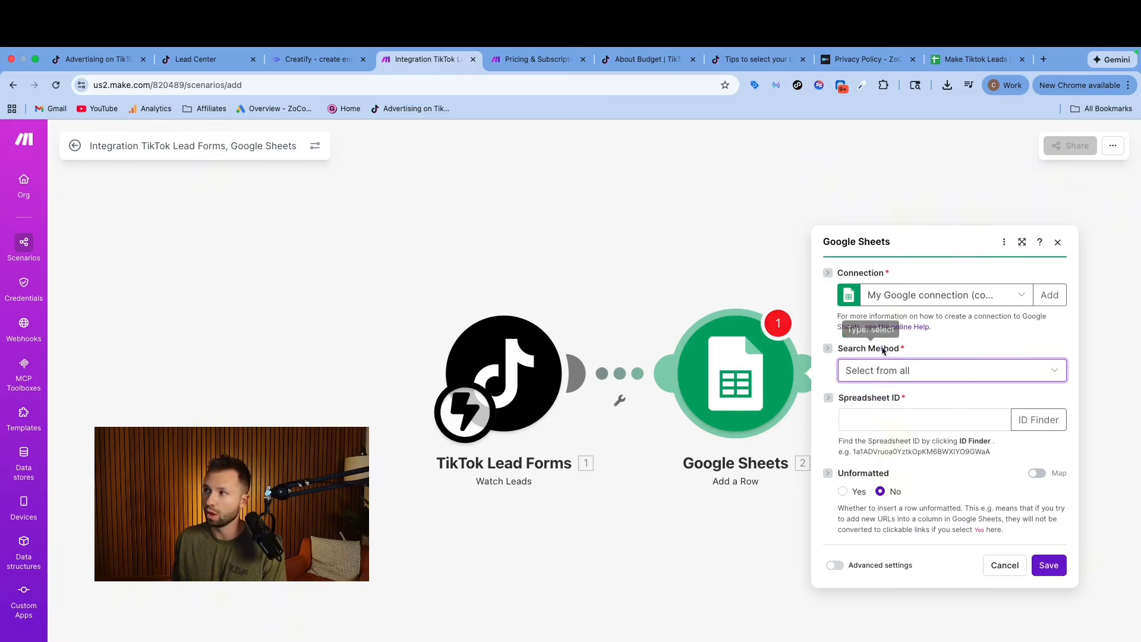
left_click(871, 388)
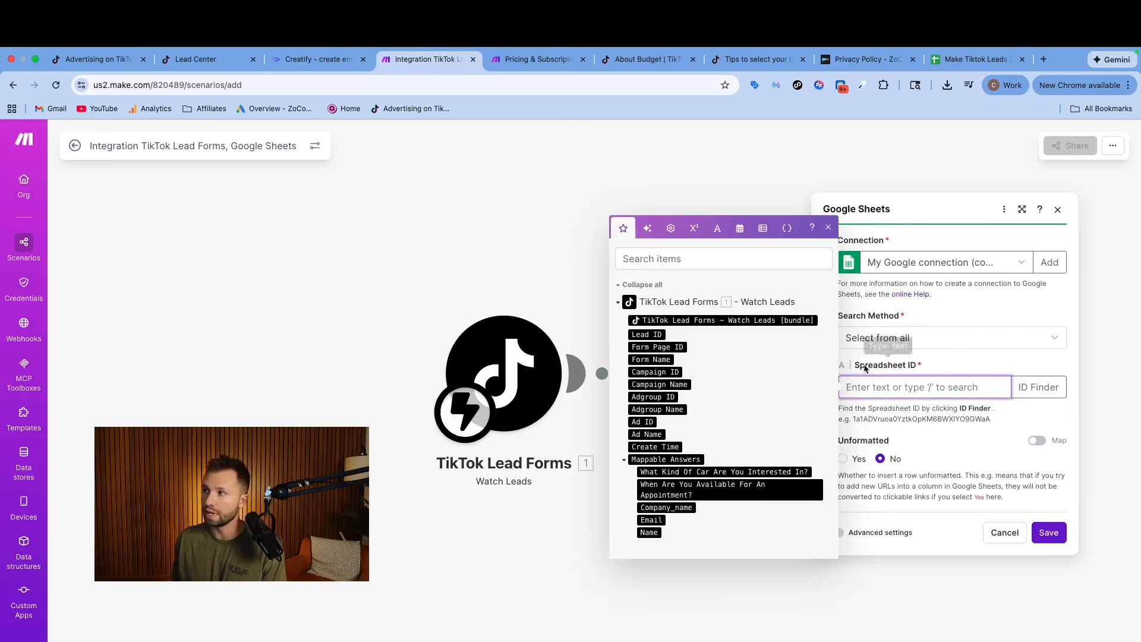
left_click(927, 319)
Copy the spreadsheet ID from the web address of Make Tiktok Leads Demo 1 and enter it as the Google Sheets module's Spreadsheet ID.
left_click(947, 62)
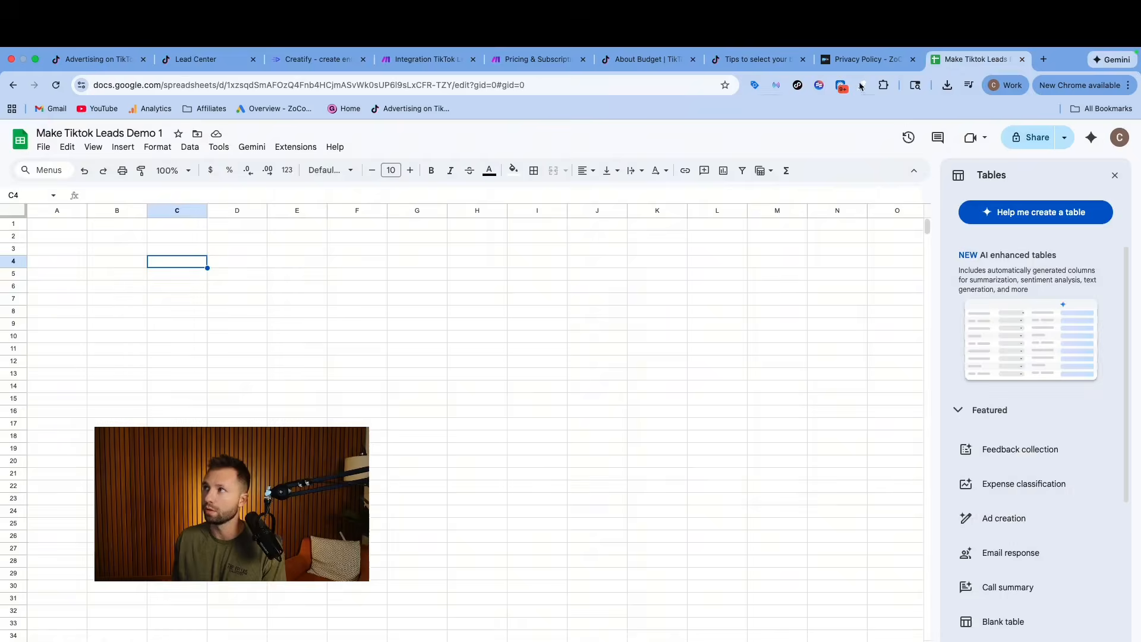
left_click(268, 85)
left_click(257, 85)
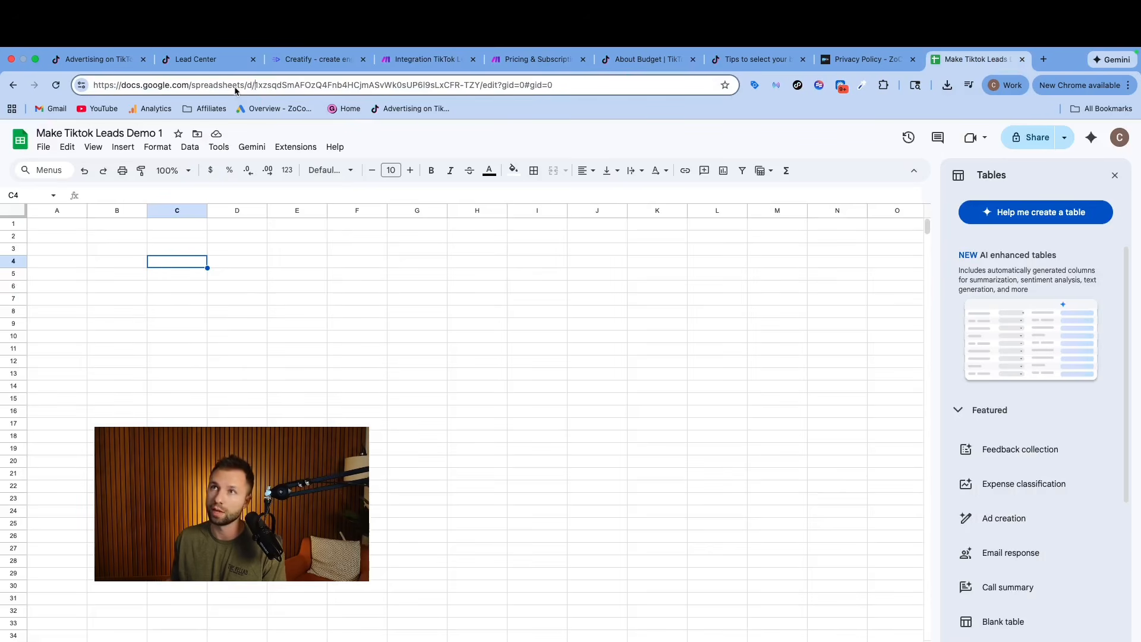
left_click_drag(261, 89, 479, 89)
key("super+c")
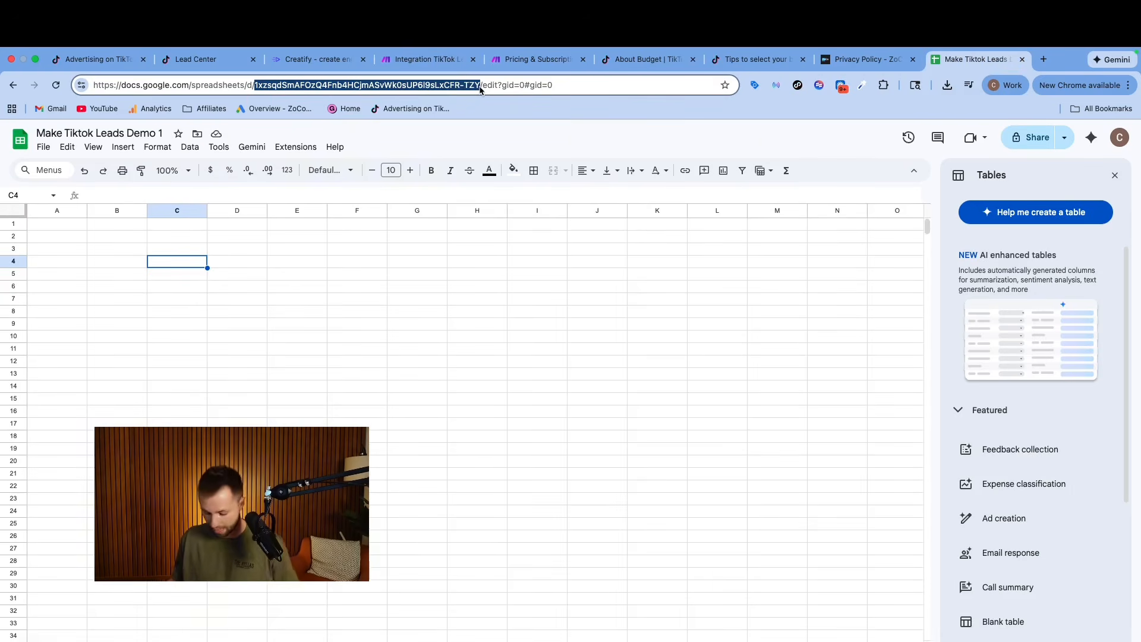
left_click(455, 61)
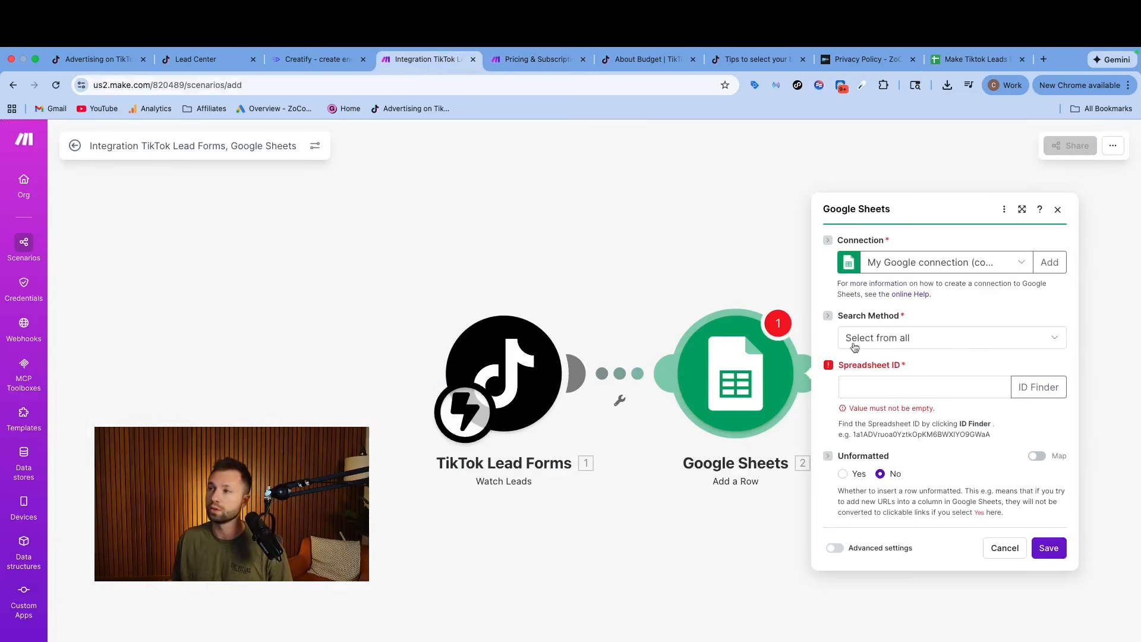
left_click(886, 387)
key("super+v")
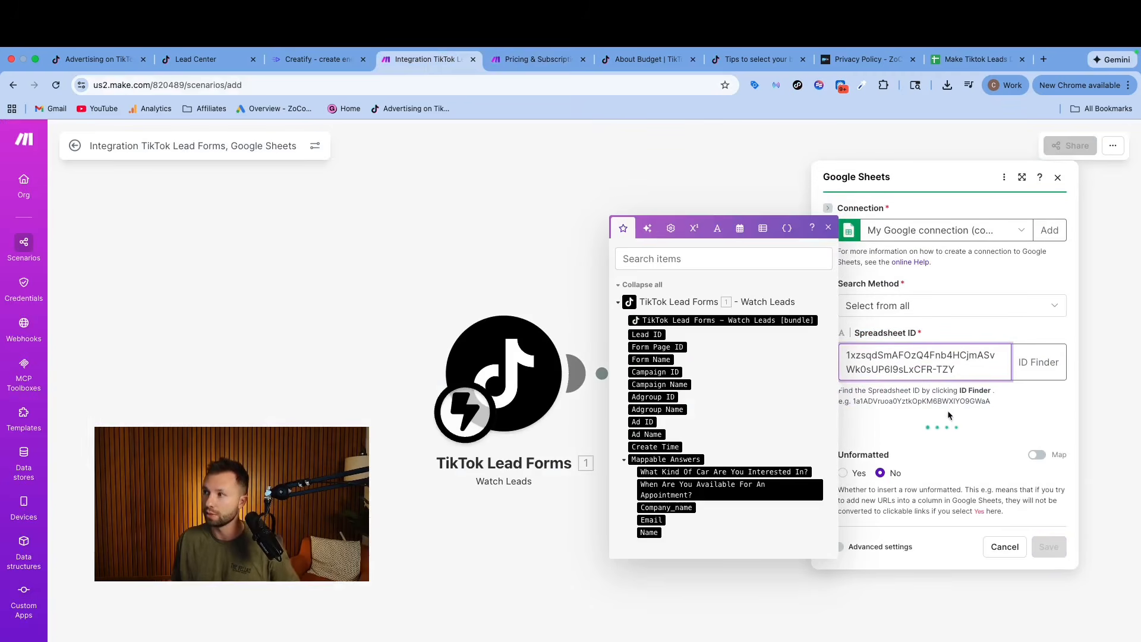
left_click(962, 427)
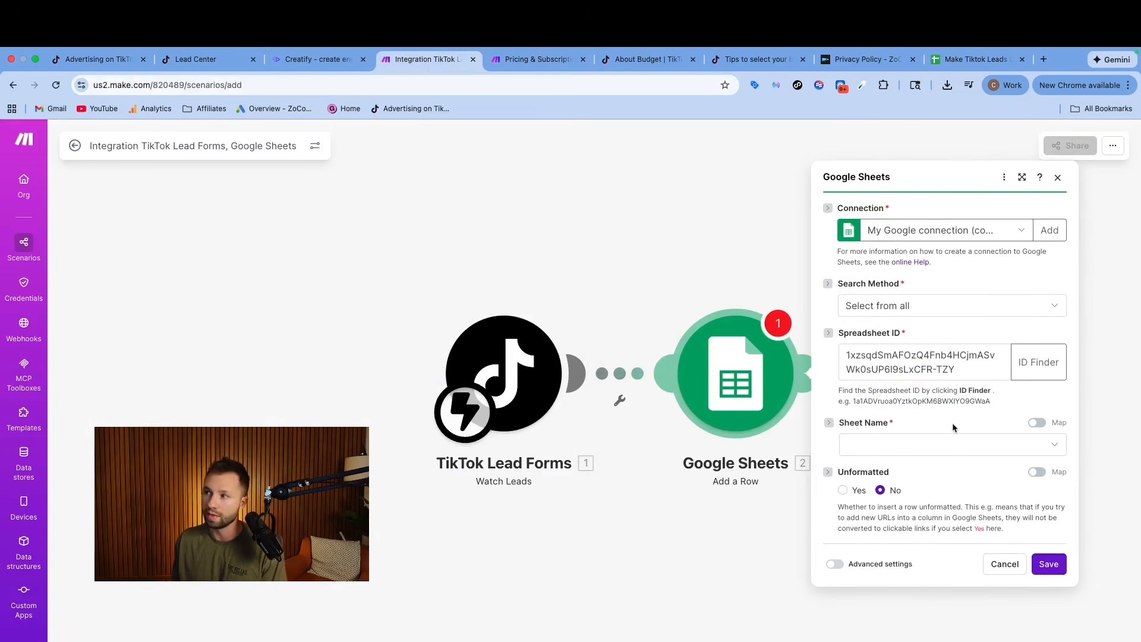
Set the Google Sheets module's sheet name to Sheet1, checking the sheet's name in the Make Tiktok Leads Demo 1 spreadsheet.
left_click(983, 443)
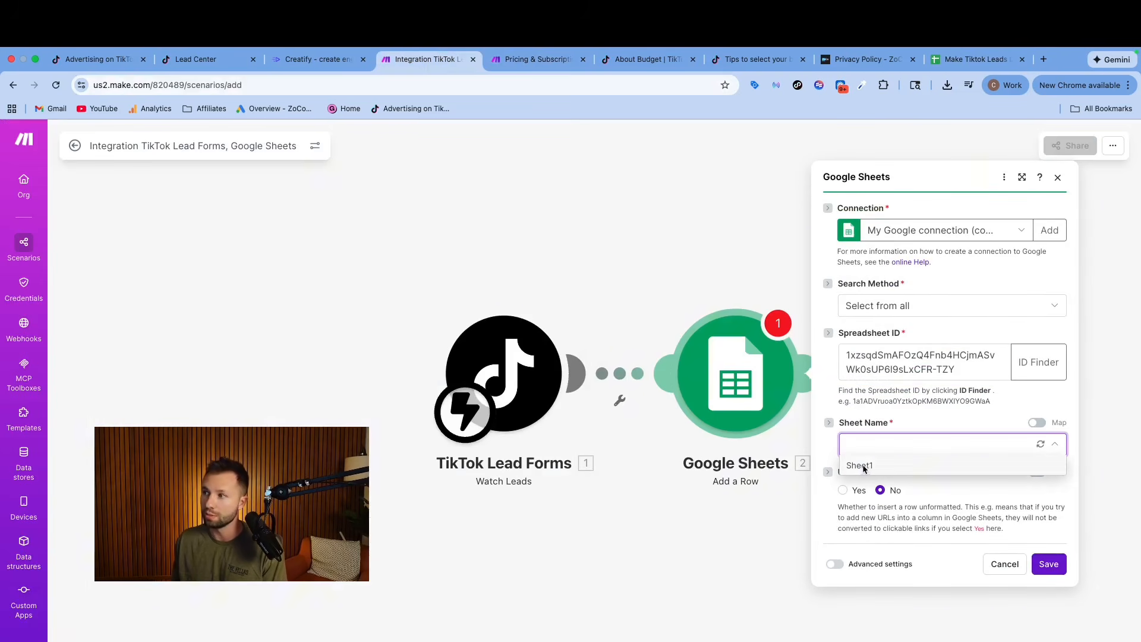
left_click(951, 62)
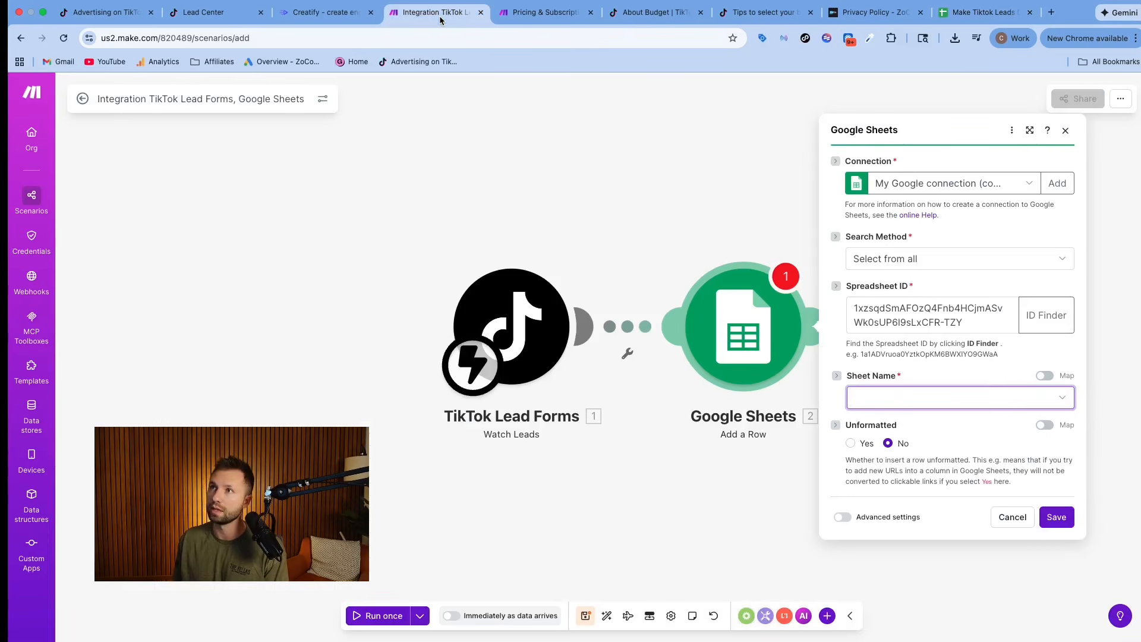
left_click(1026, 394)
left_click(867, 420)
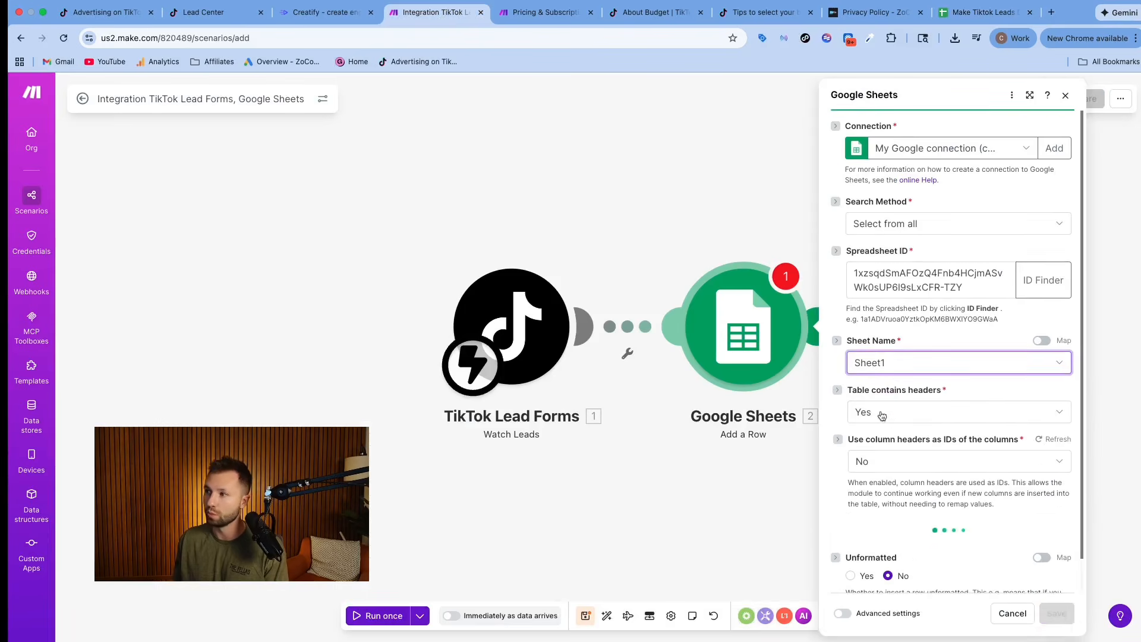
Map column A to Create Time, column B to What Kind Of Car Are You Interested In?, and column C to When Are You Available For An Appointment?
scroll(918, 416, "down", 3)
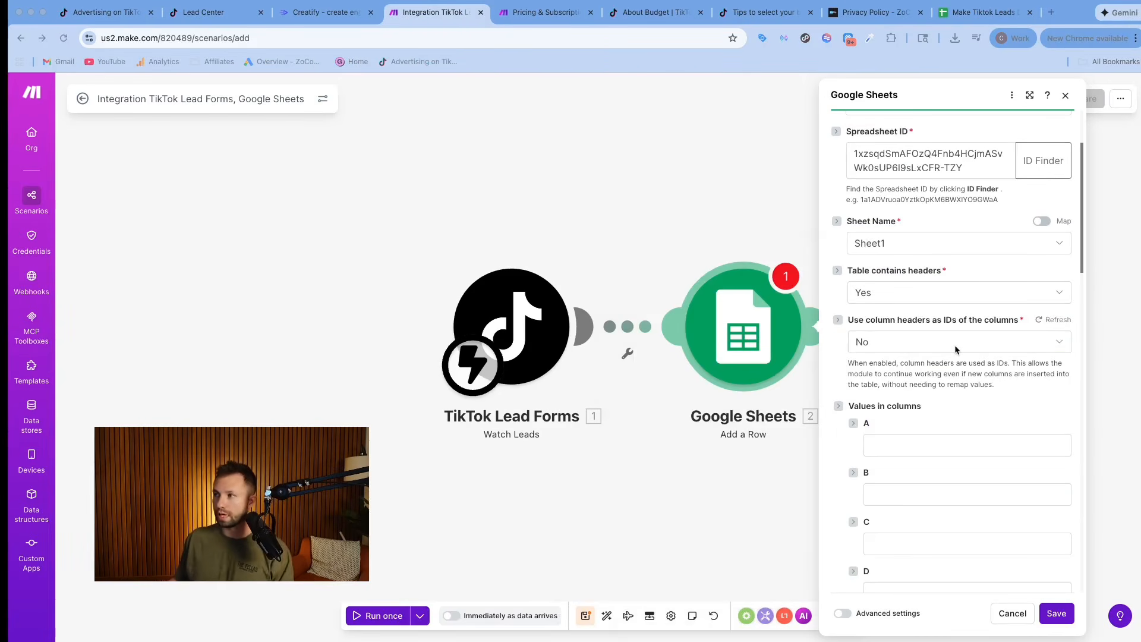
scroll(883, 450, "down", 1)
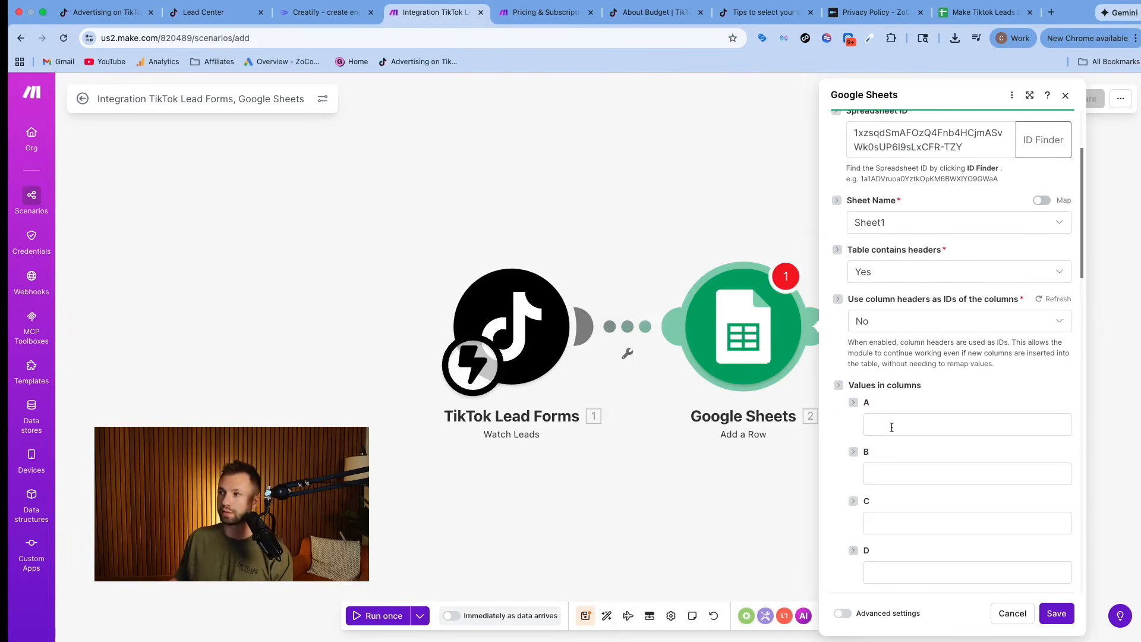
left_click(889, 424)
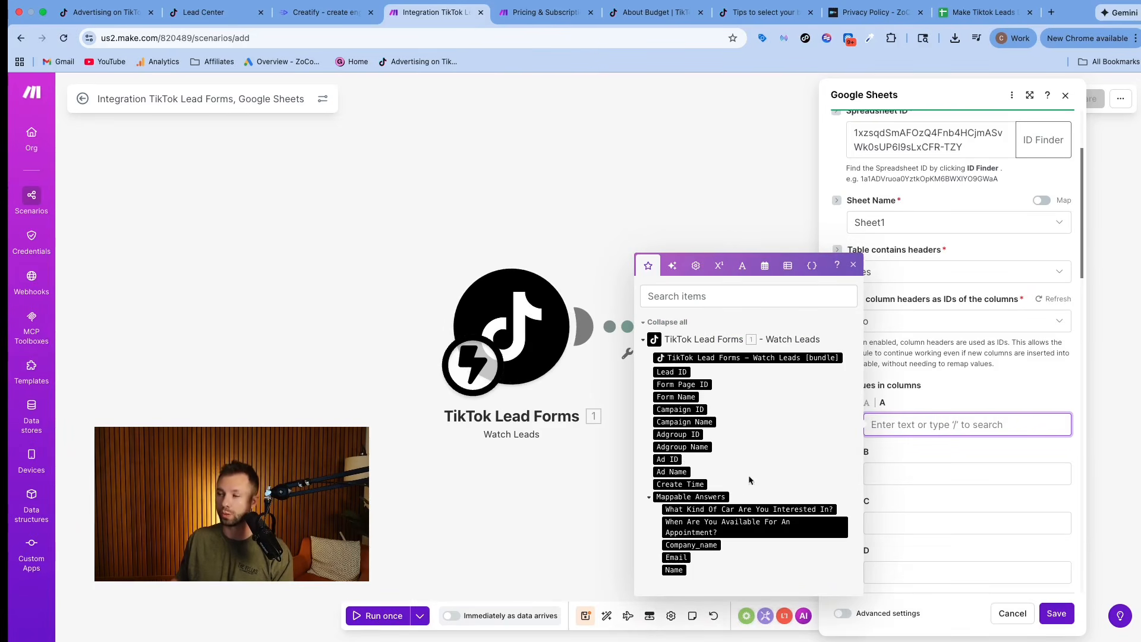
left_click(680, 485)
left_click(889, 484)
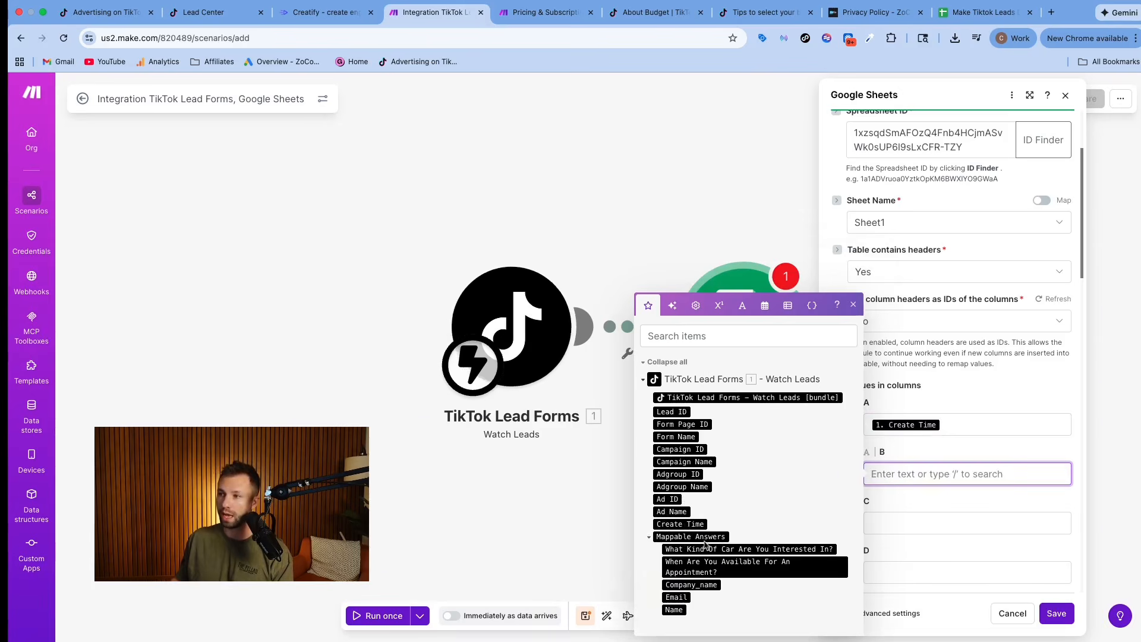
left_click(773, 545)
left_click(888, 515)
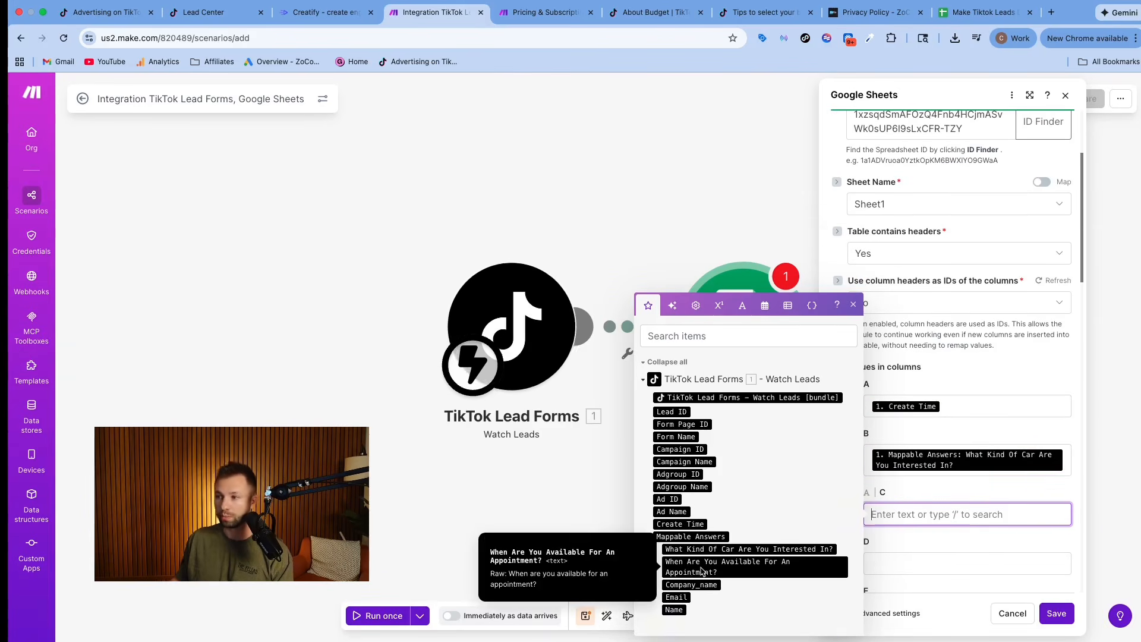
left_click(702, 570)
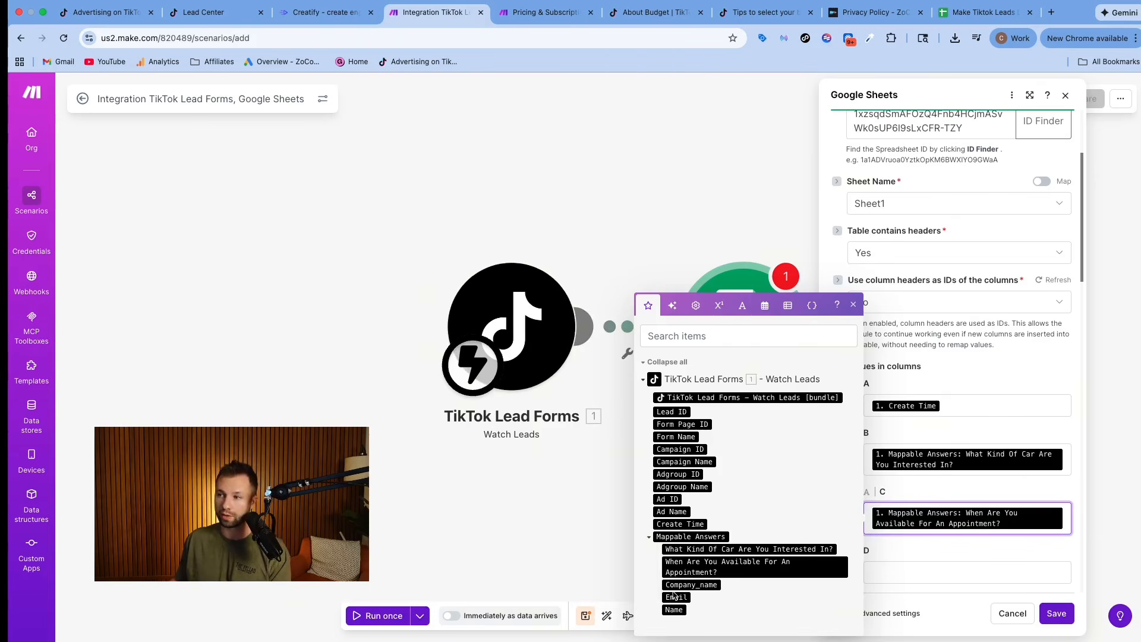
Map columns D, E and F to the Company_name, Email and Name answers, and save the Google Sheets module.
left_click(689, 586)
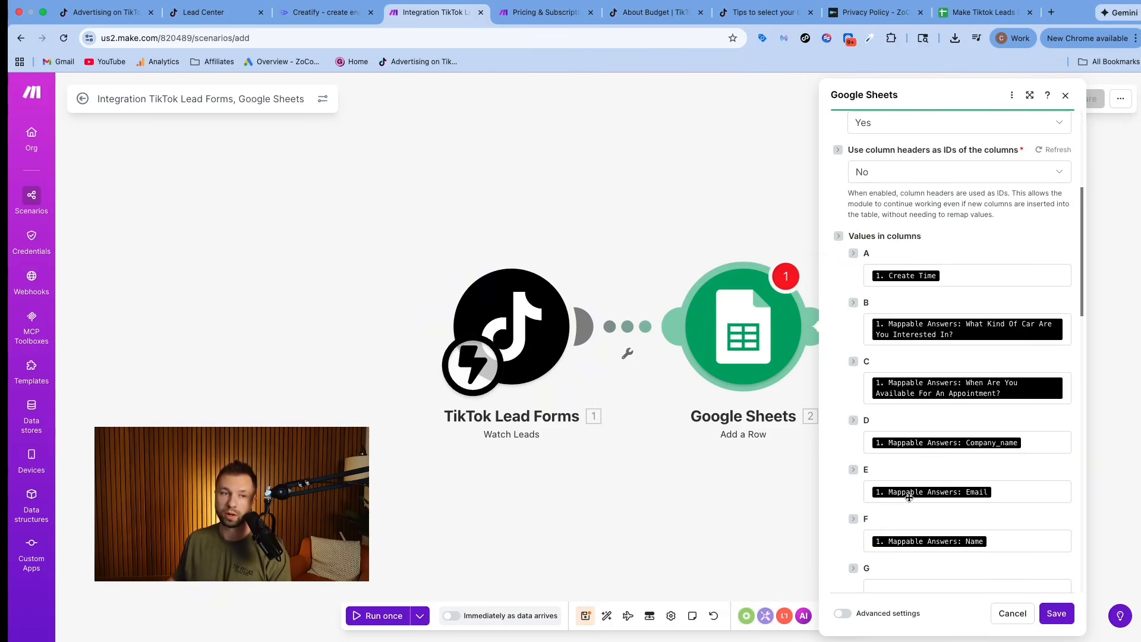
scroll(856, 505, "down", 3)
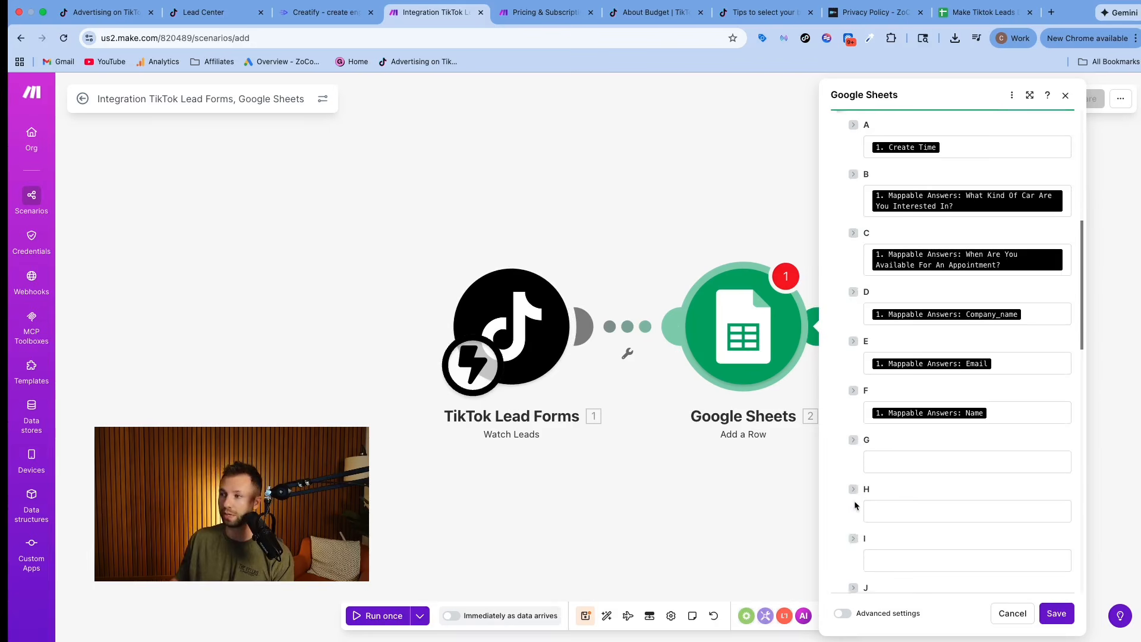
scroll(856, 505, "down", 1)
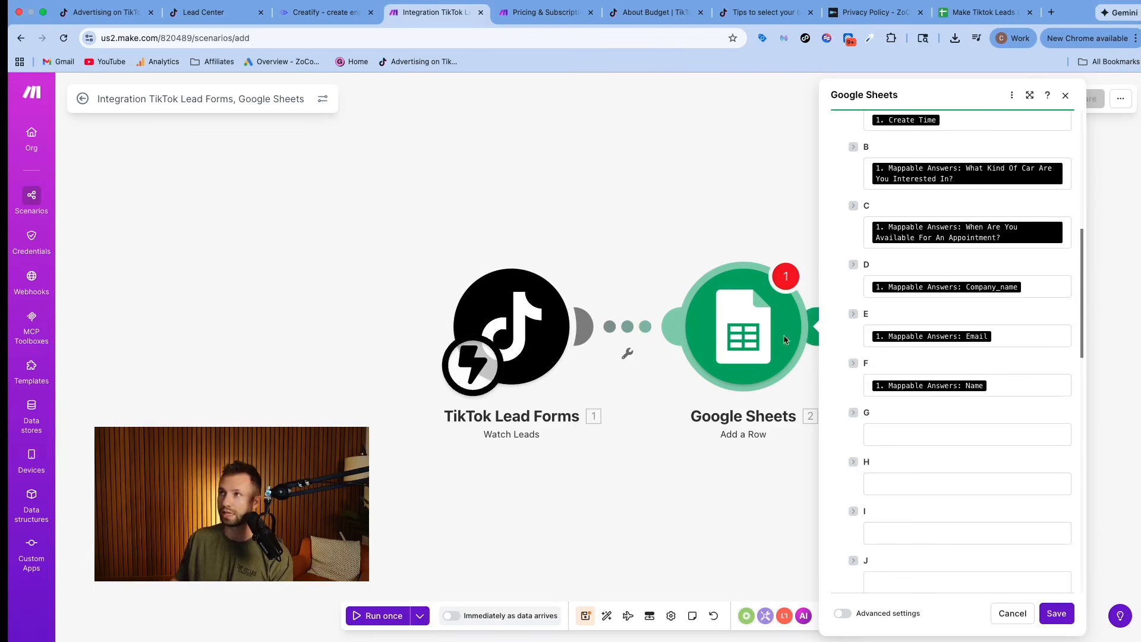
left_click(1056, 614)
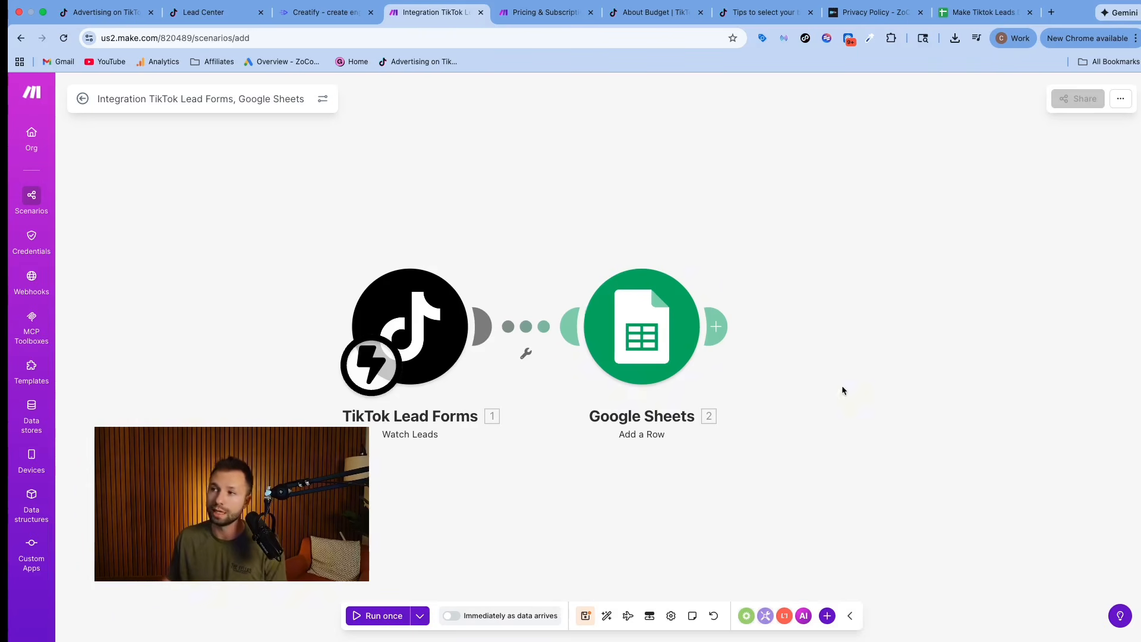
Add a Gmail Send an email module after the Google Sheets module.
left_click(719, 327)
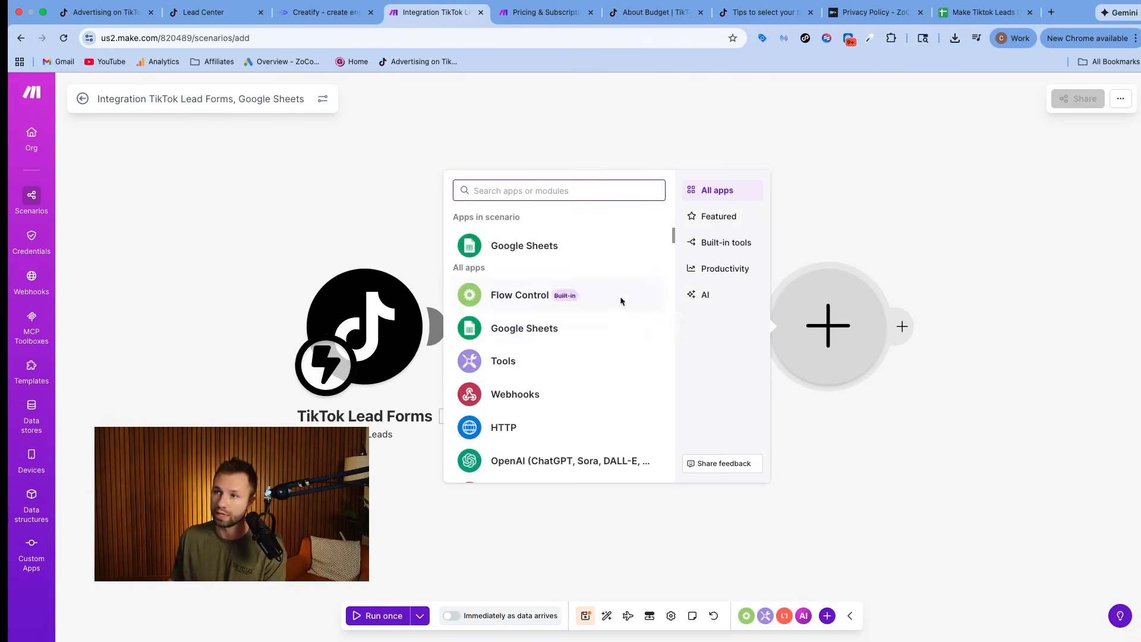
type("ma")
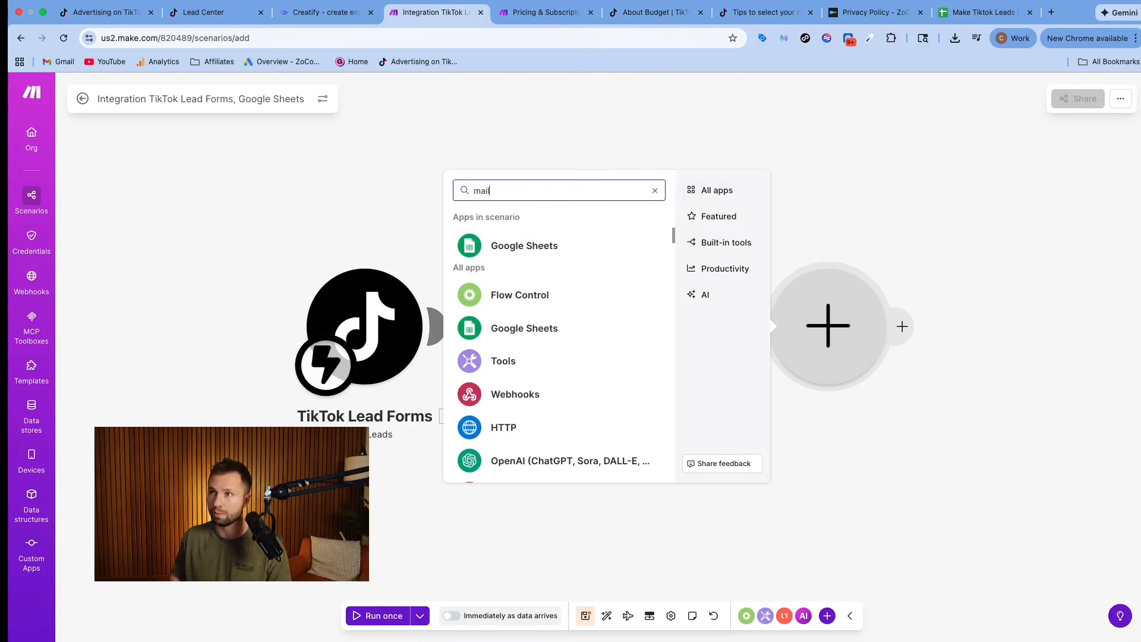
type("il")
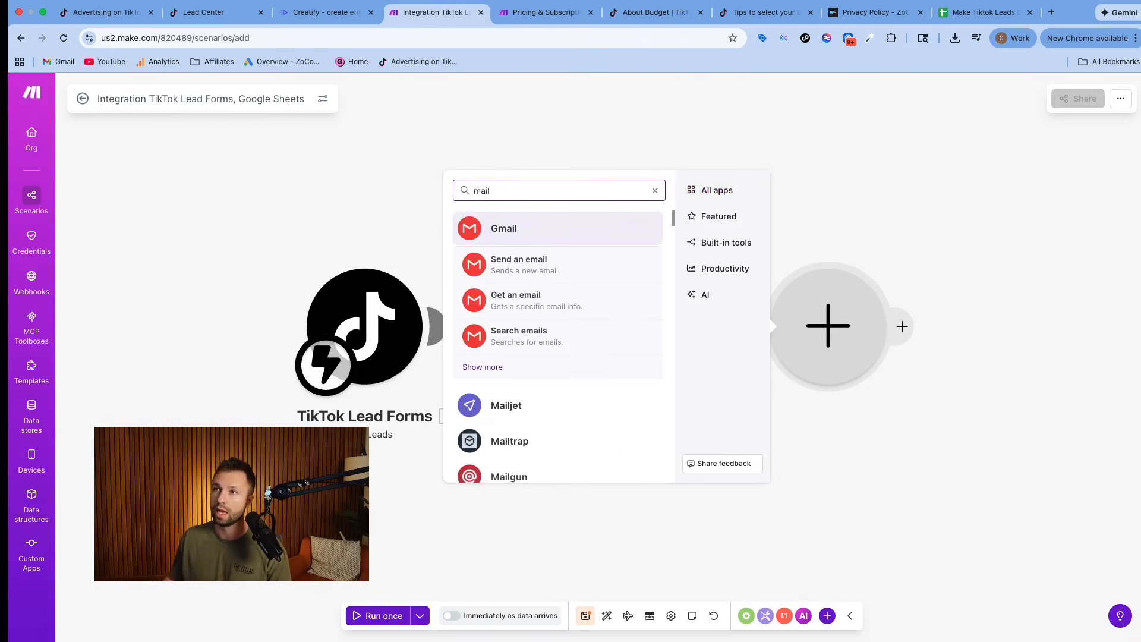
left_click(515, 264)
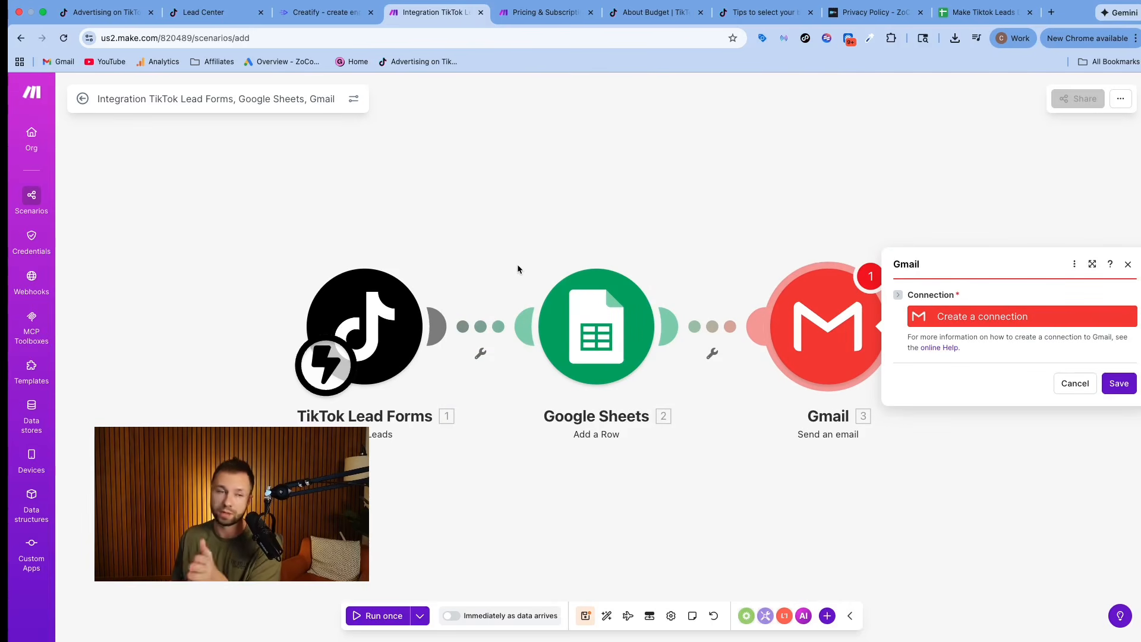
Create the Gmail module's connection and fill in the recipient's email address and the subject Test Lead 1.
left_click(1116, 384)
left_click(959, 321)
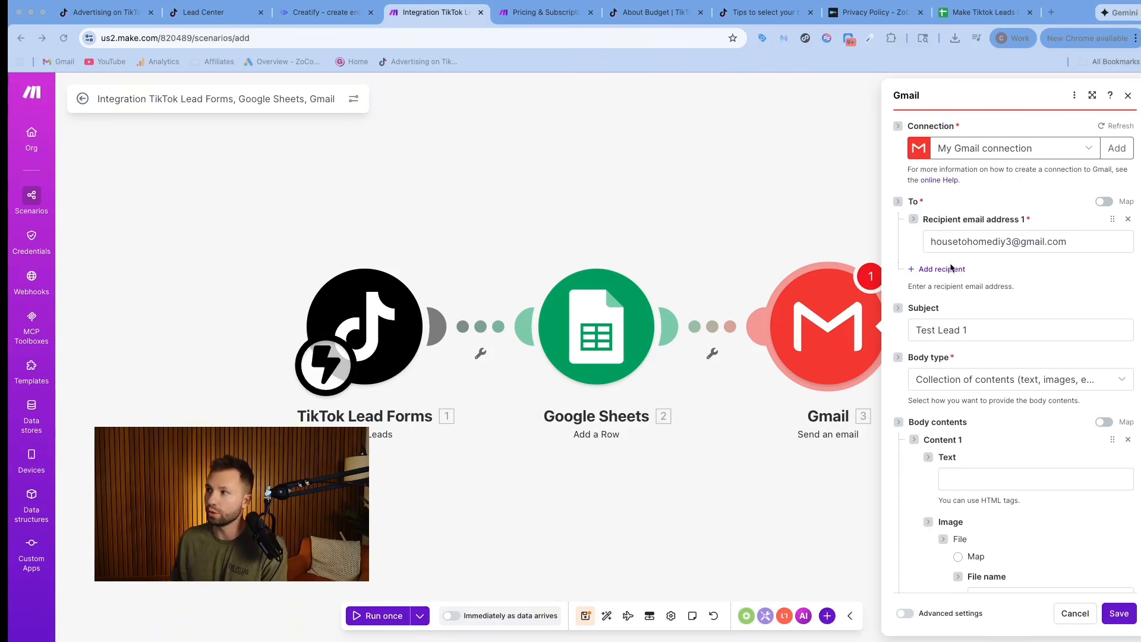
scroll(955, 268, "down", 1)
left_click_drag(962, 296, 919, 299)
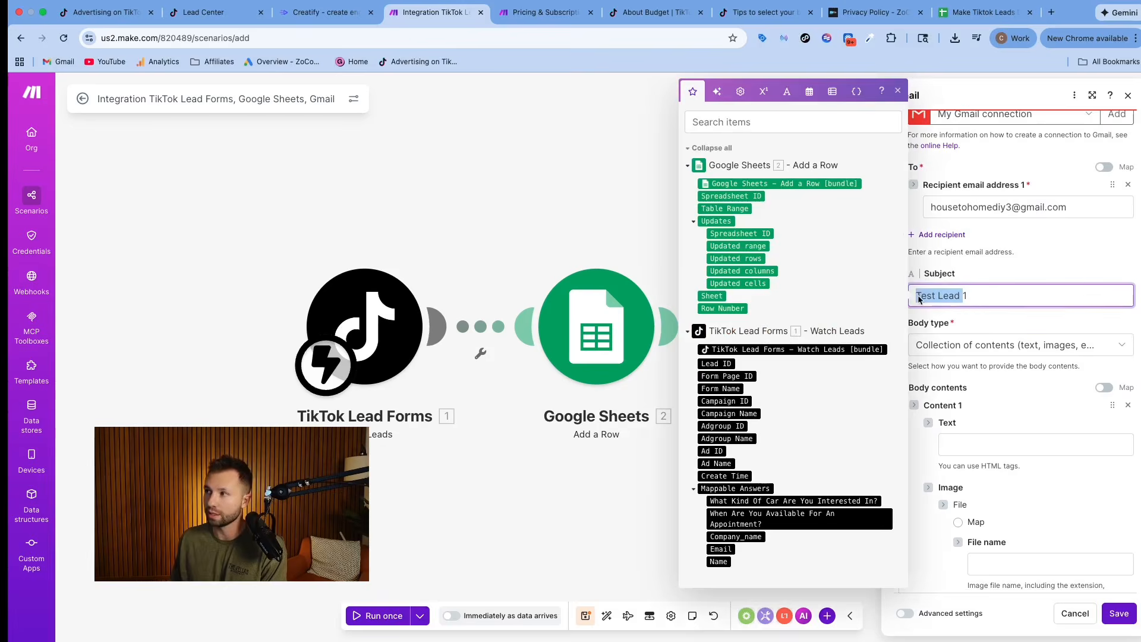
left_click(994, 279)
scroll(963, 291, "down", 1)
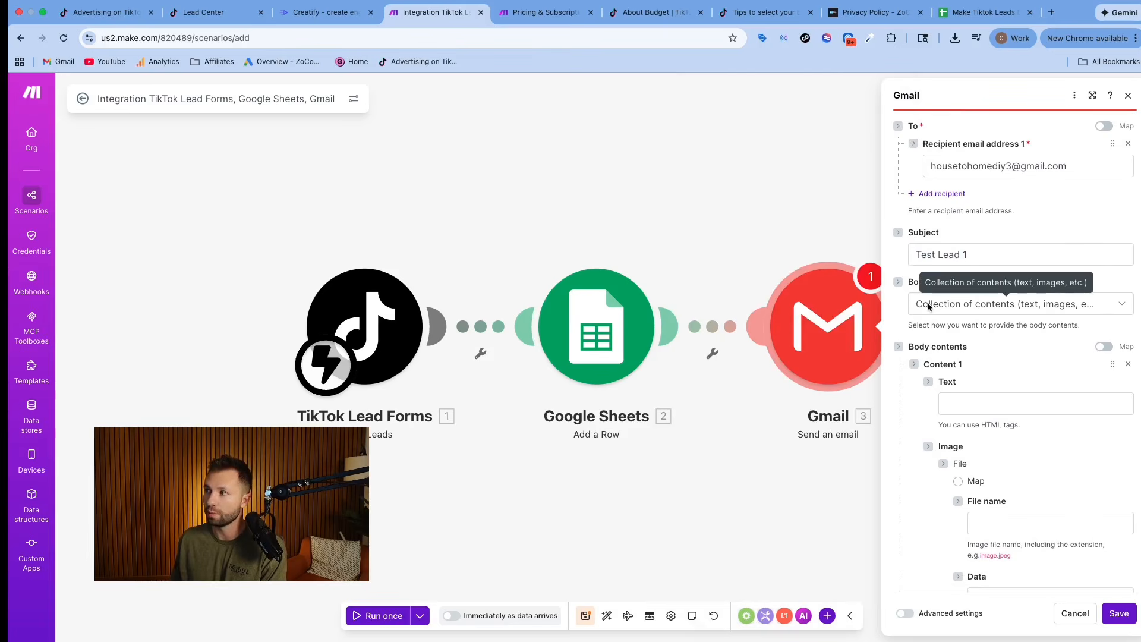
scroll(1006, 308, "down", 1)
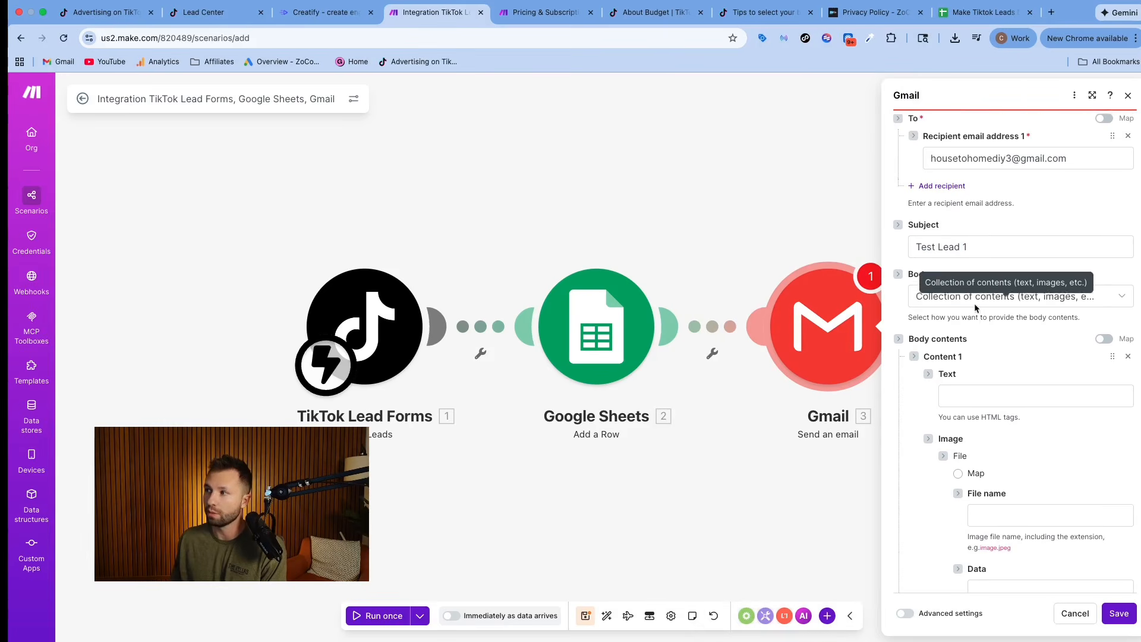
Copy the web address of Make Tiktok Leads Demo 1 into the text of the Gmail module's Content 1 and save the module.
left_click(984, 12)
triple_click(225, 46)
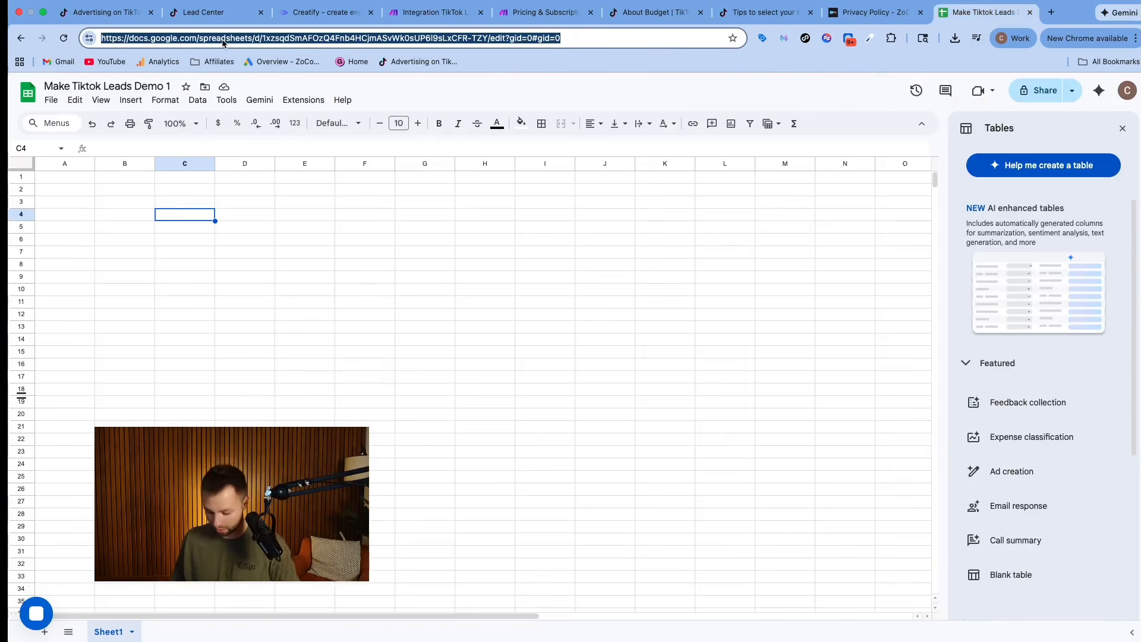
left_click(434, 12)
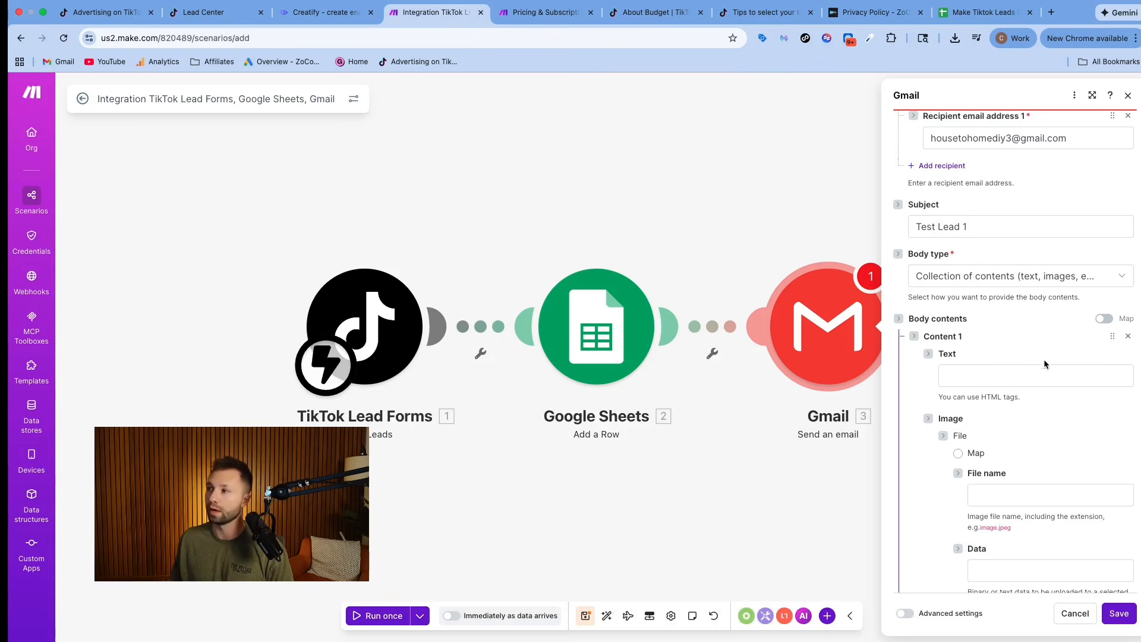
scroll(971, 380, "down", 2)
left_click(967, 306)
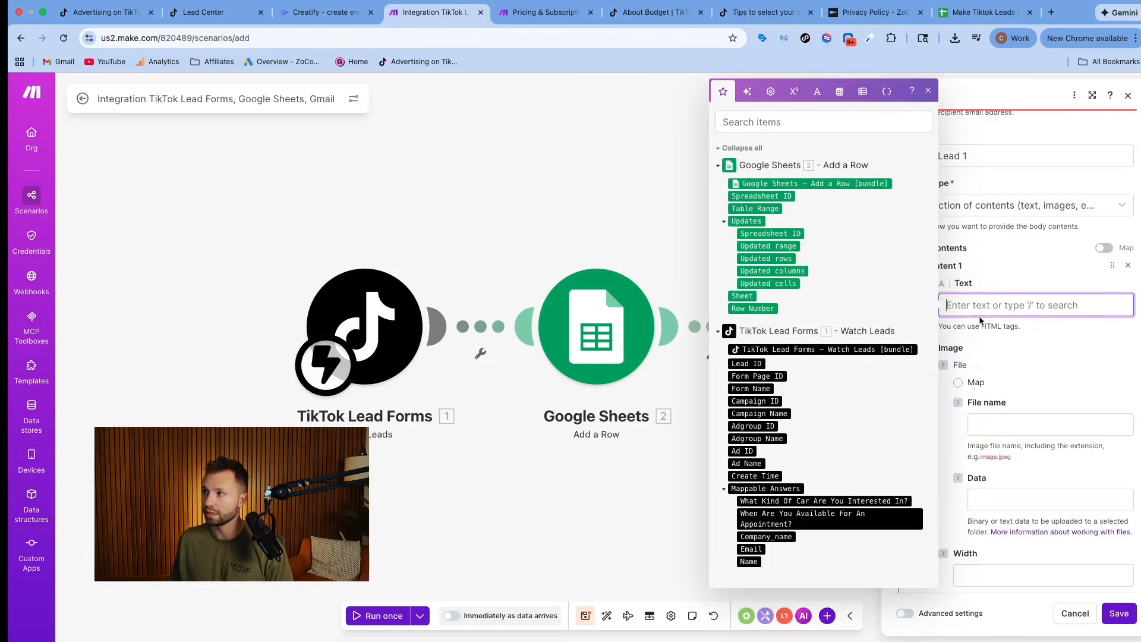
left_click(1033, 380)
left_click(963, 304)
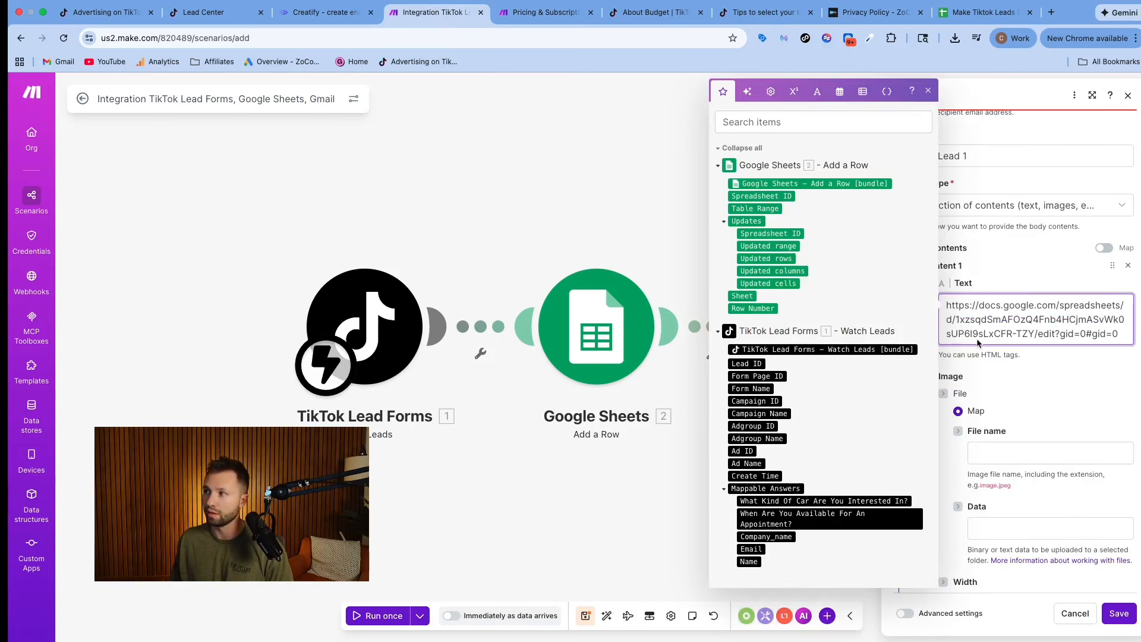
left_click(1017, 395)
scroll(1016, 396, "down", 3)
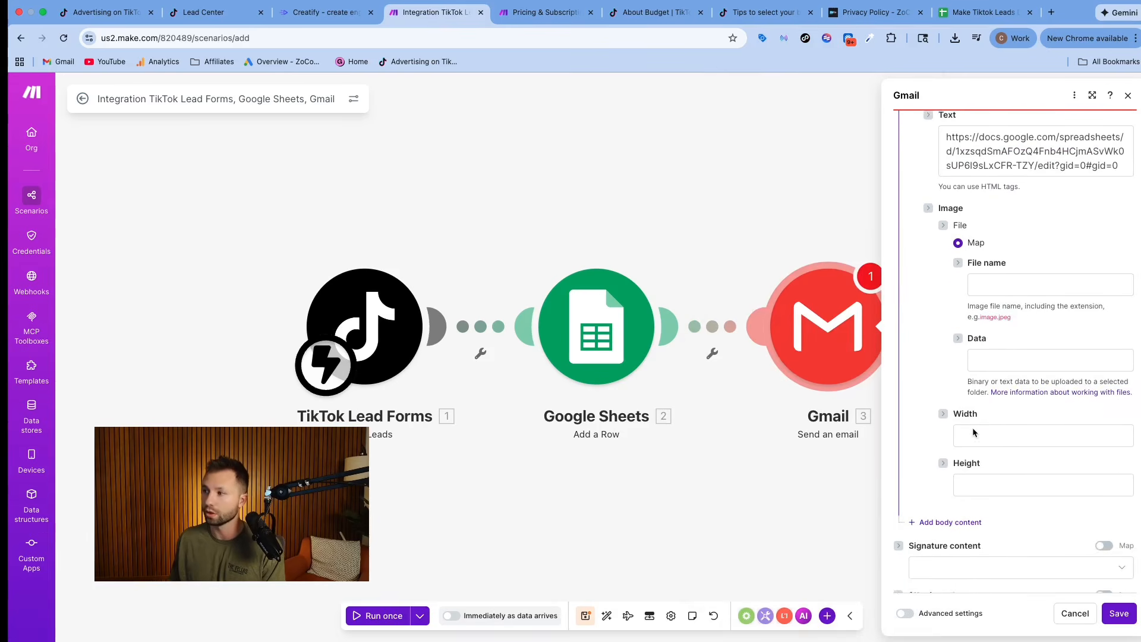
scroll(973, 432, "down", 1)
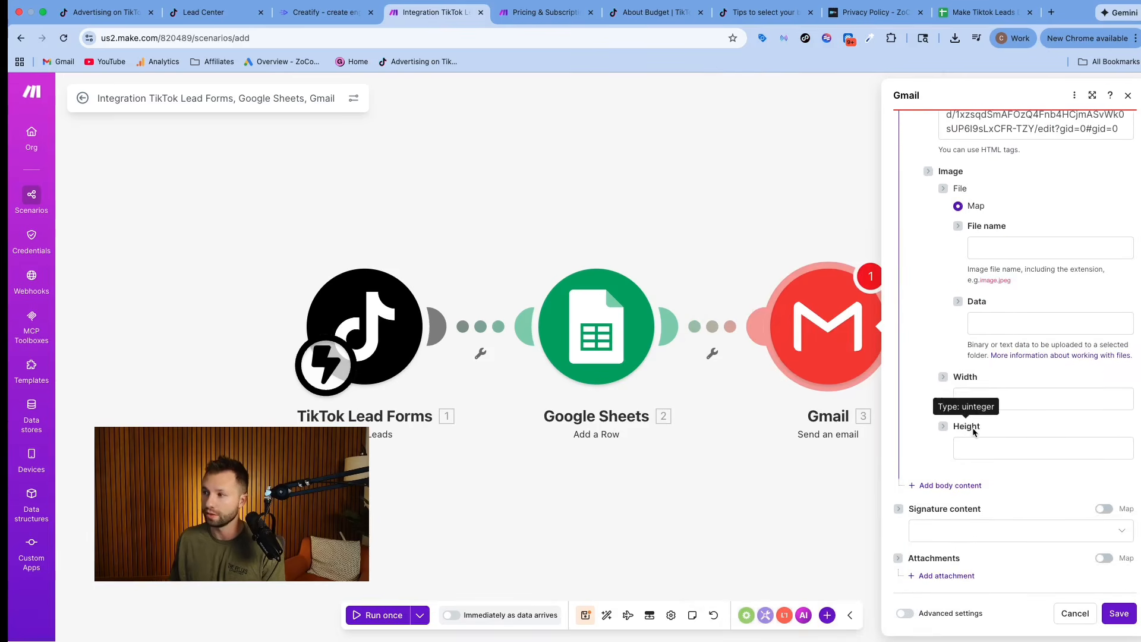
left_click(1119, 614)
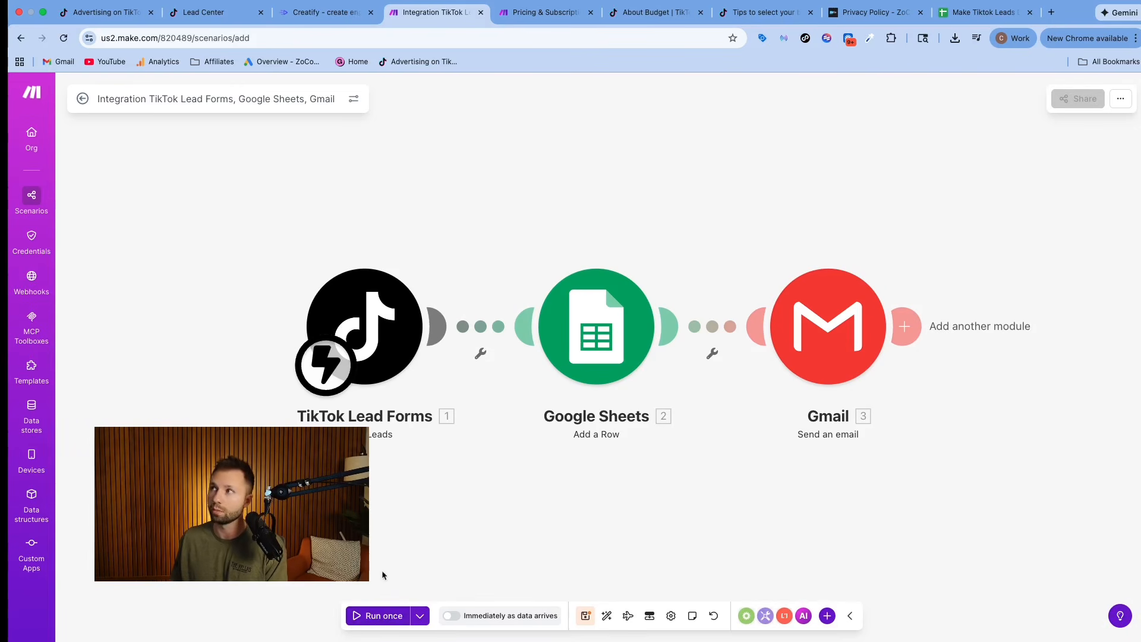
Run the TikTok Lead Forms, Google Sheets and Gmail scenario once as a test.
left_click(380, 616)
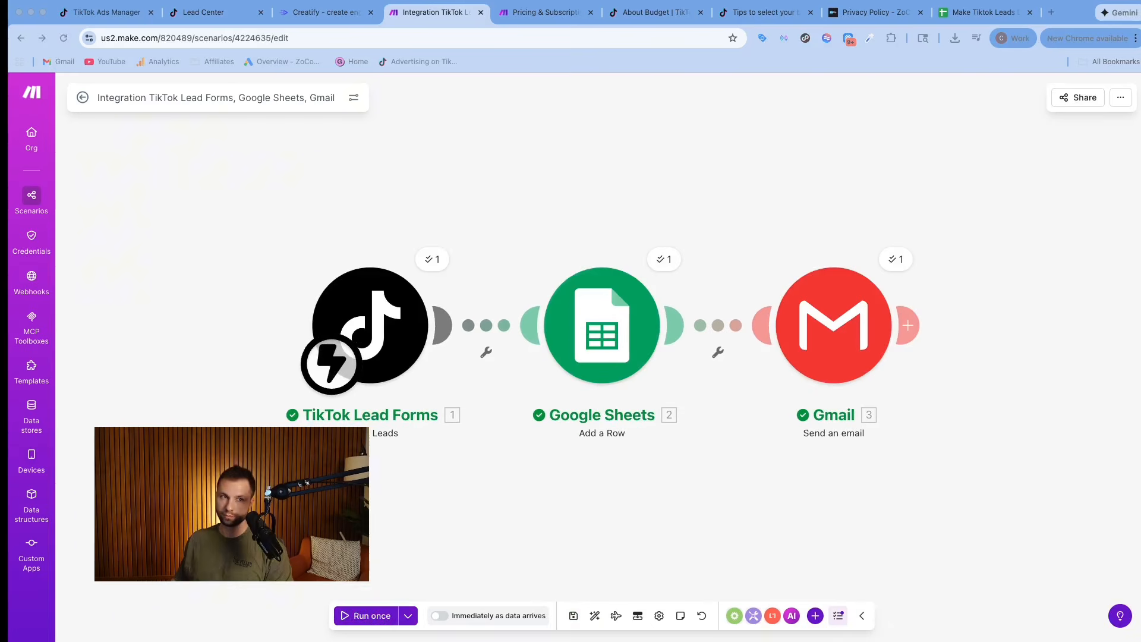
left_click(409, 618)
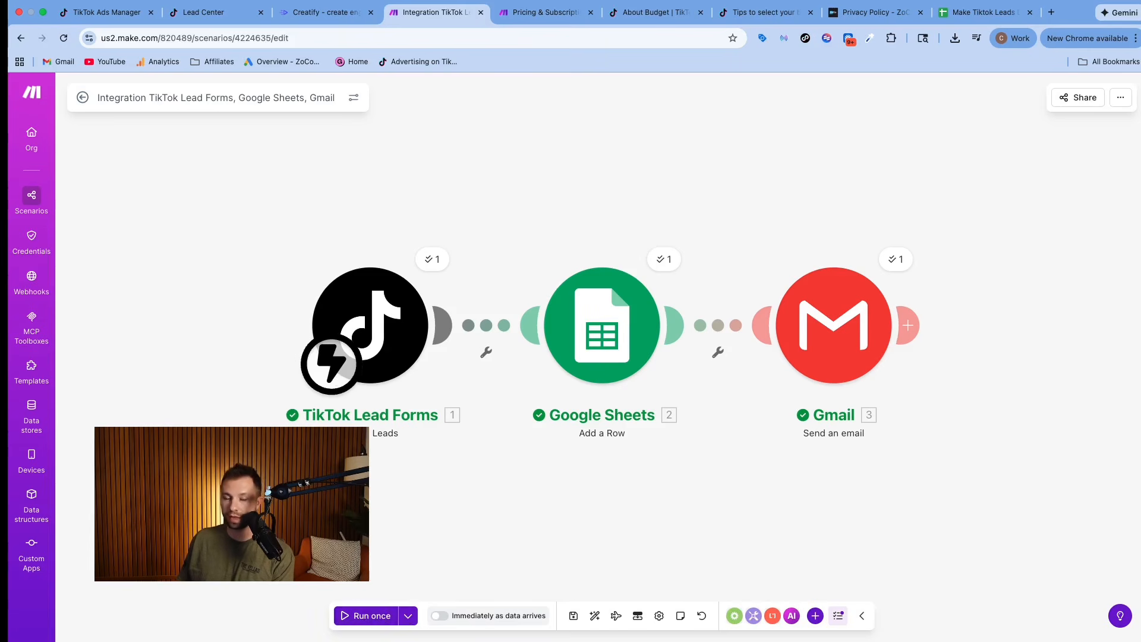
scroll(736, 173, "down", 1)
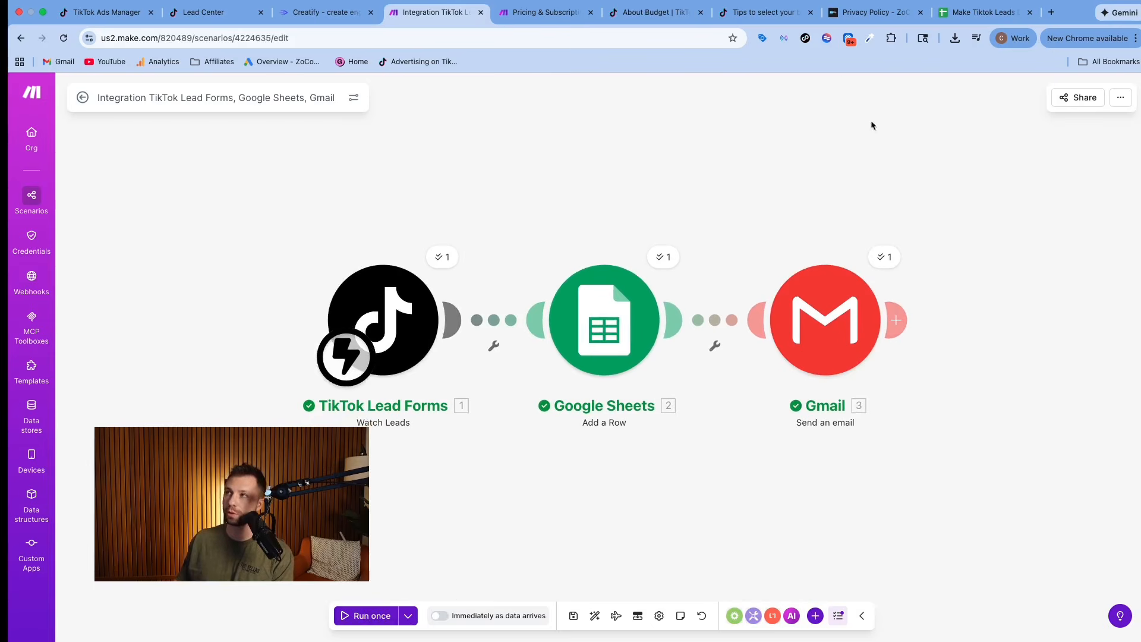
Check the test lead's row in Make Tiktok Leads Demo 1 and view the Test Lead 1 email in the recipient's Gmail inbox.
left_click(974, 13)
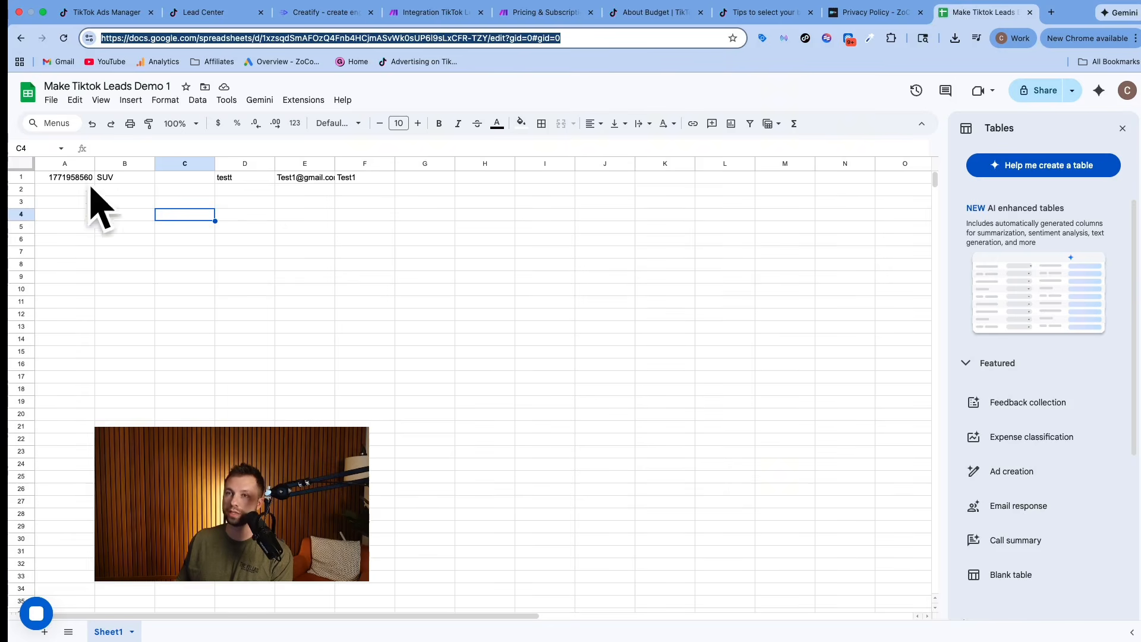
left_click_drag(73, 179, 344, 180)
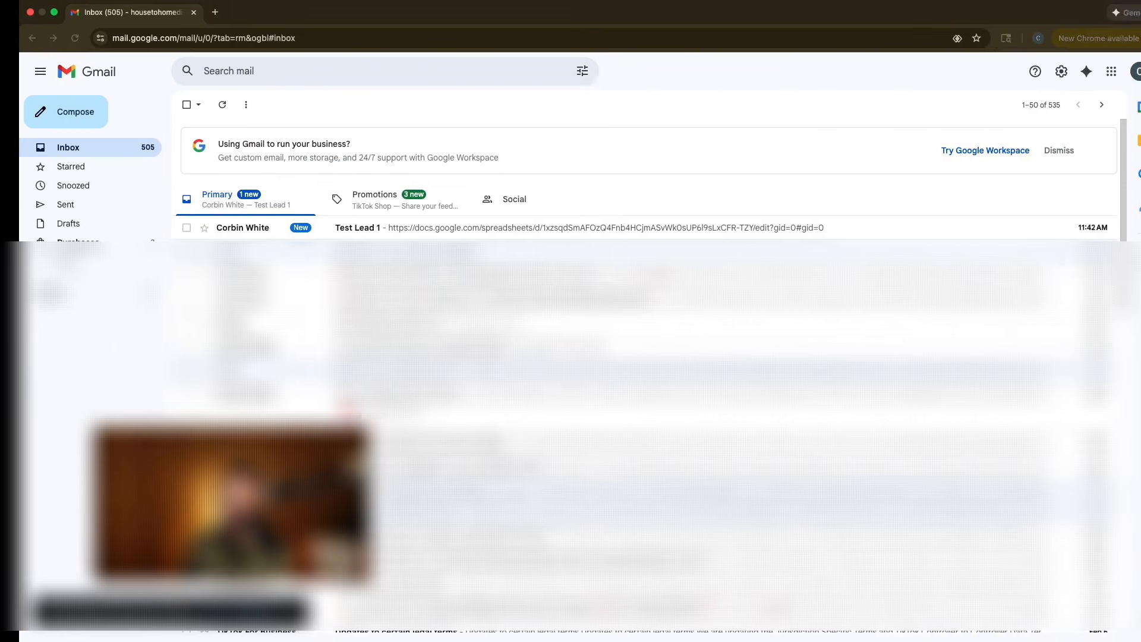
left_click(387, 228)
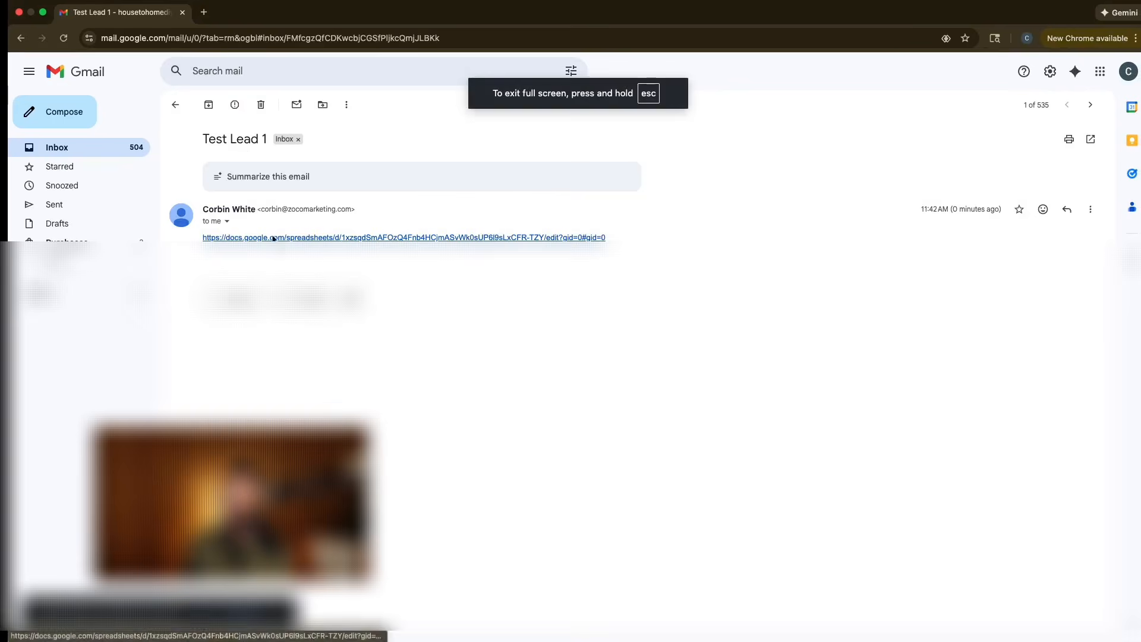
left_click(175, 105)
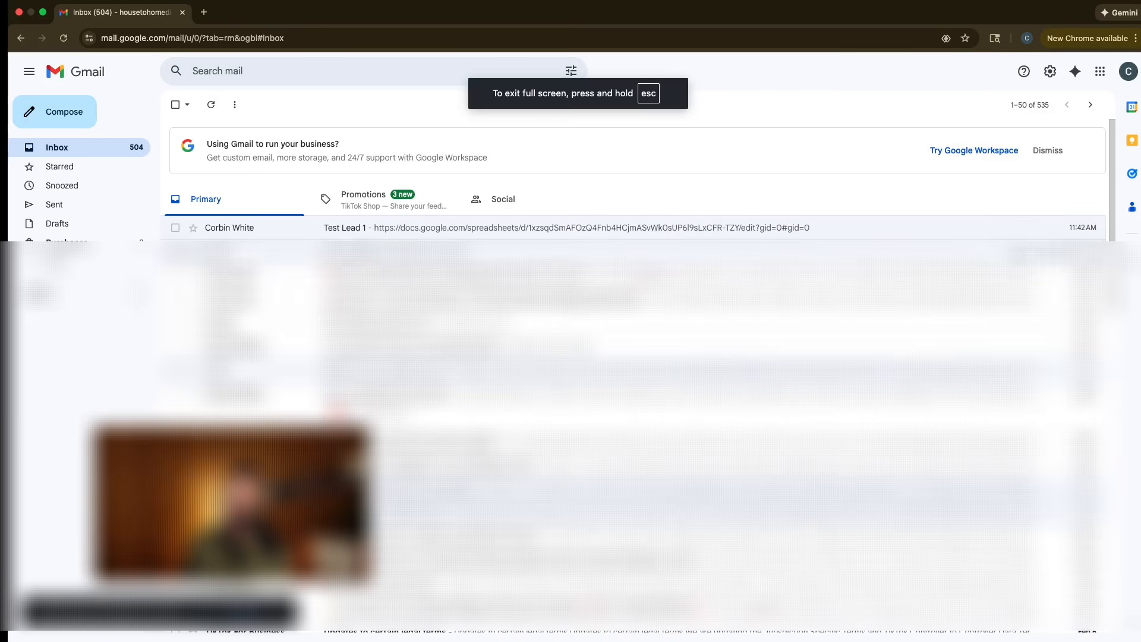